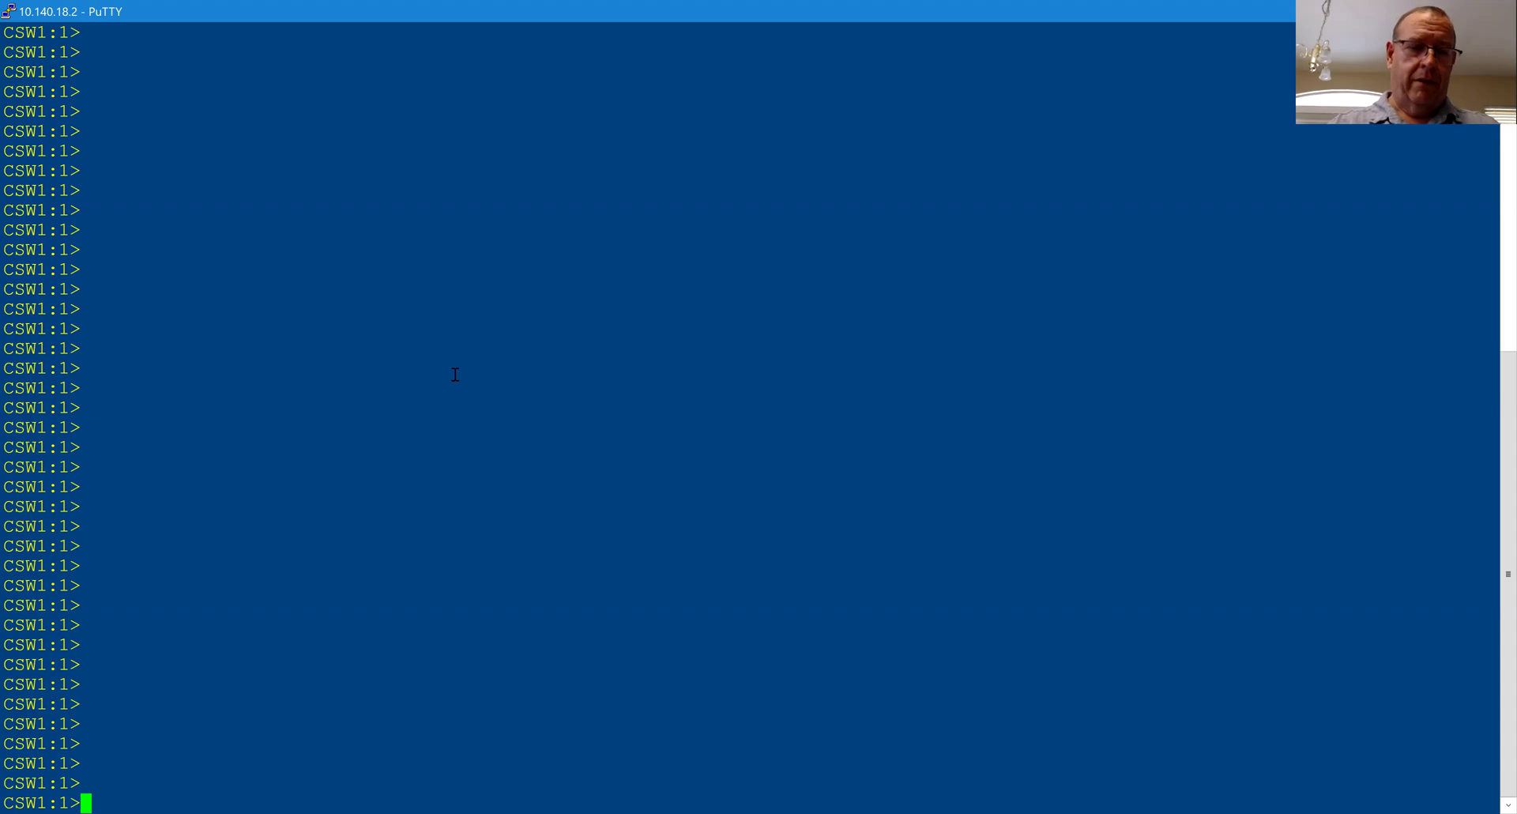
# - Enter privileged mode on switch CSW1 and start terminal configuration mode
pyautogui.write('en')
pyautogui.press('Return')
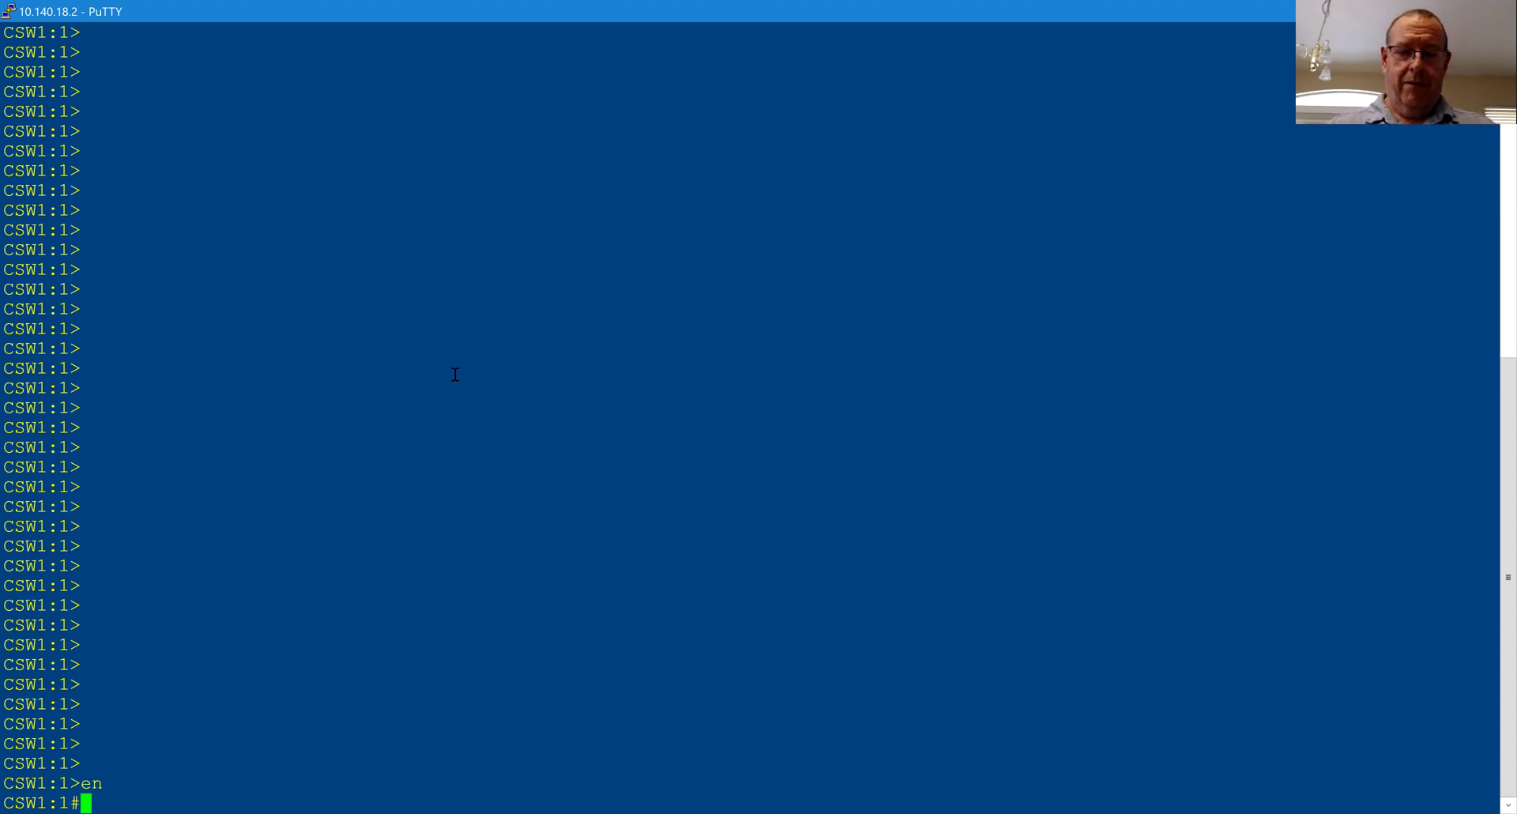
pyautogui.write('config t')
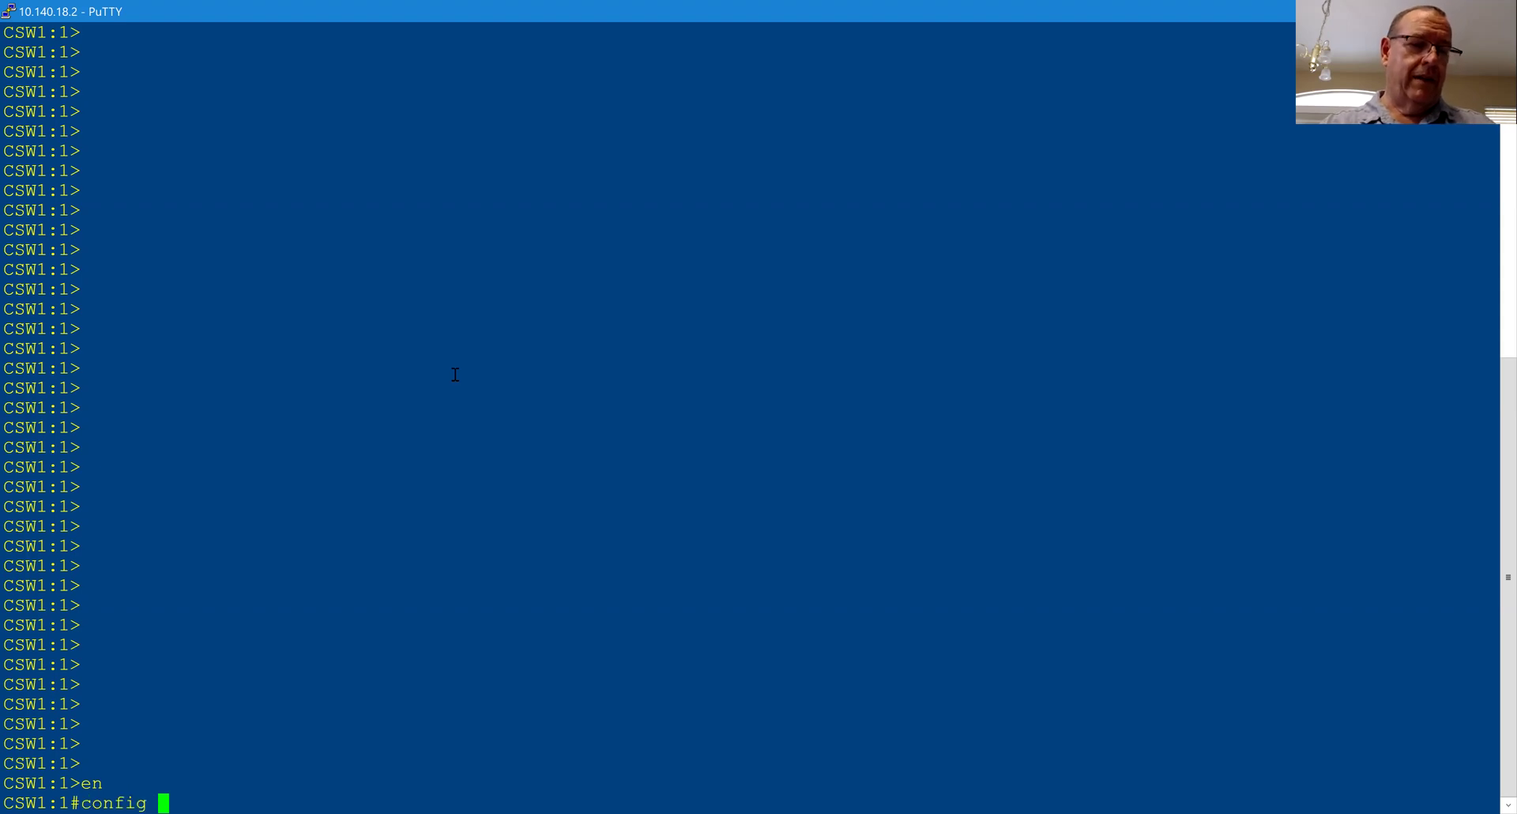
pyautogui.press('Return')
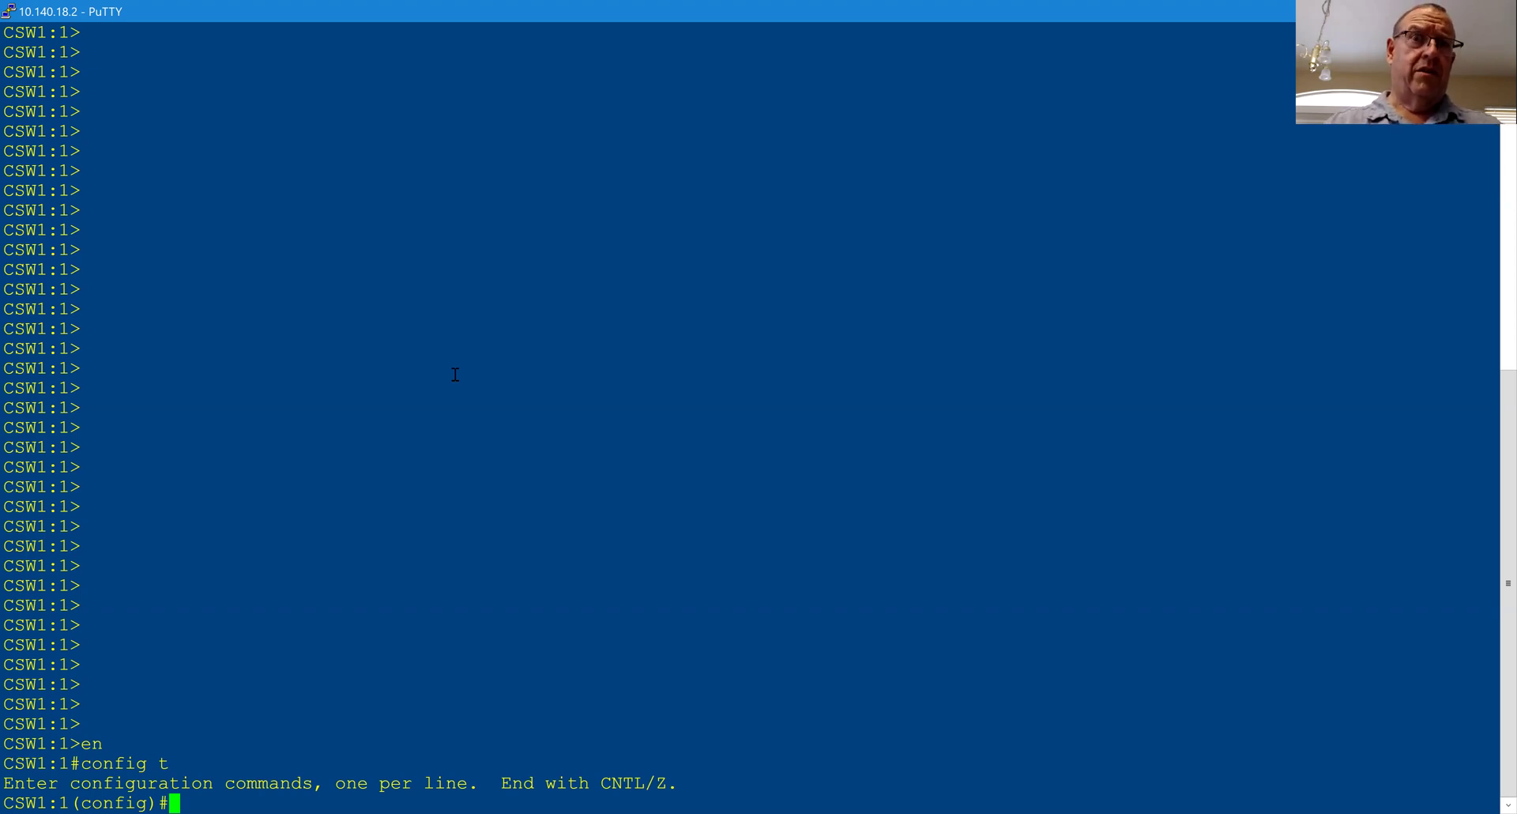
# - Display the full running configuration with show run, page through its sections, and quit the listing
pyautogui.write('show run')
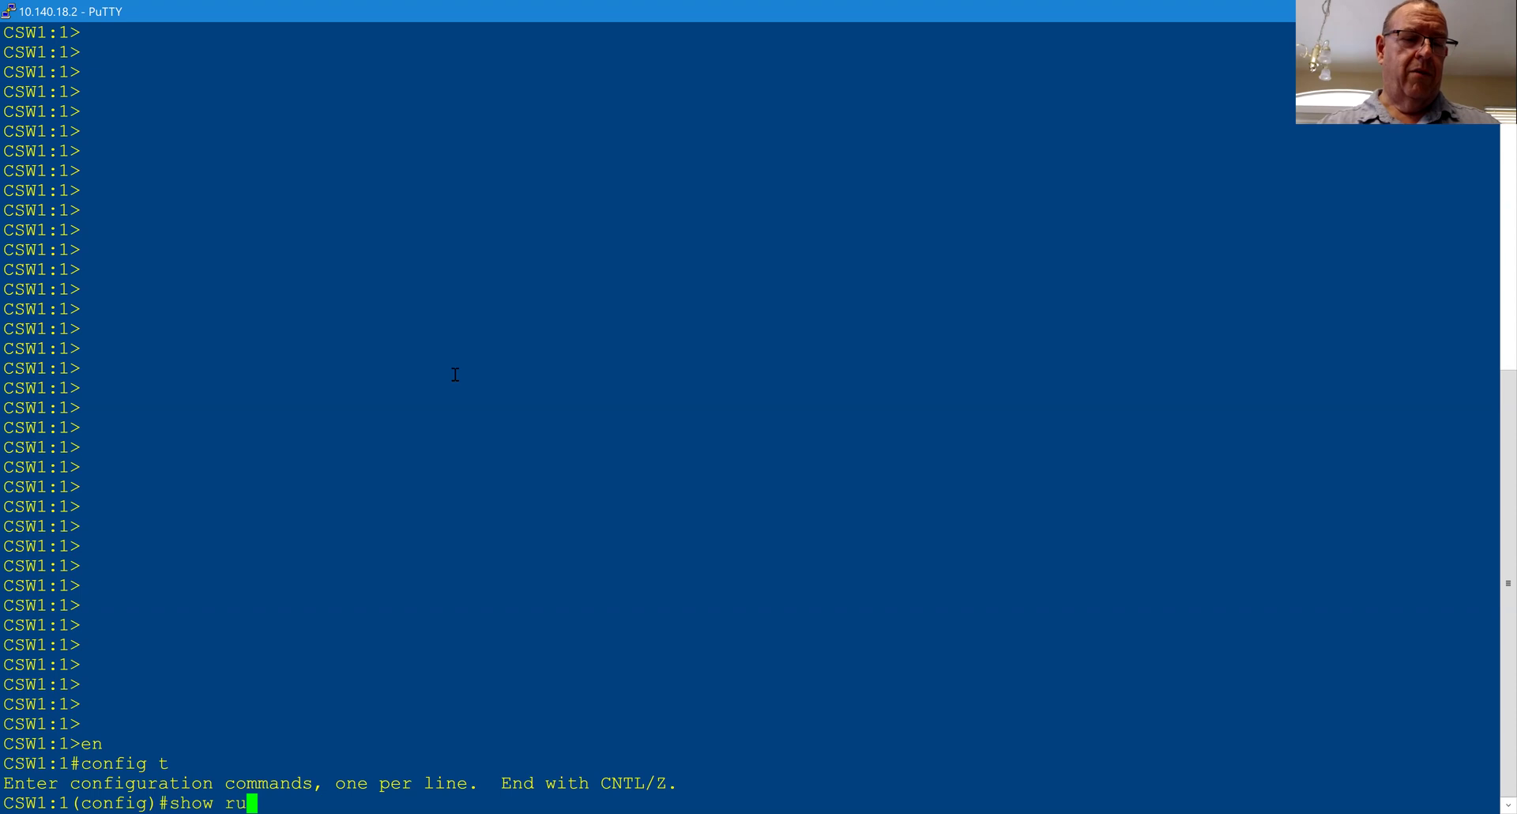
pyautogui.press('Return')
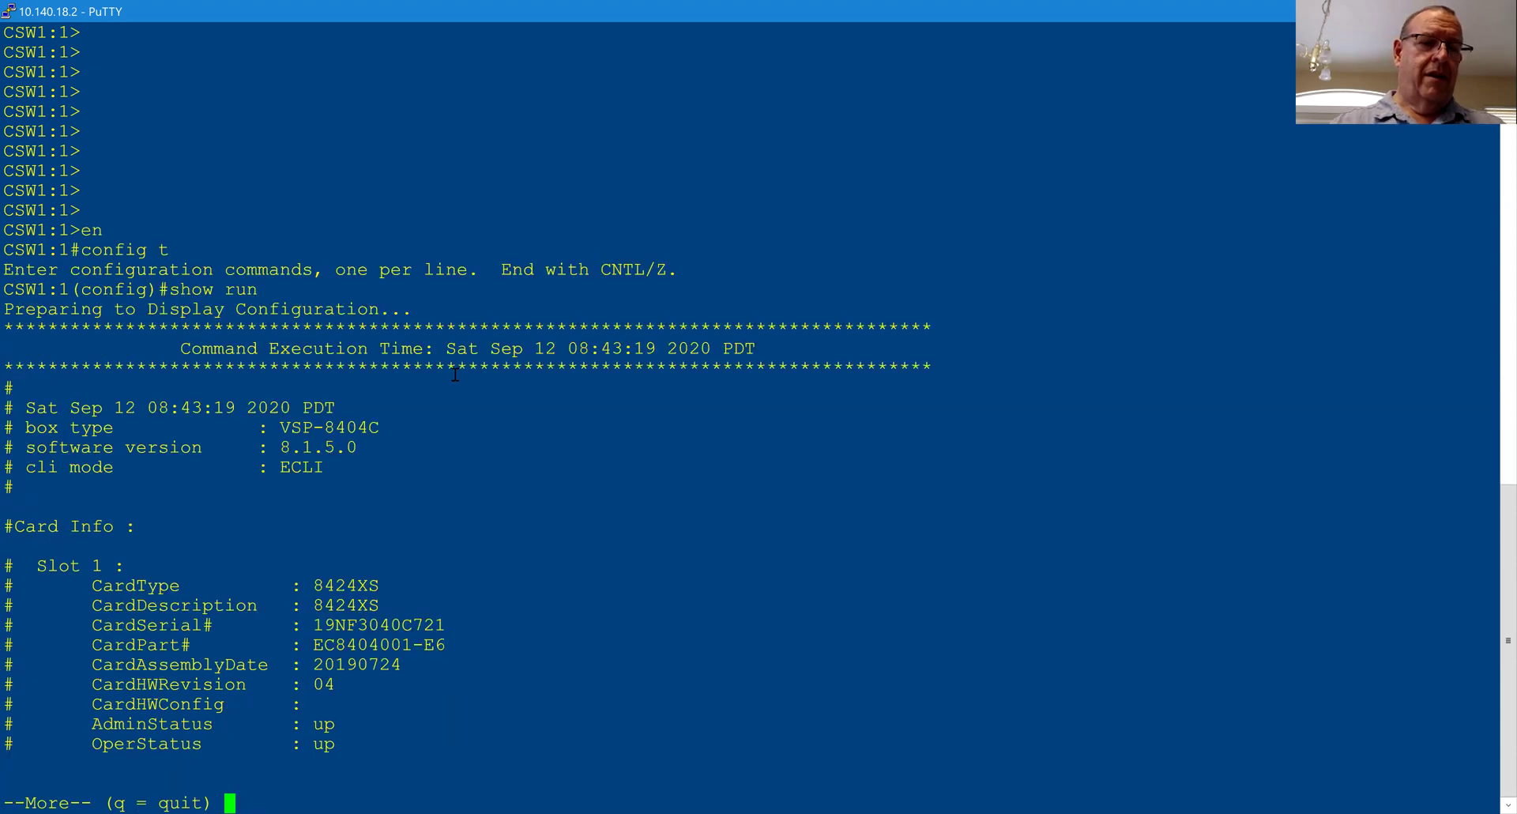
pyautogui.press('space')
pyautogui.press('space')
pyautogui.press('space')
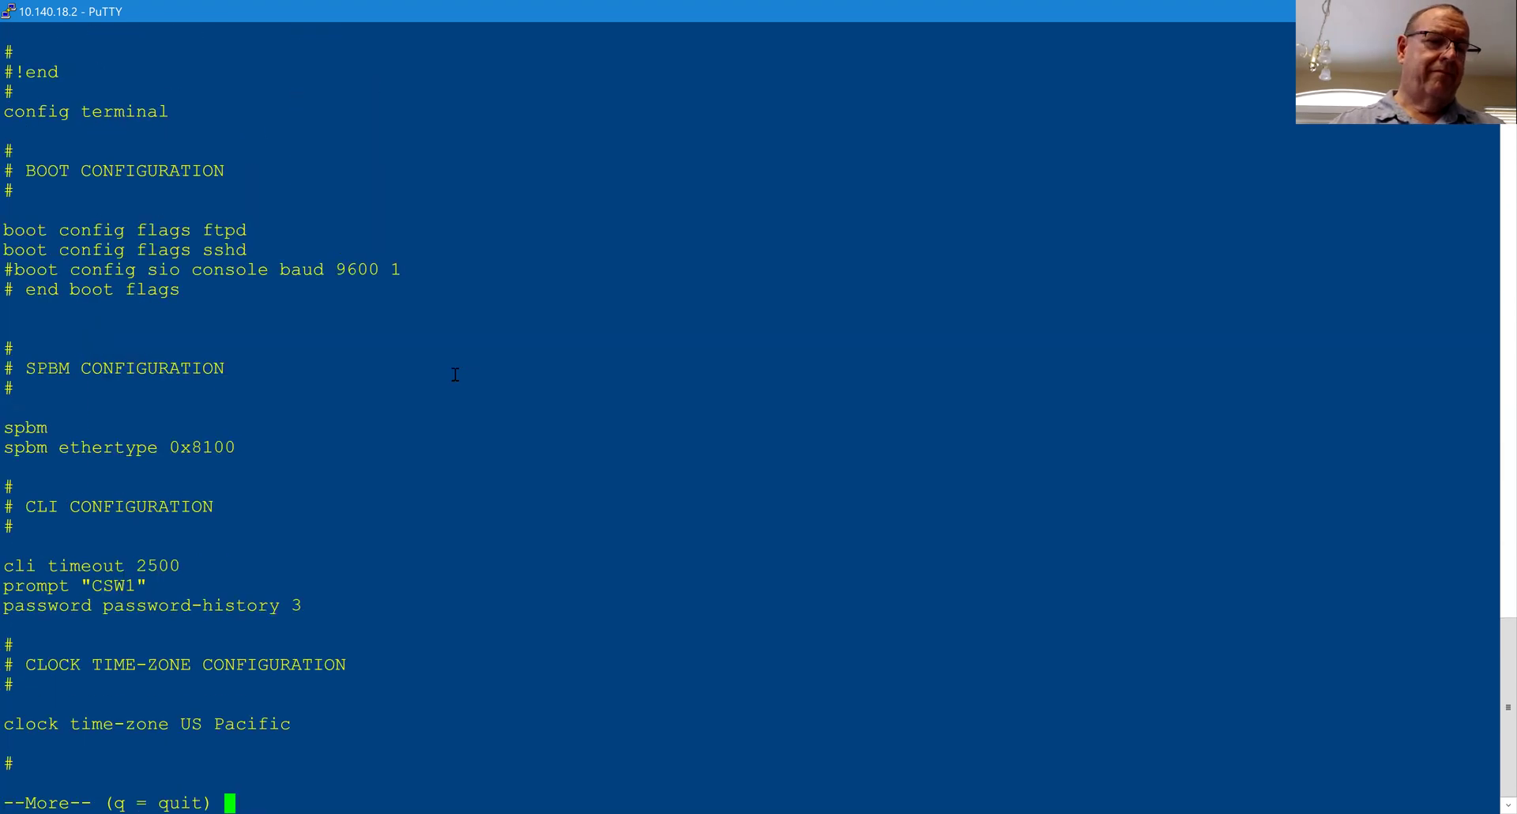
pyautogui.press('space')
pyautogui.press('space')
pyautogui.press('space')
pyautogui.press('space')
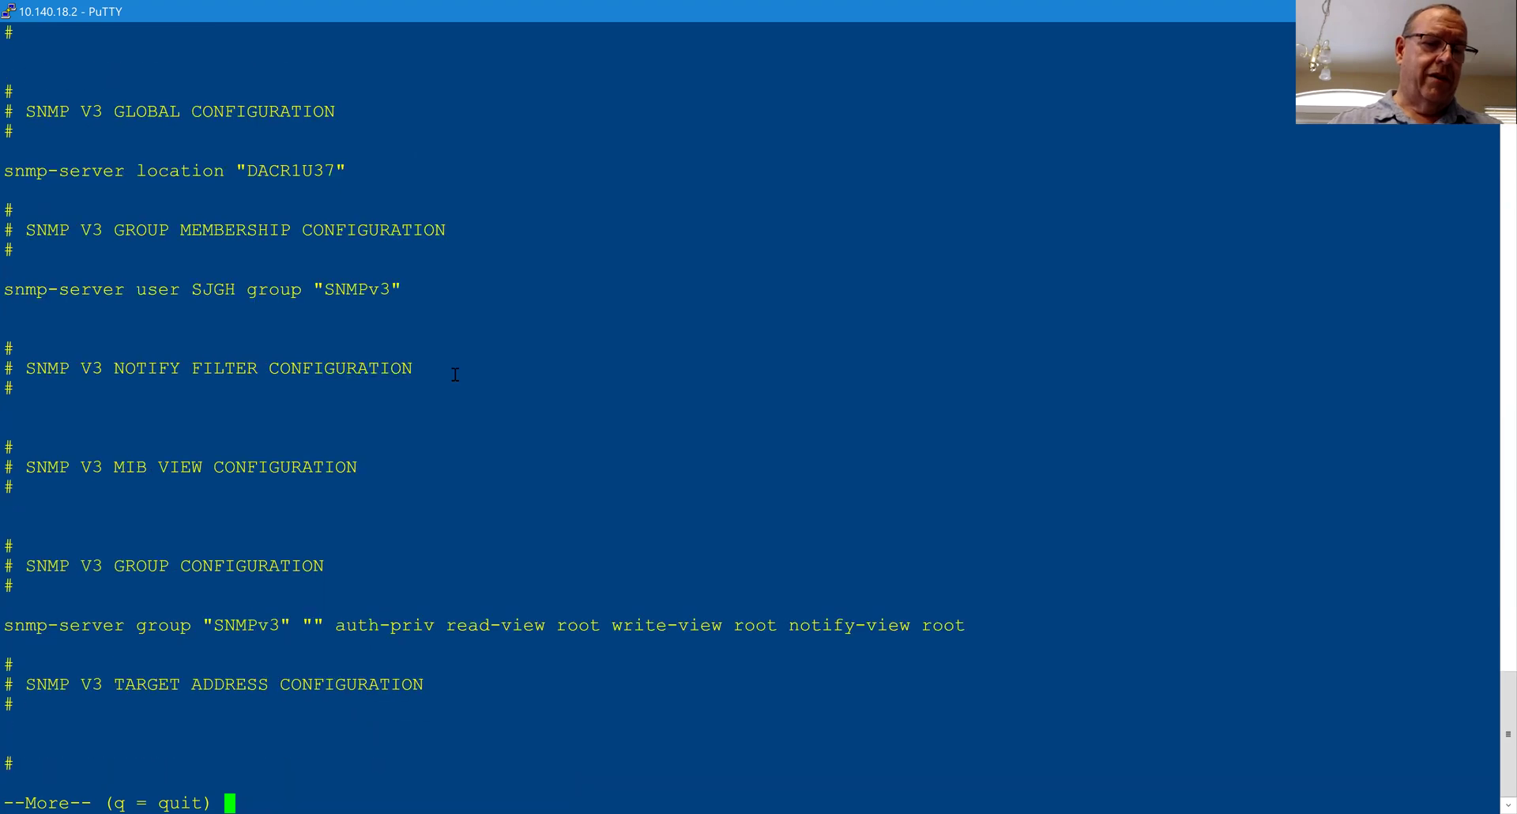
pyautogui.press('q')
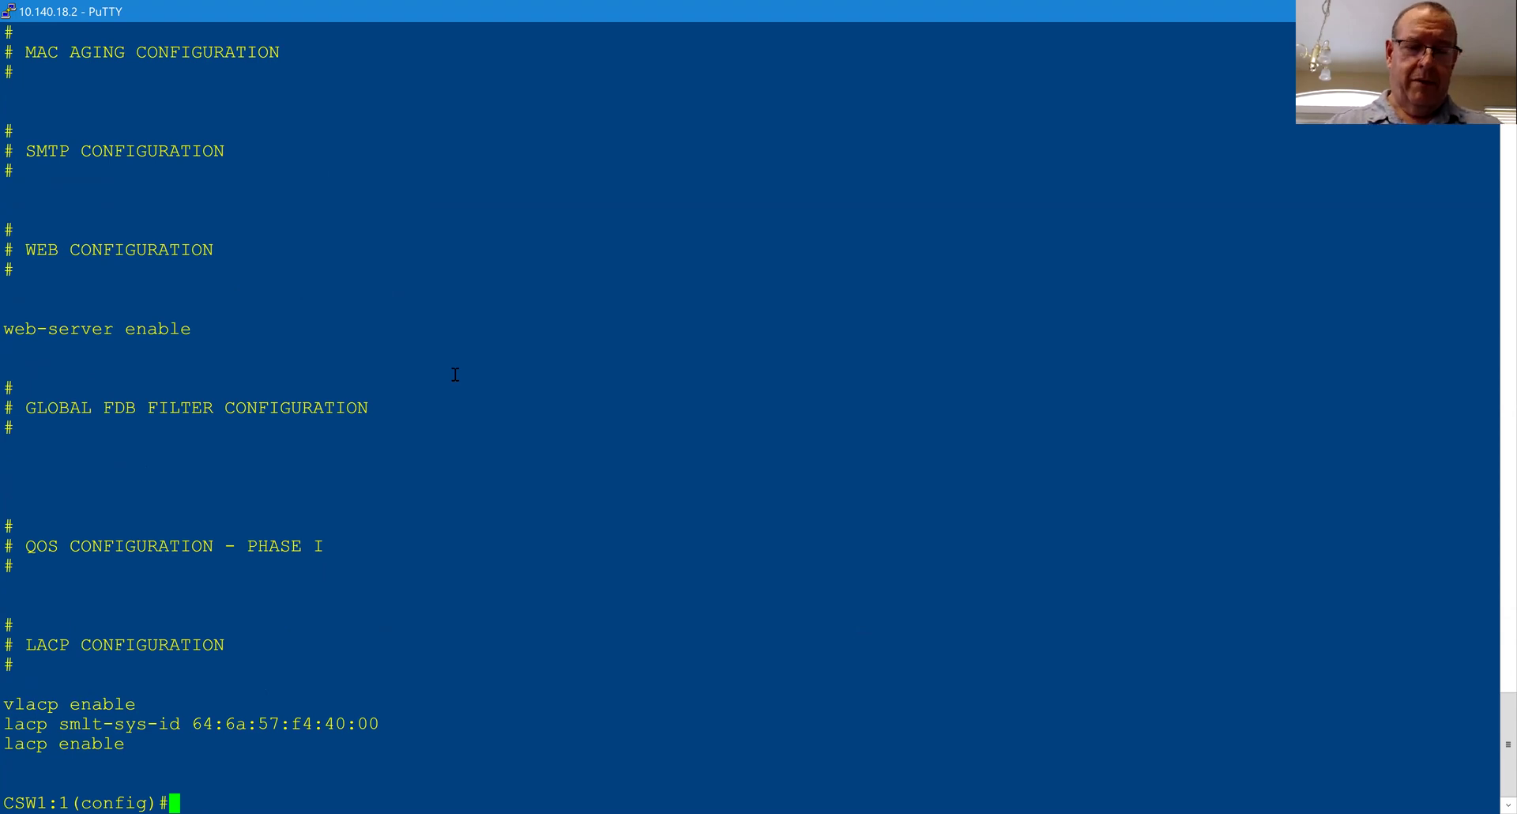
# - Display the running configuration's port module, page to Port Configuration Phase II, examine interface 1/1's name line, and quit the listing
pyautogui.write('show run m')
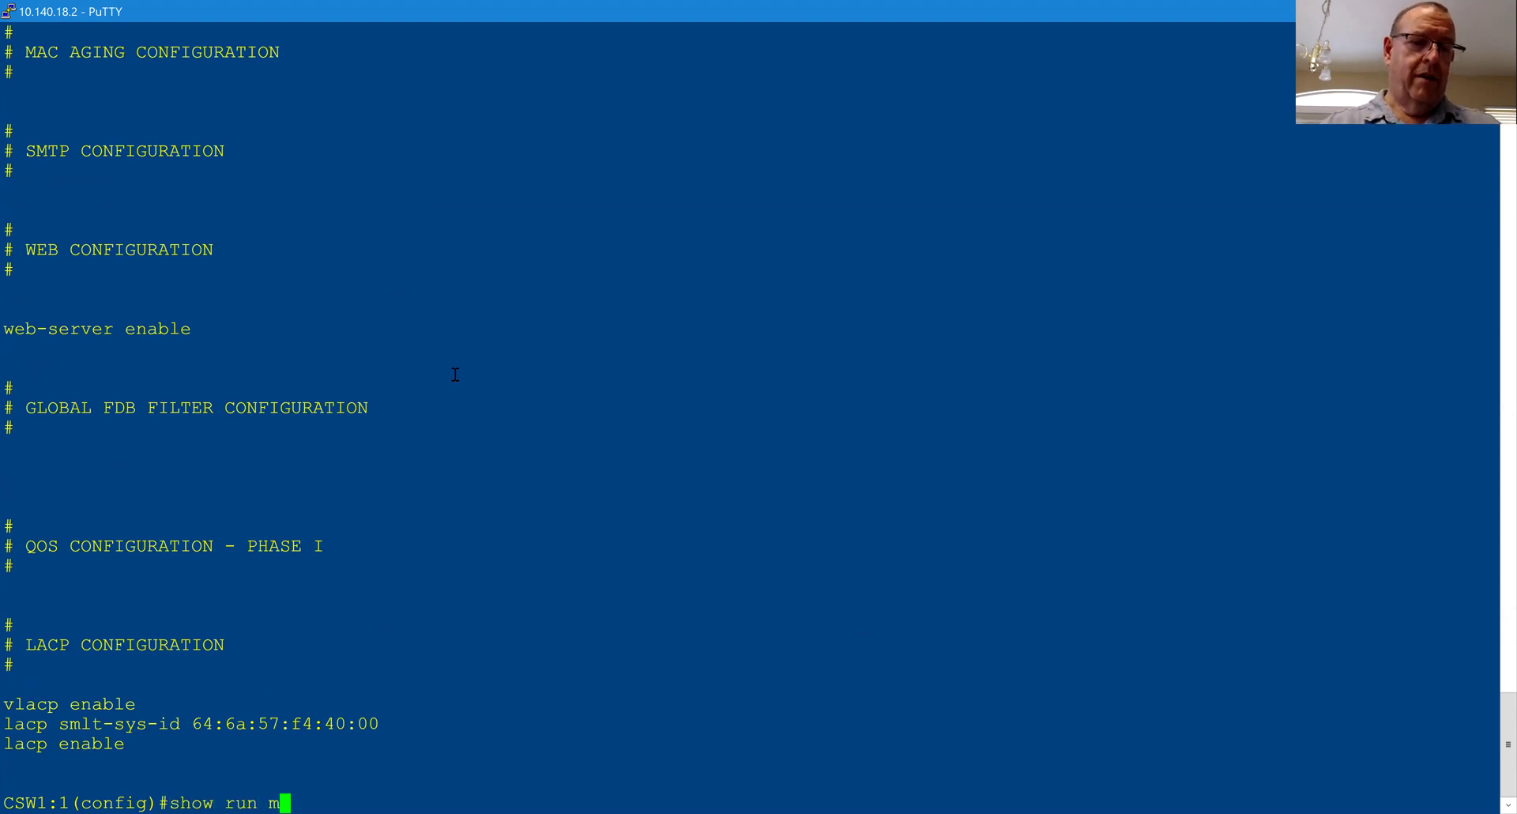
pyautogui.write('od port')
pyautogui.press('Return')
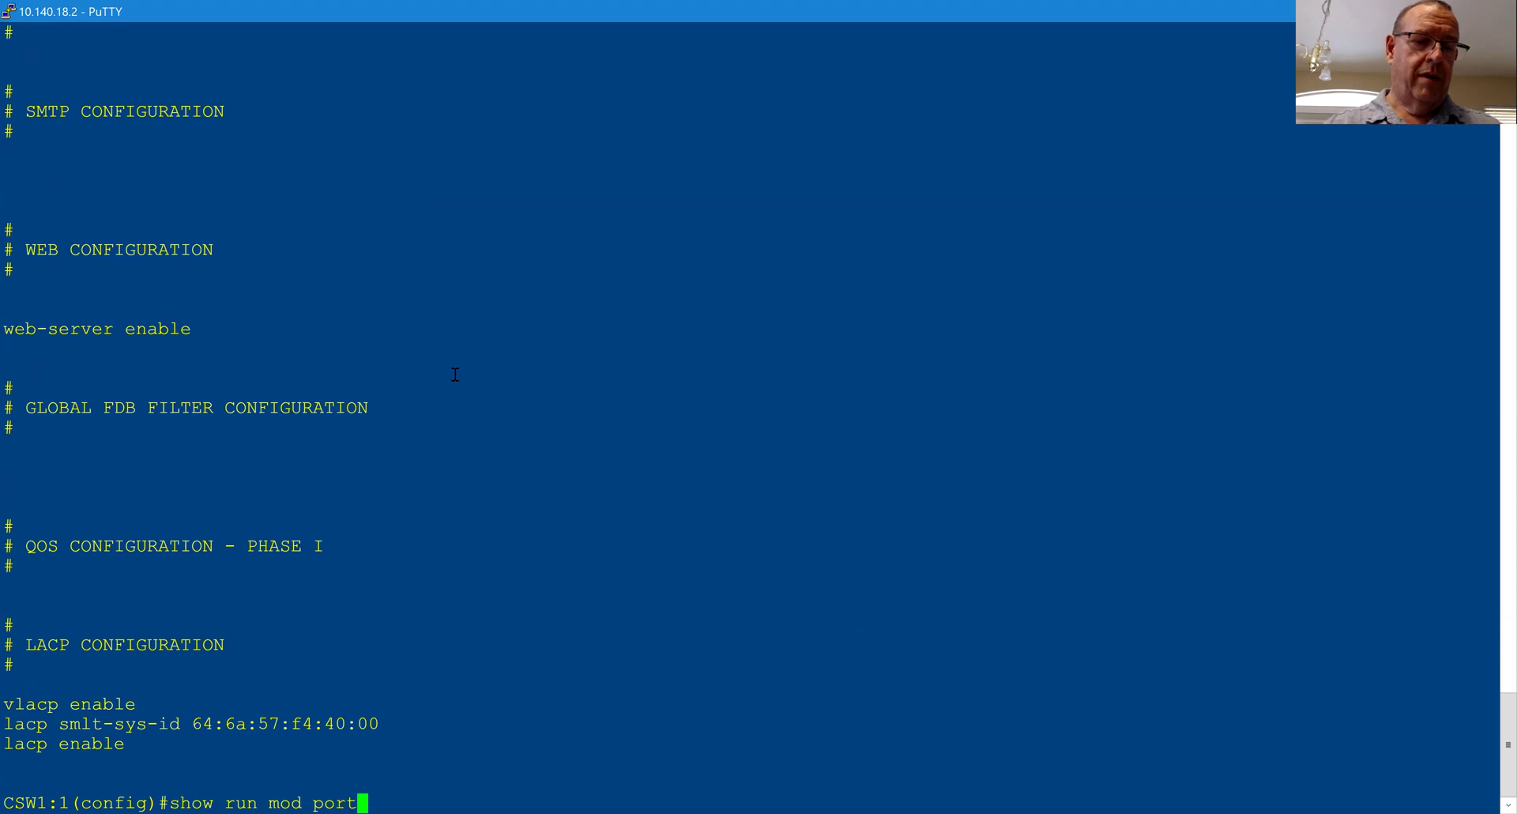
pyautogui.press('space')
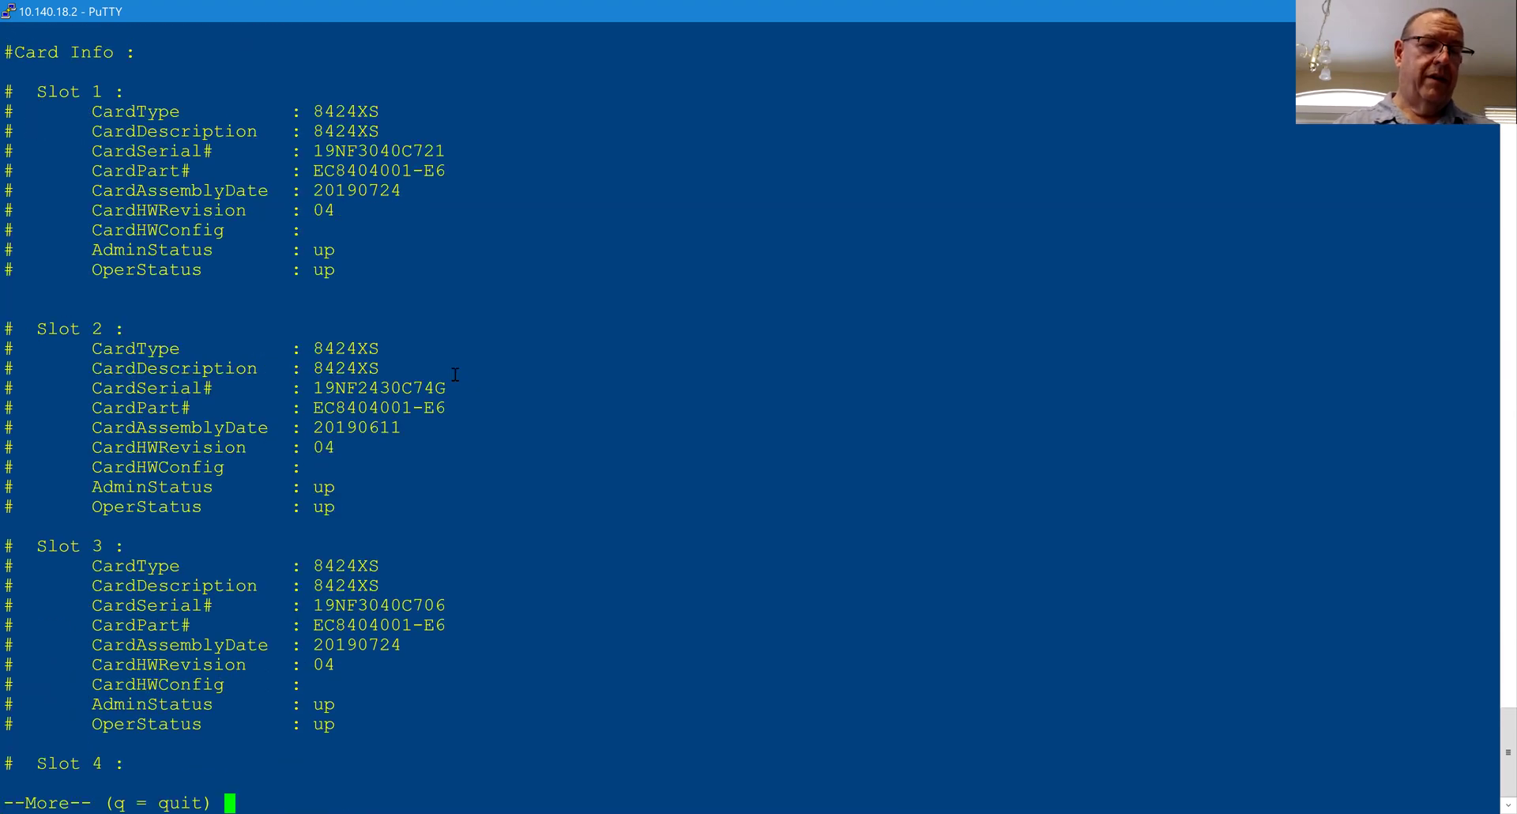
pyautogui.press('space')
pyautogui.press('space')
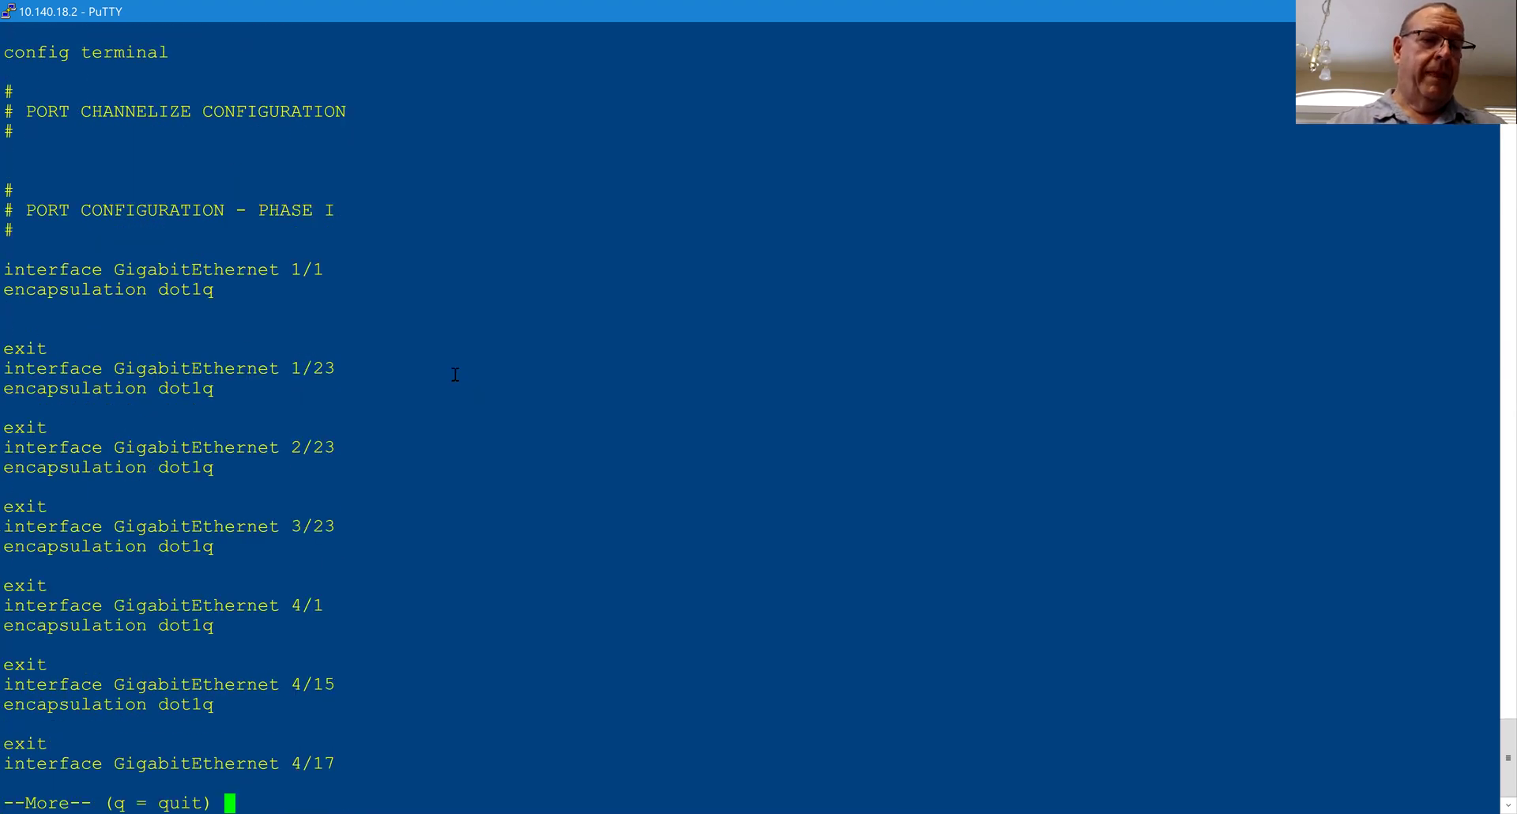
pyautogui.press('space')
pyautogui.press('space')
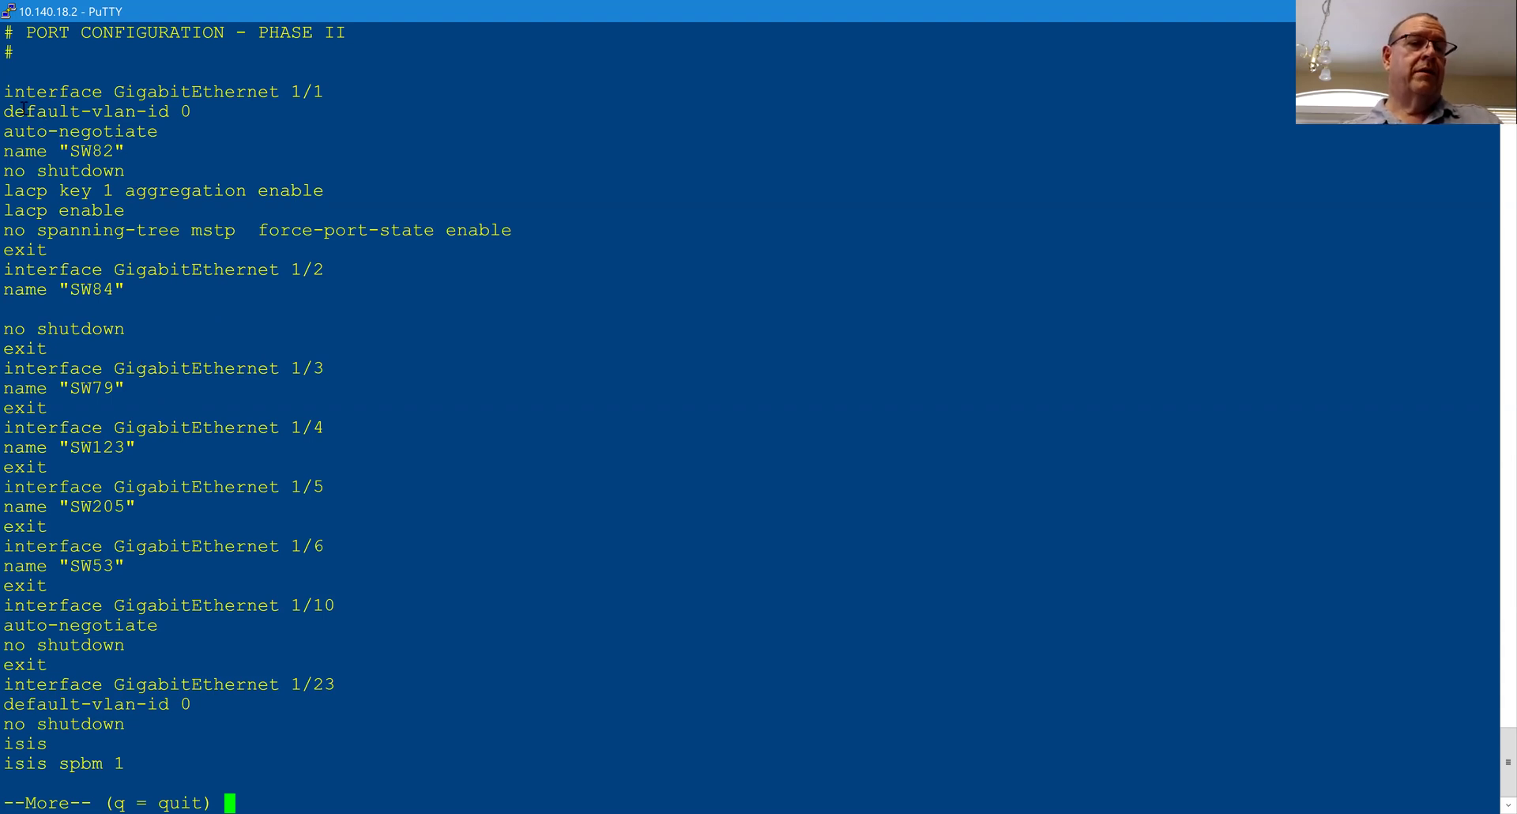
pyautogui.tripleClick(24, 146)
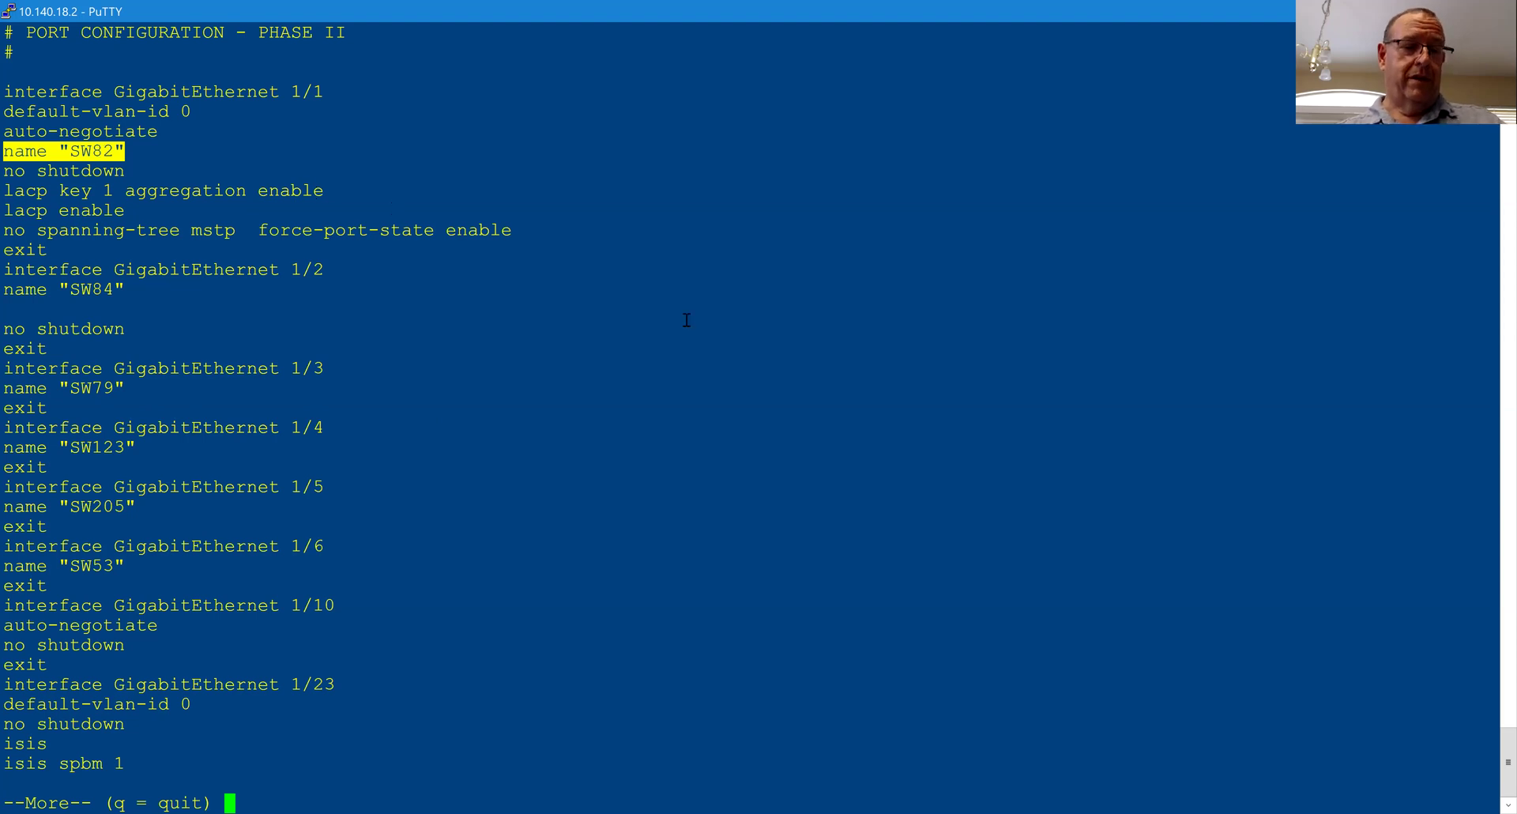
pyautogui.press('q')
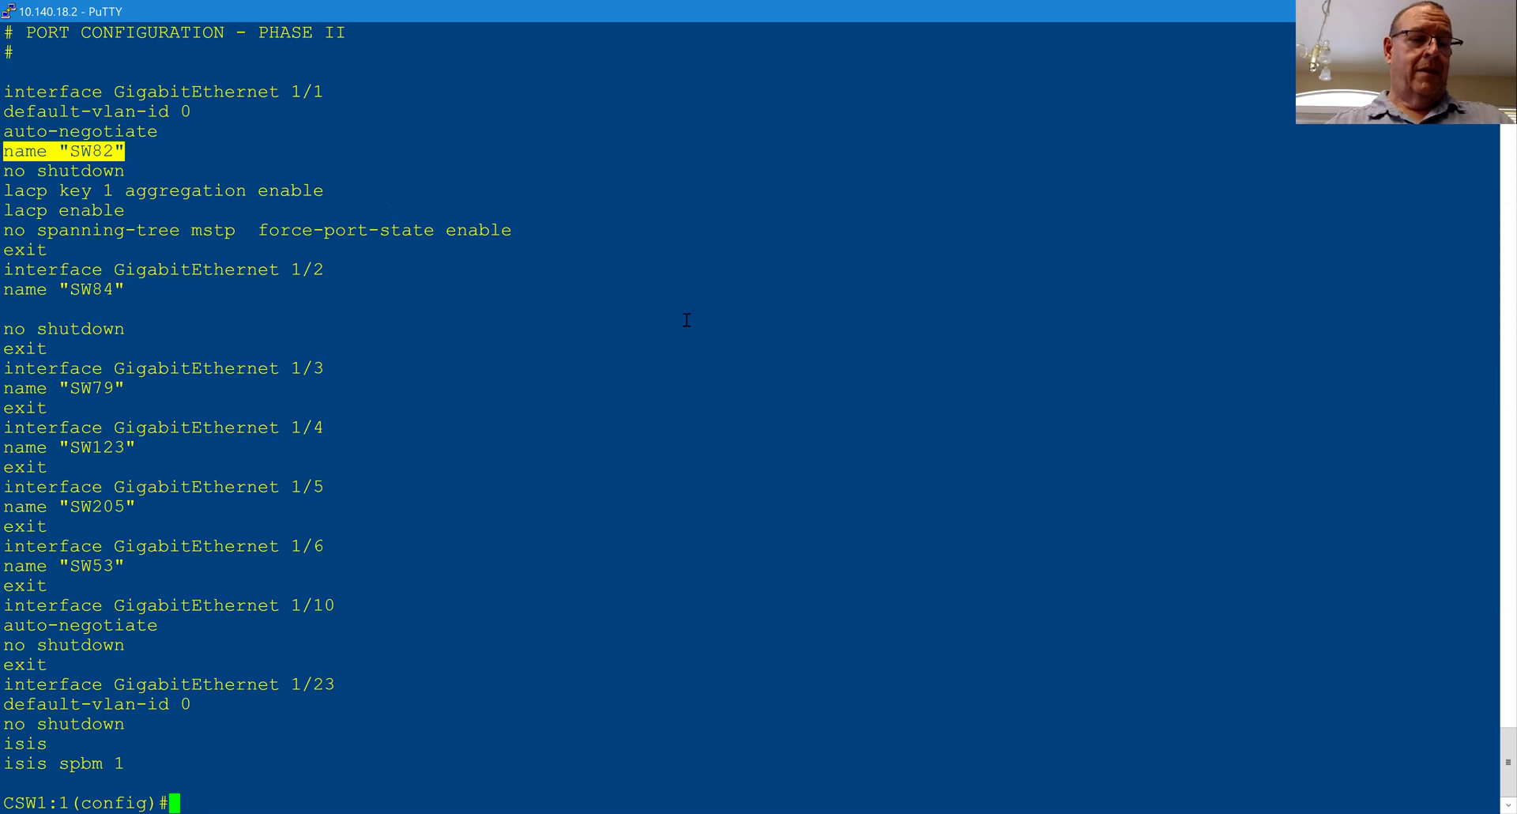
# - Enter interface configuration mode for gigabitEthernet 1/1
pyautogui.write('int')
pyautogui.press('Tab')
pyautogui.write('gig')
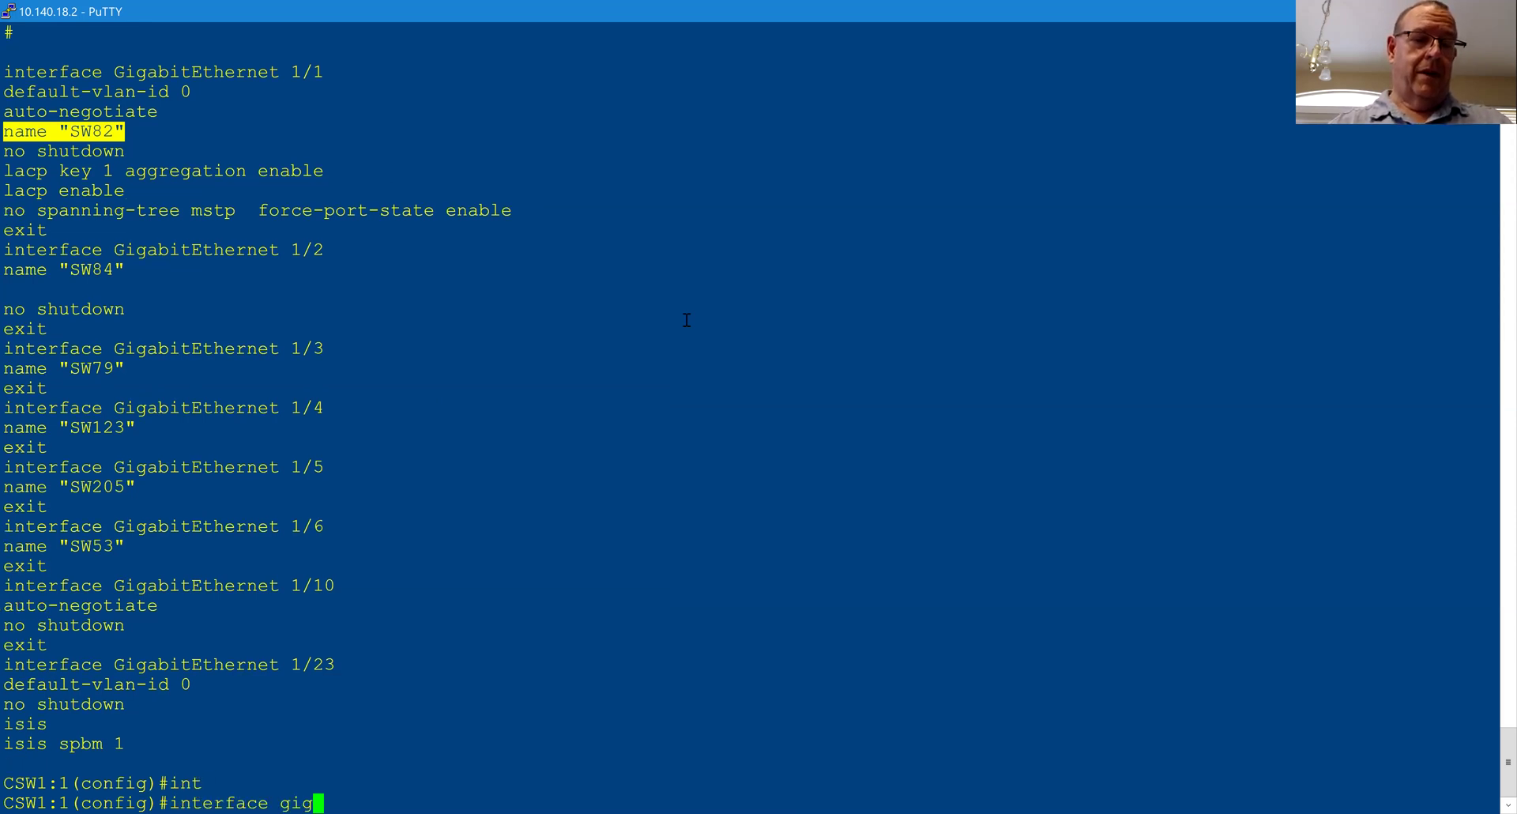
pyautogui.press('Tab')
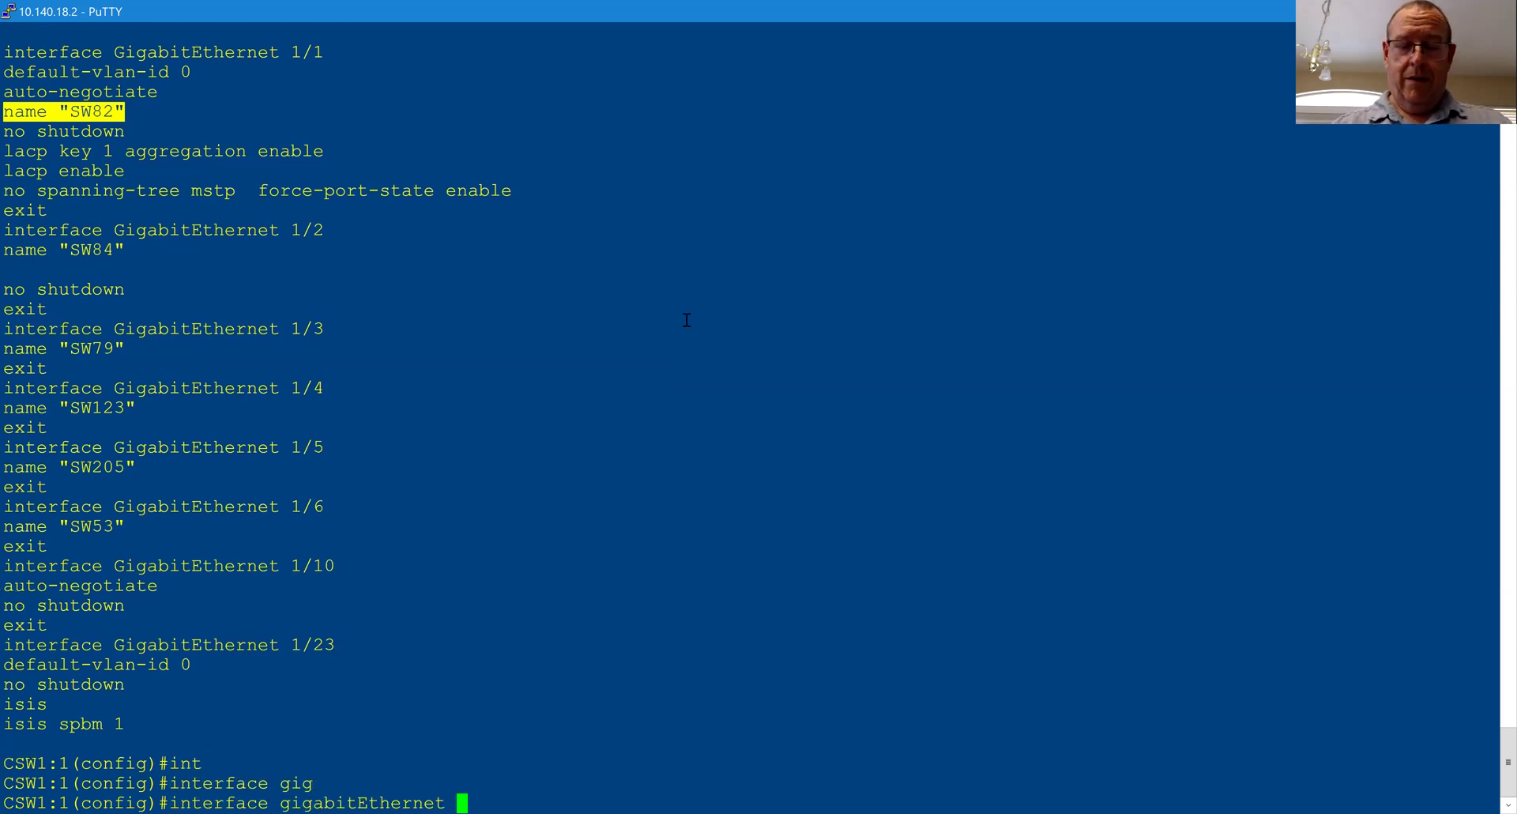
pyautogui.write('1/1')
pyautogui.press('Return')
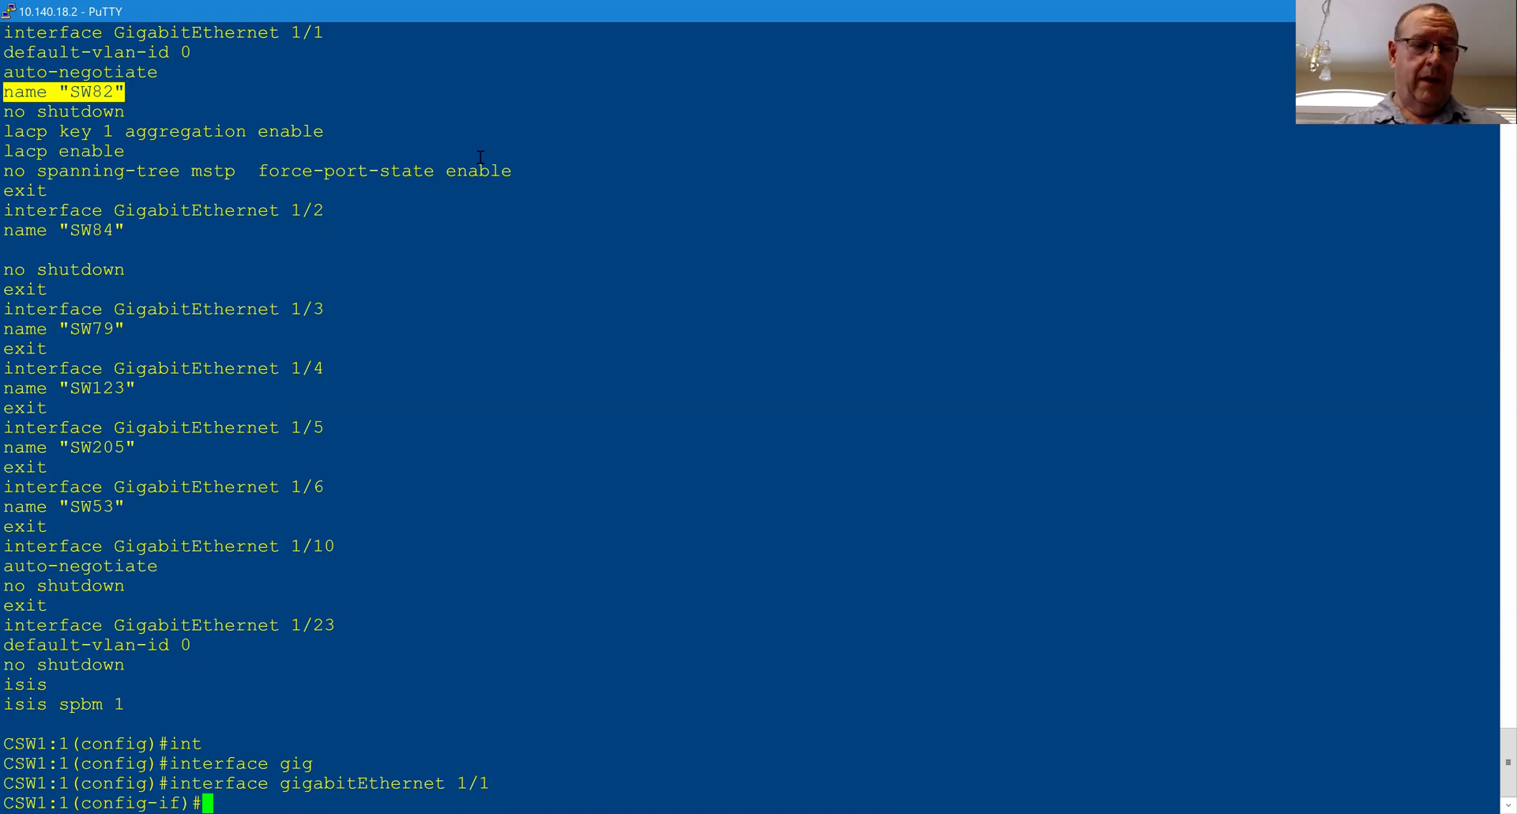
# - Look up the available parameters of the name command in interface configuration mode
pyautogui.write('noa')
pyautogui.press('Tab')
pyautogui.press('BackSpace')
pyautogui.press('BackSpace')
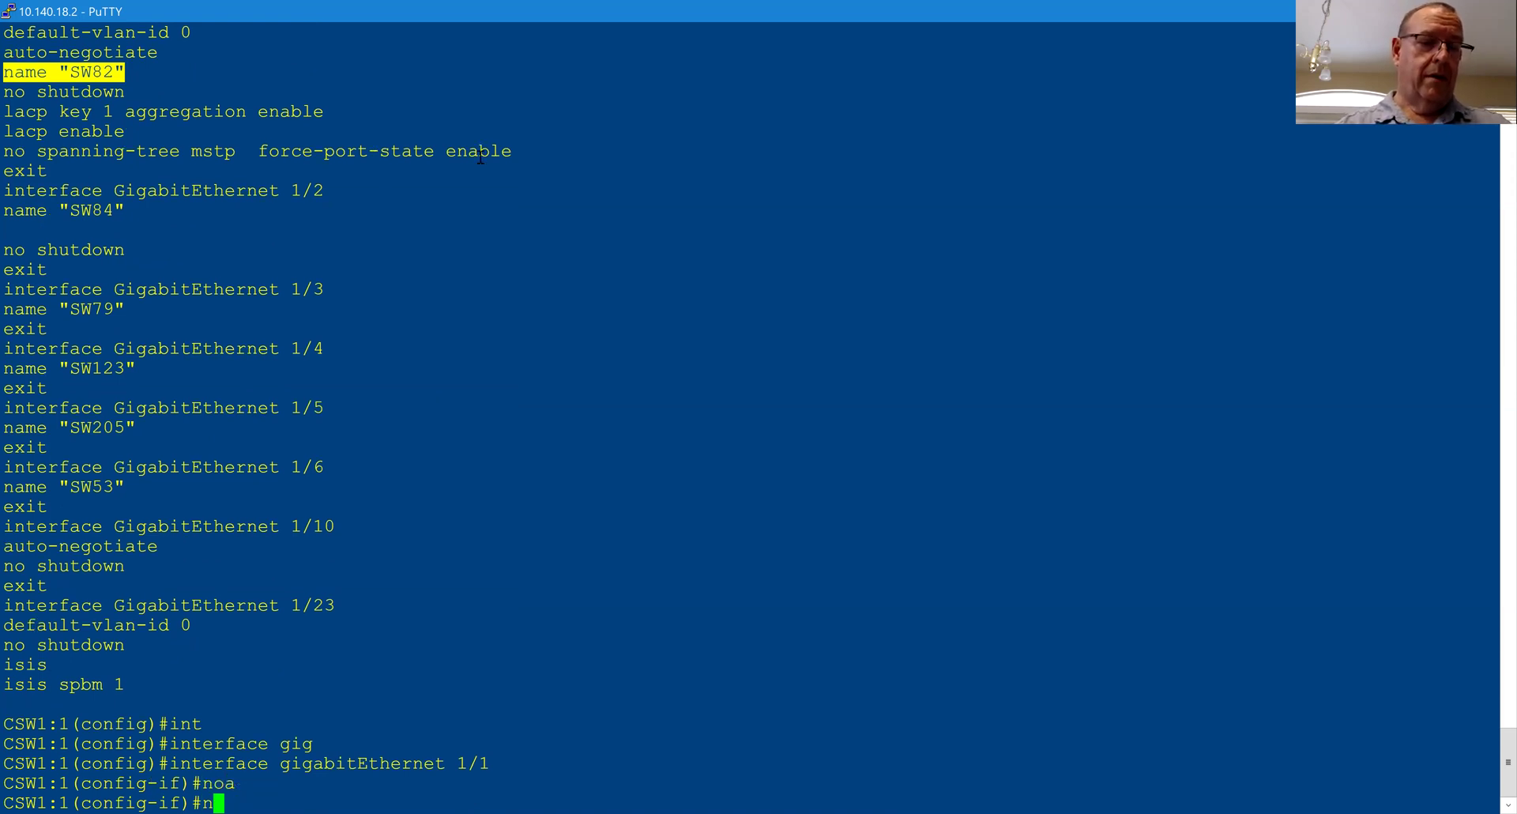
pyautogui.write('am')
pyautogui.press('Tab')
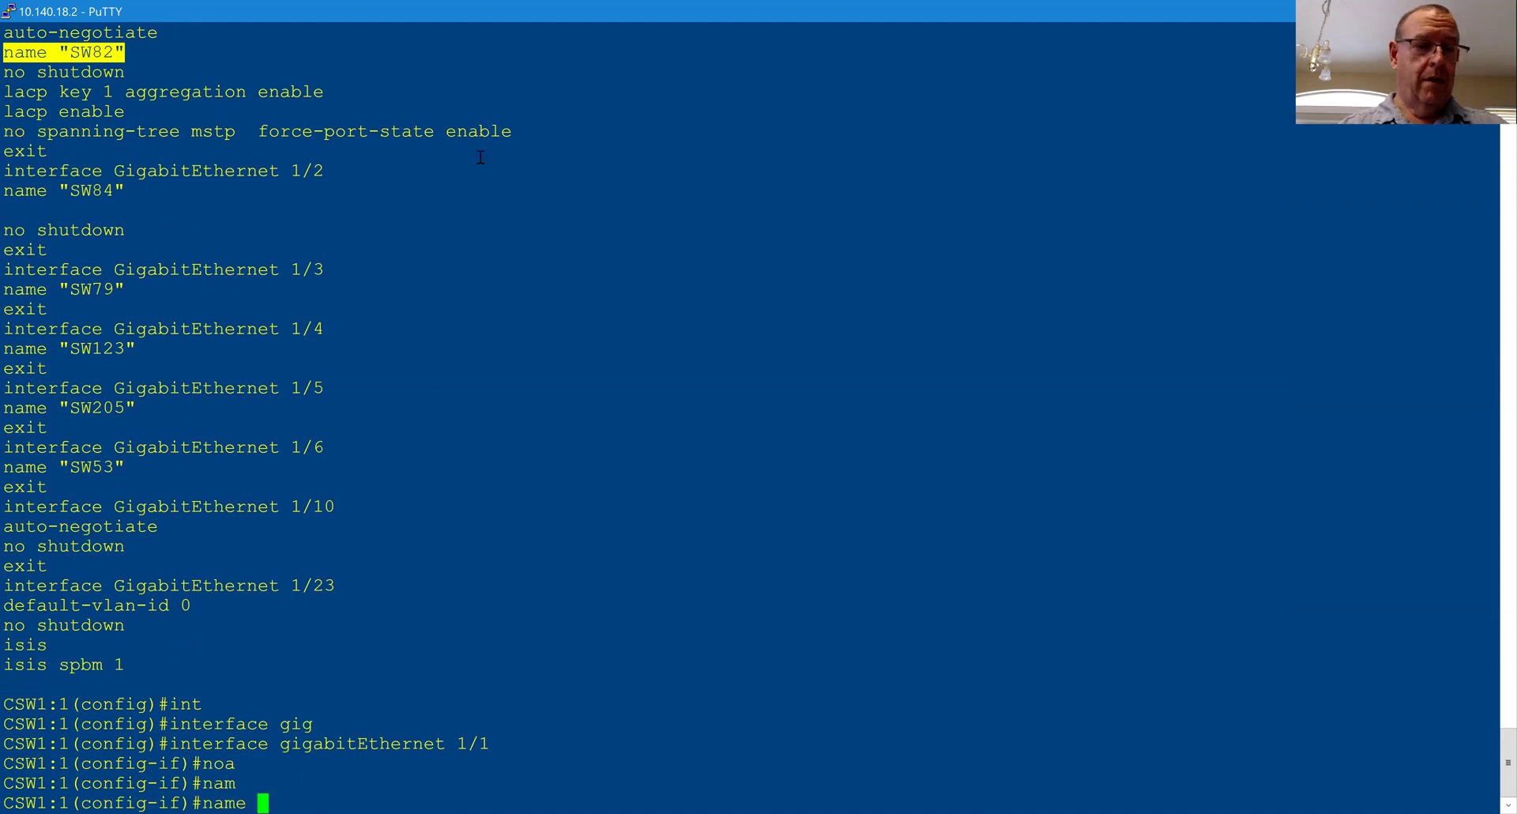
pyautogui.write('?')
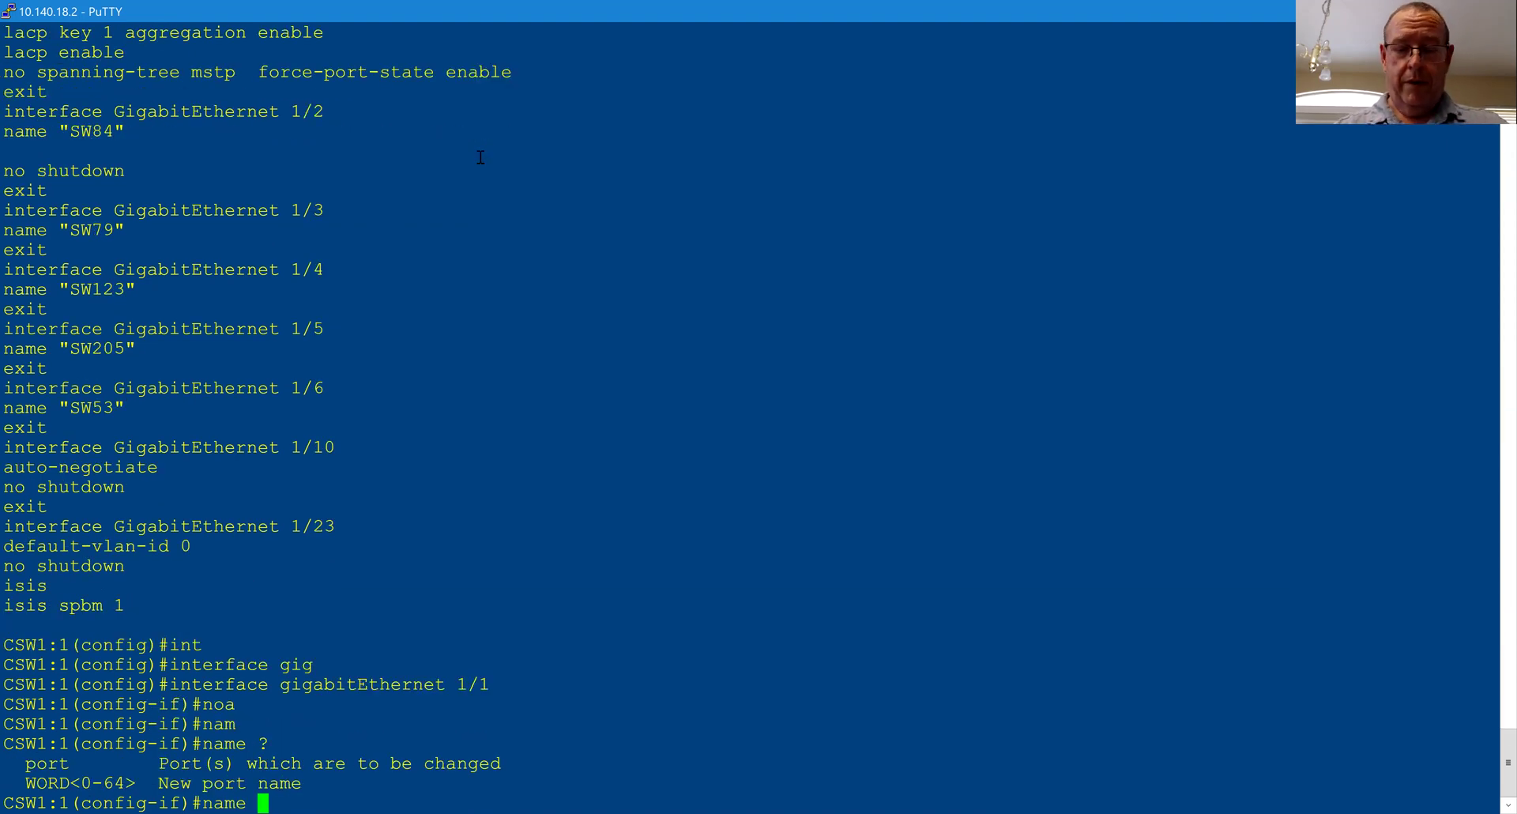
# - Check the help for name 1/1 and try to name the port with the command name 1/1 SW86
pyautogui.write('1/1 ')
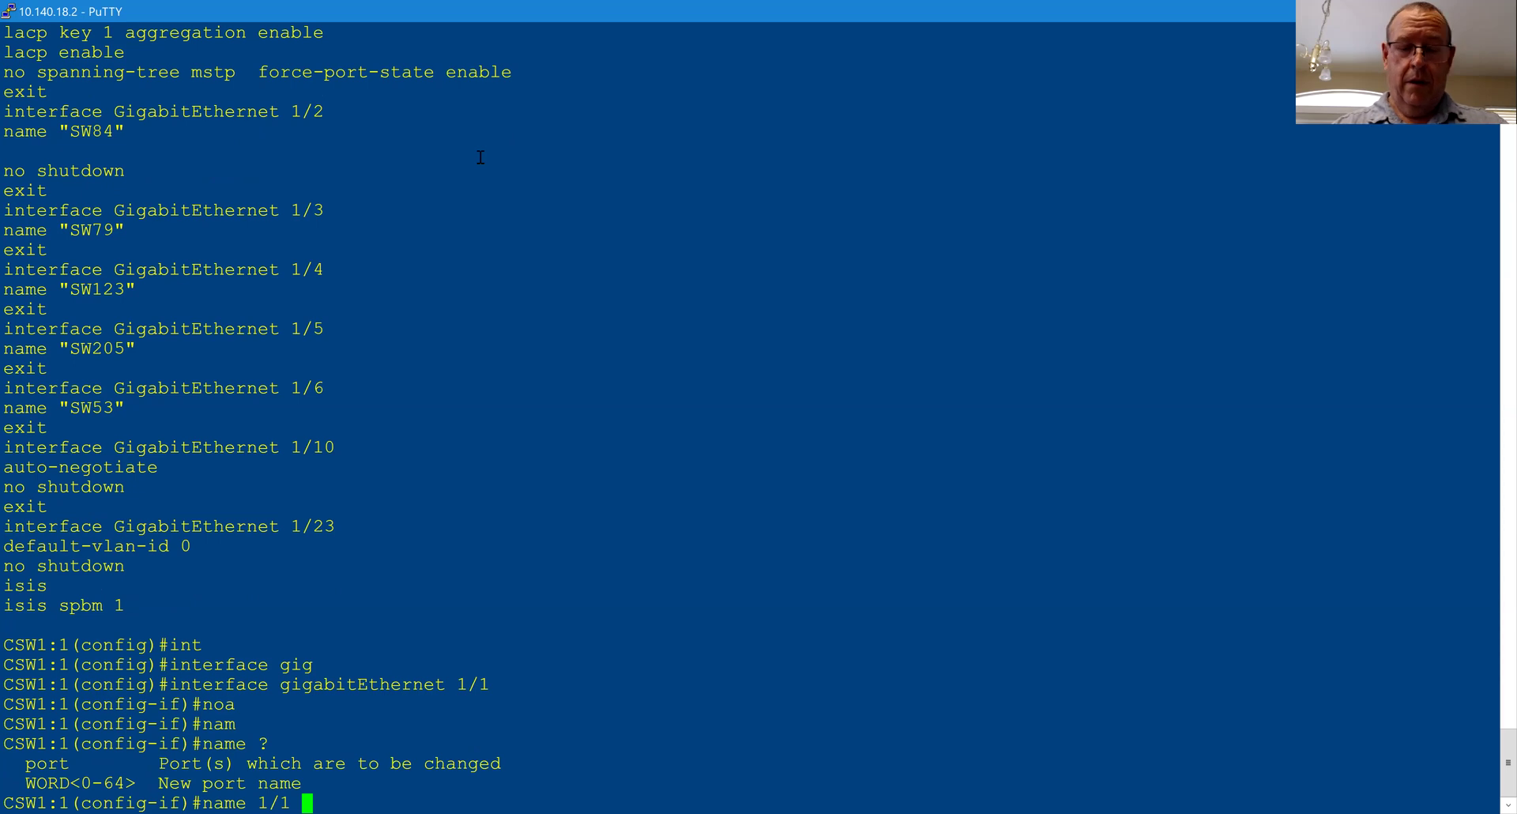
pyautogui.write('?')
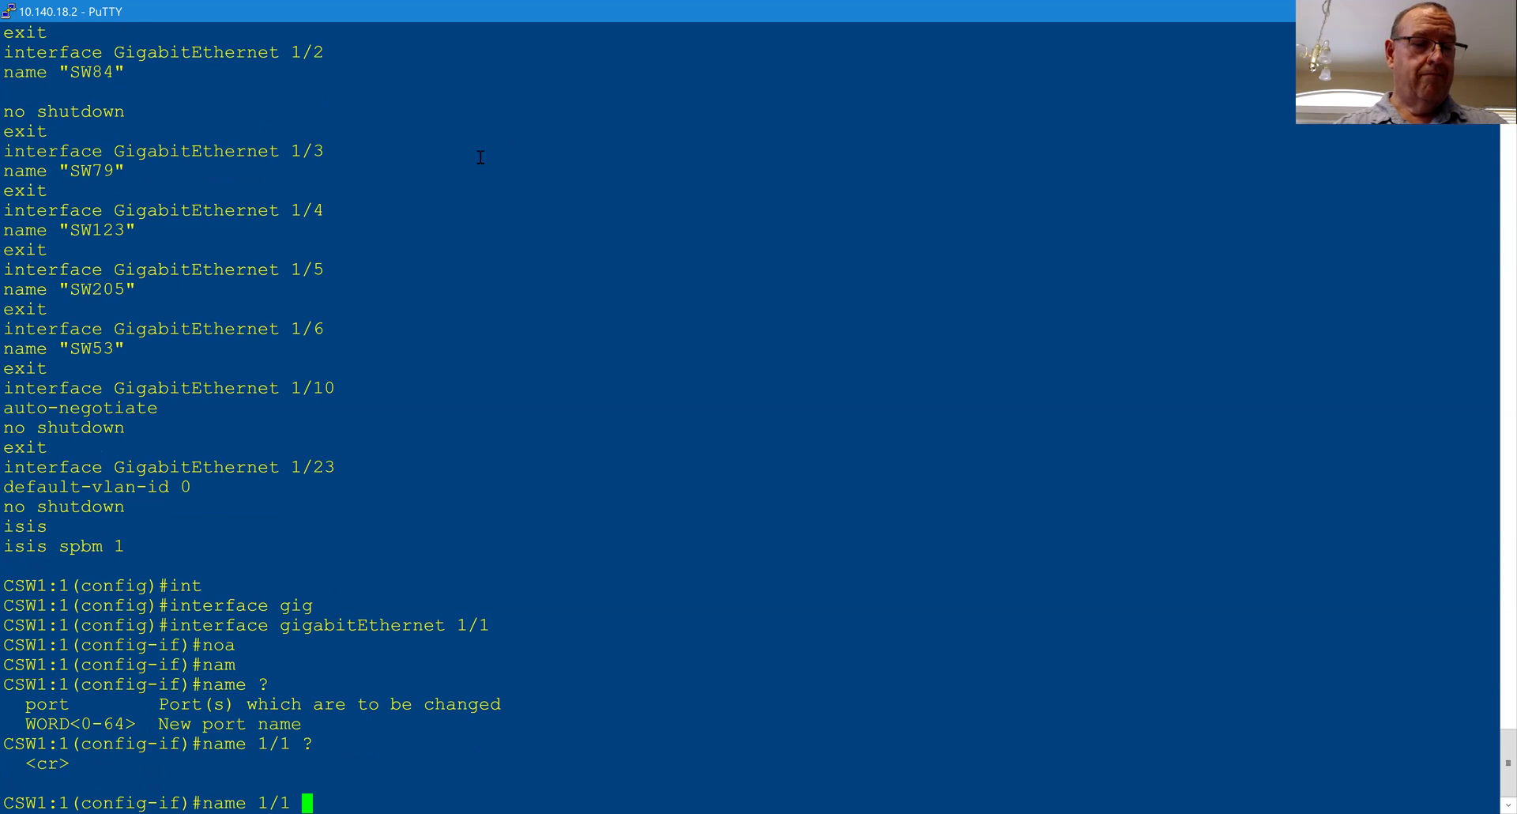
pyautogui.write('SW86')
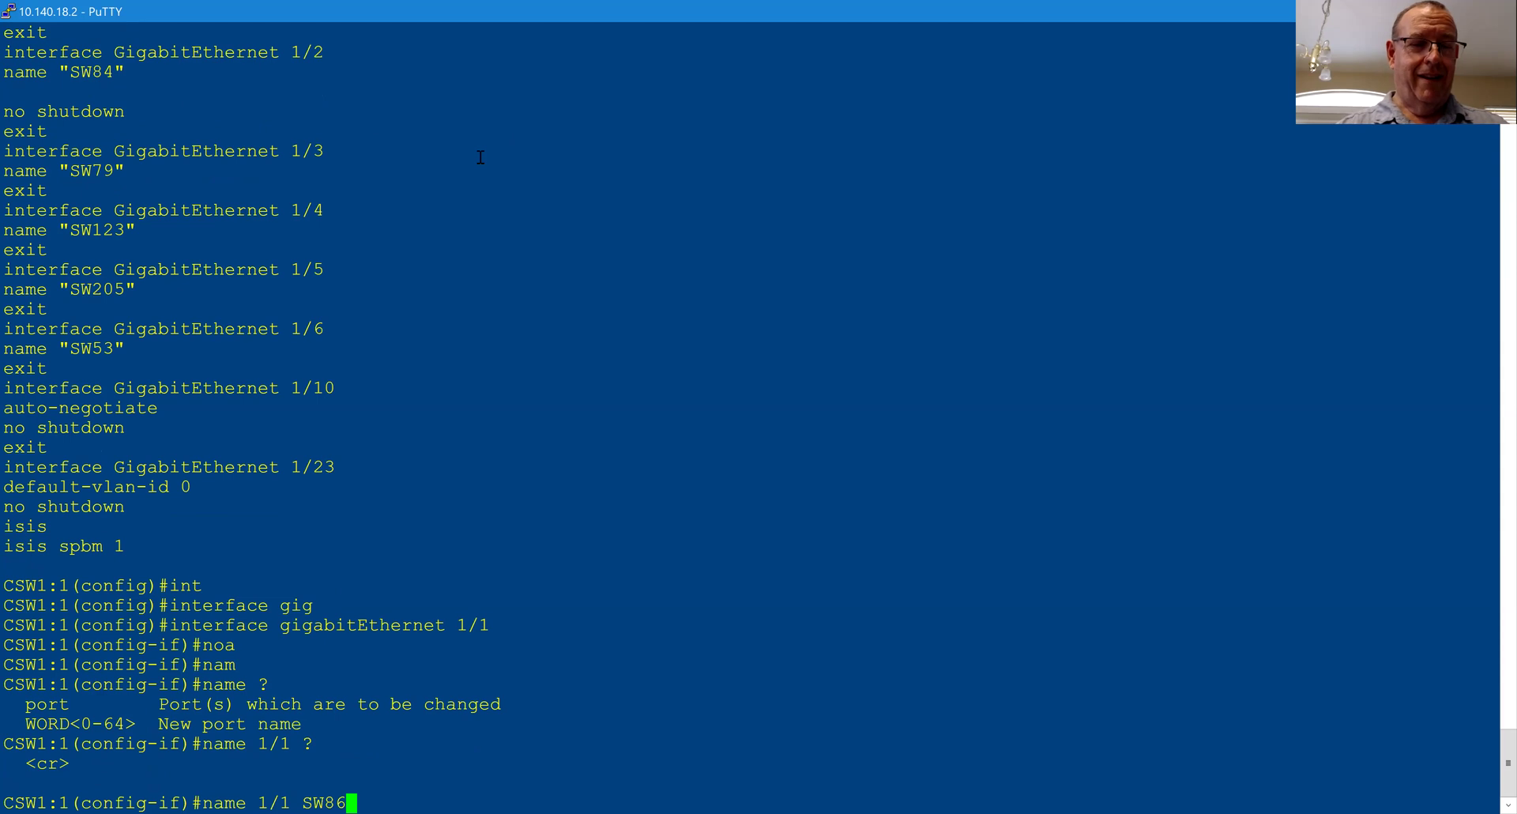
pyautogui.press('Return')
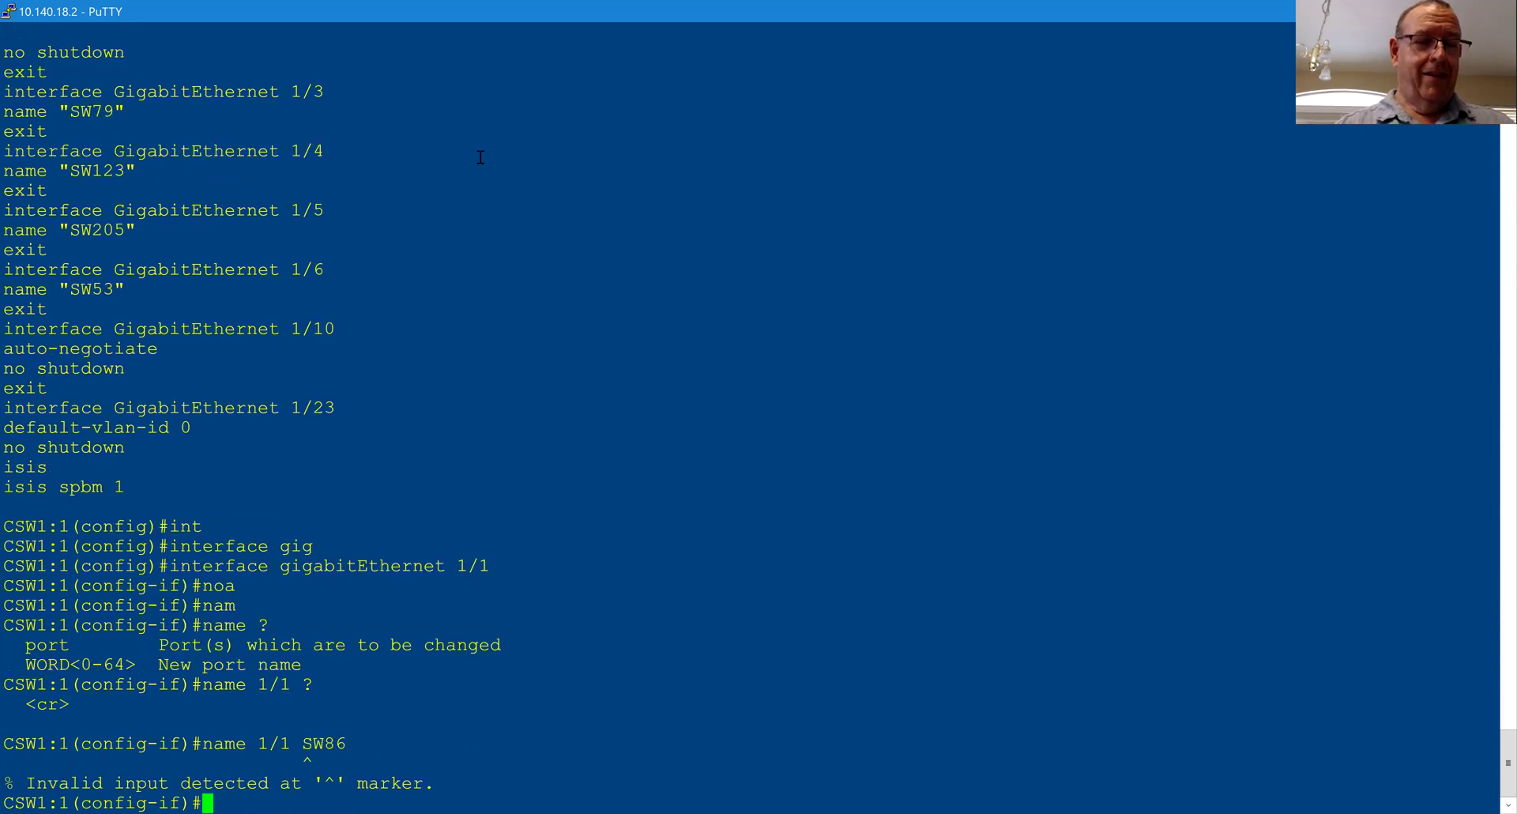
# - Recall the previous naming command and cut it back to just the keyword name
pyautogui.press('Up')
pyautogui.press('Left')
pyautogui.press('Left')
pyautogui.press('Left')
pyautogui.press('Left')
pyautogui.press('Left')
pyautogui.press('Left')
pyautogui.press('Left')
pyautogui.press('Left')
pyautogui.press('Left')
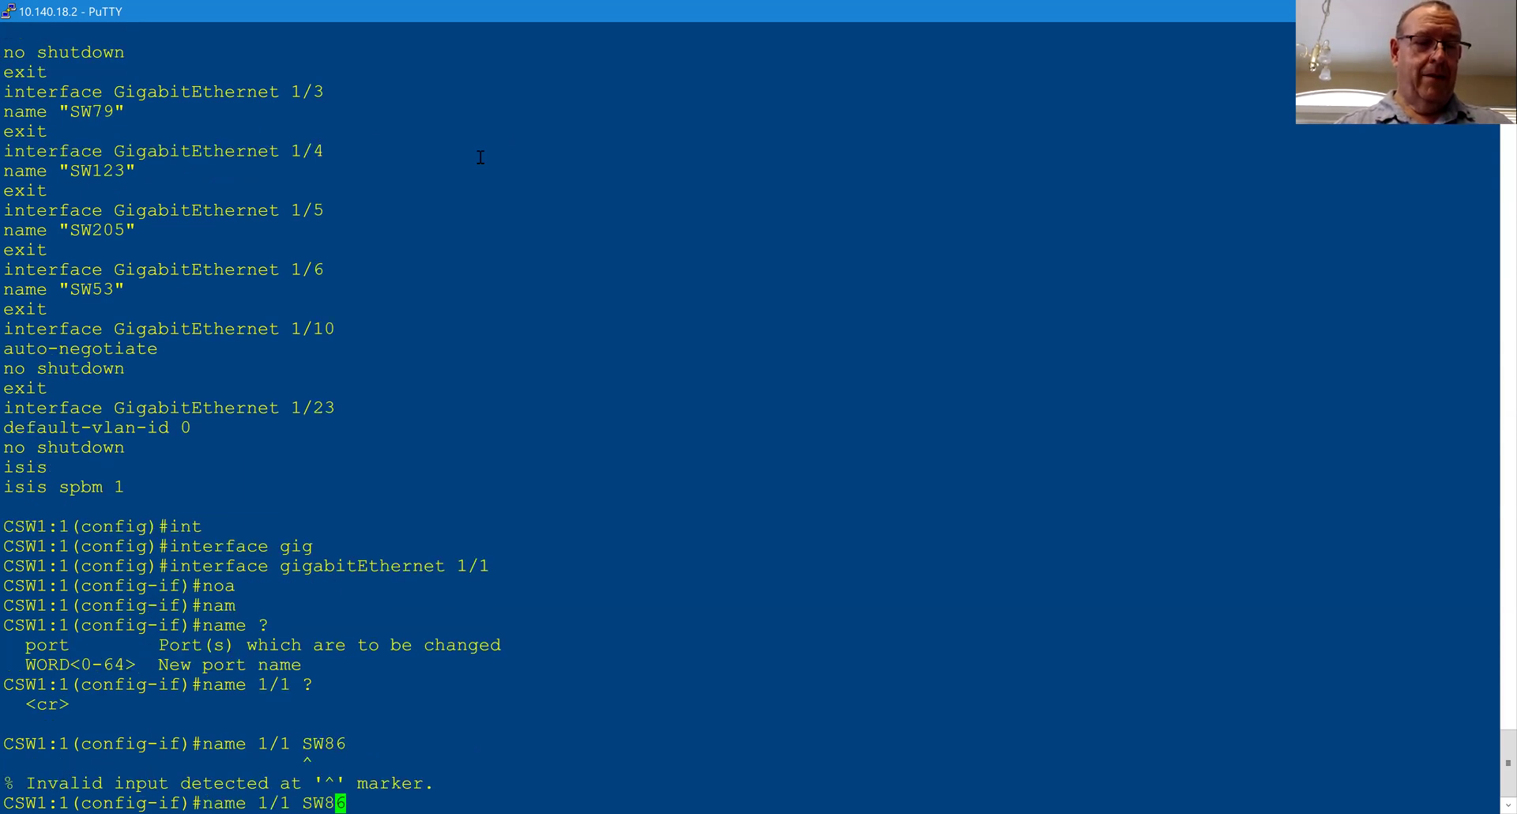
pyautogui.press('Right')
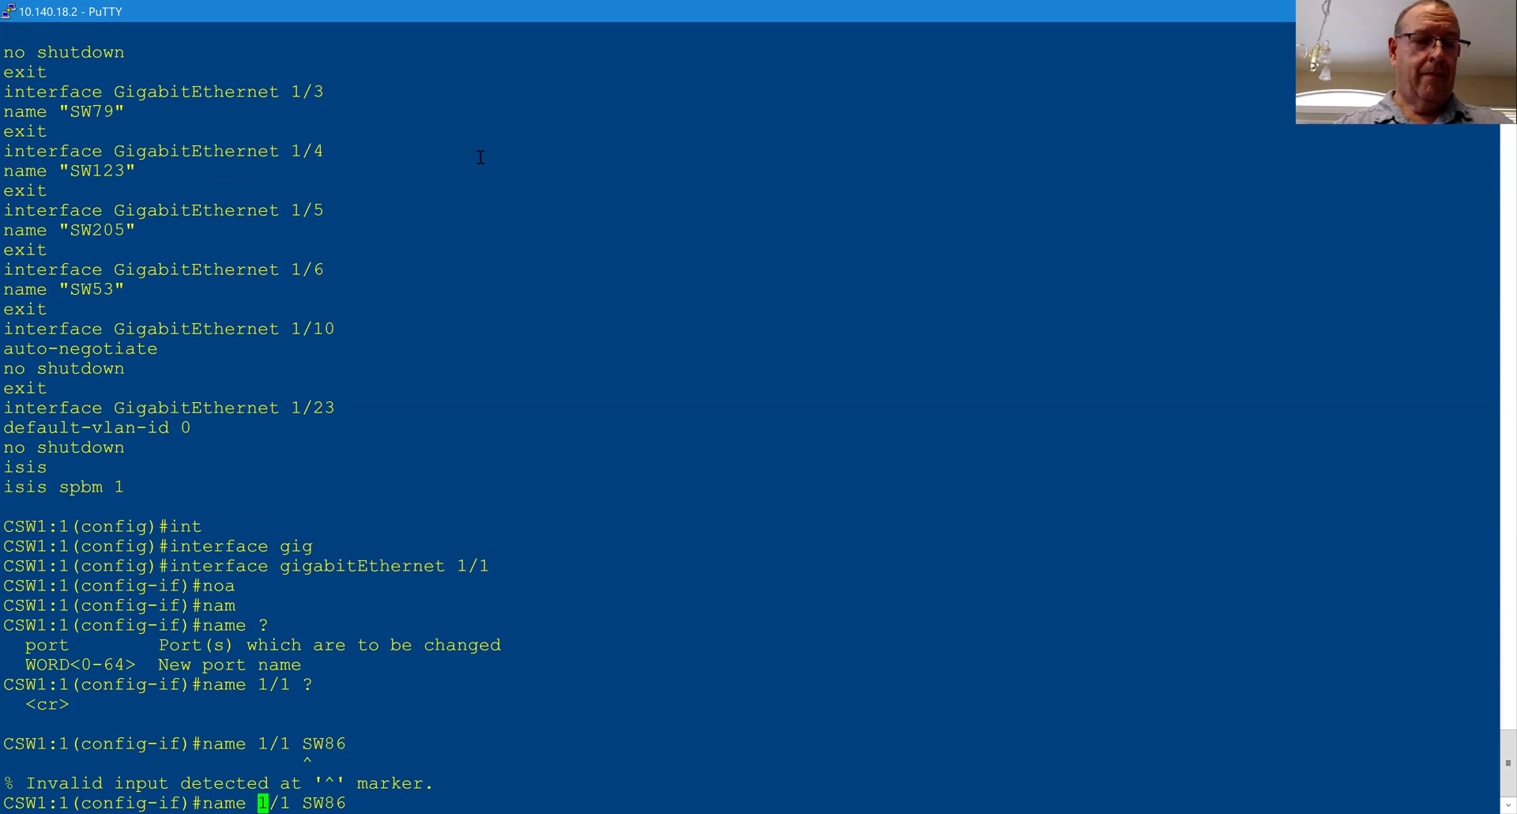
pyautogui.press('Right')
pyautogui.press('Right')
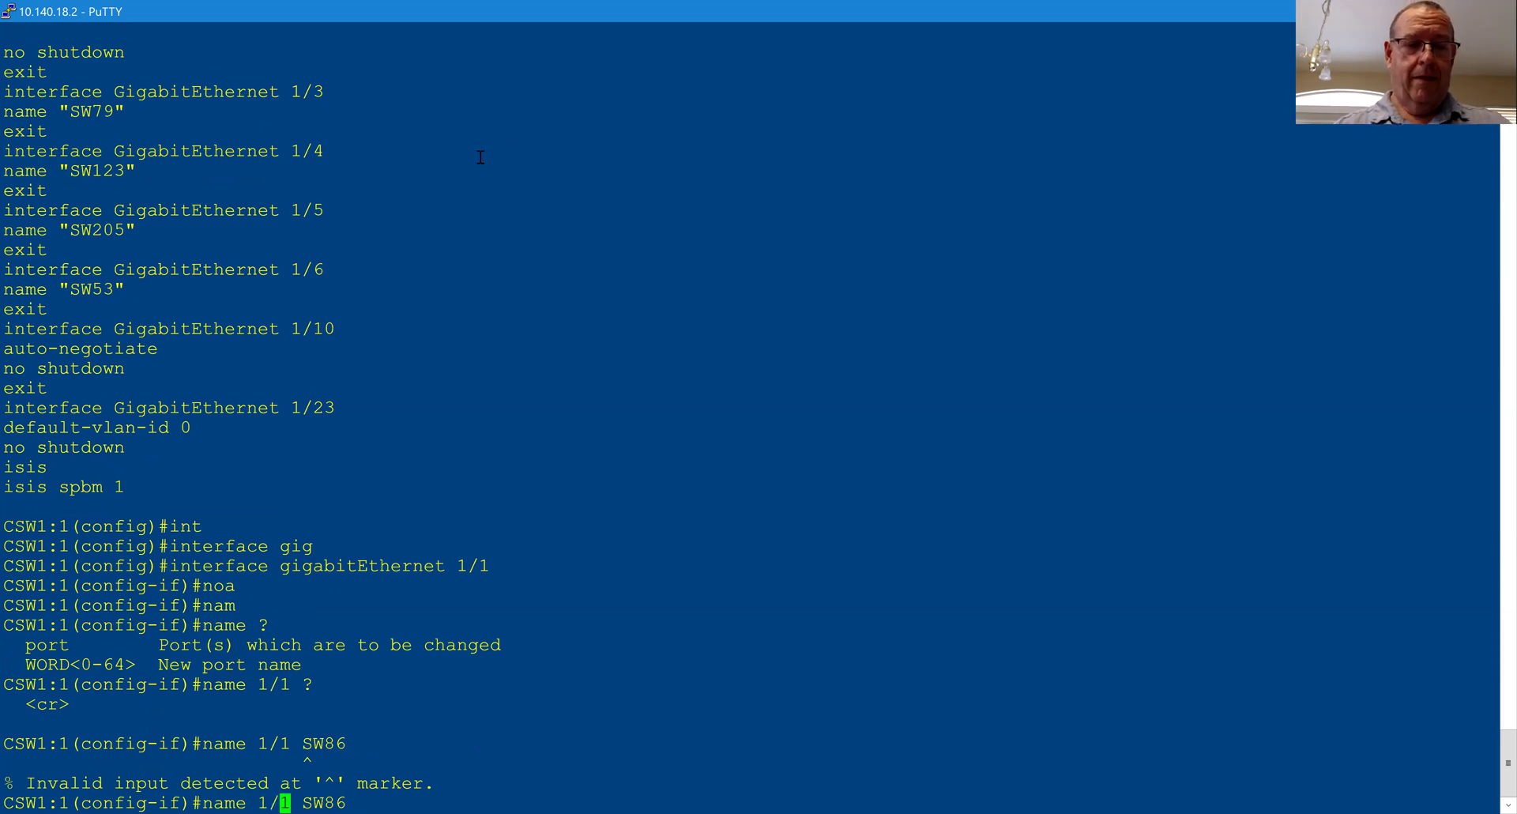
pyautogui.press('End')
pyautogui.press('BackSpace')
pyautogui.press('BackSpace')
pyautogui.press('BackSpace')
pyautogui.press('BackSpace')
pyautogui.press('BackSpace')
pyautogui.press('BackSpace')
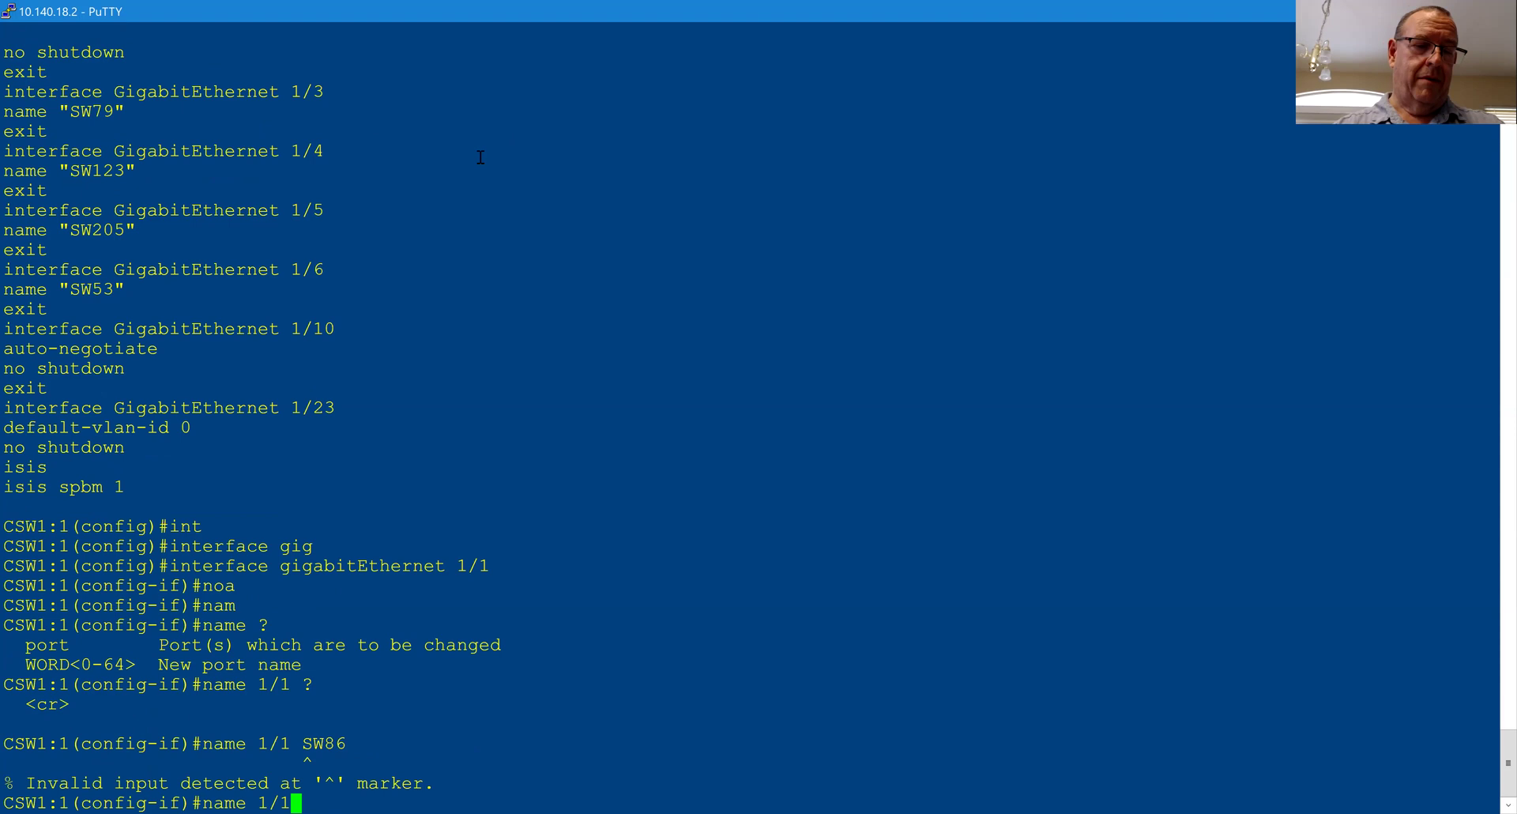
pyautogui.press('BackSpace')
pyautogui.press('BackSpace')
pyautogui.press('BackSpace')
pyautogui.press('BackSpace')
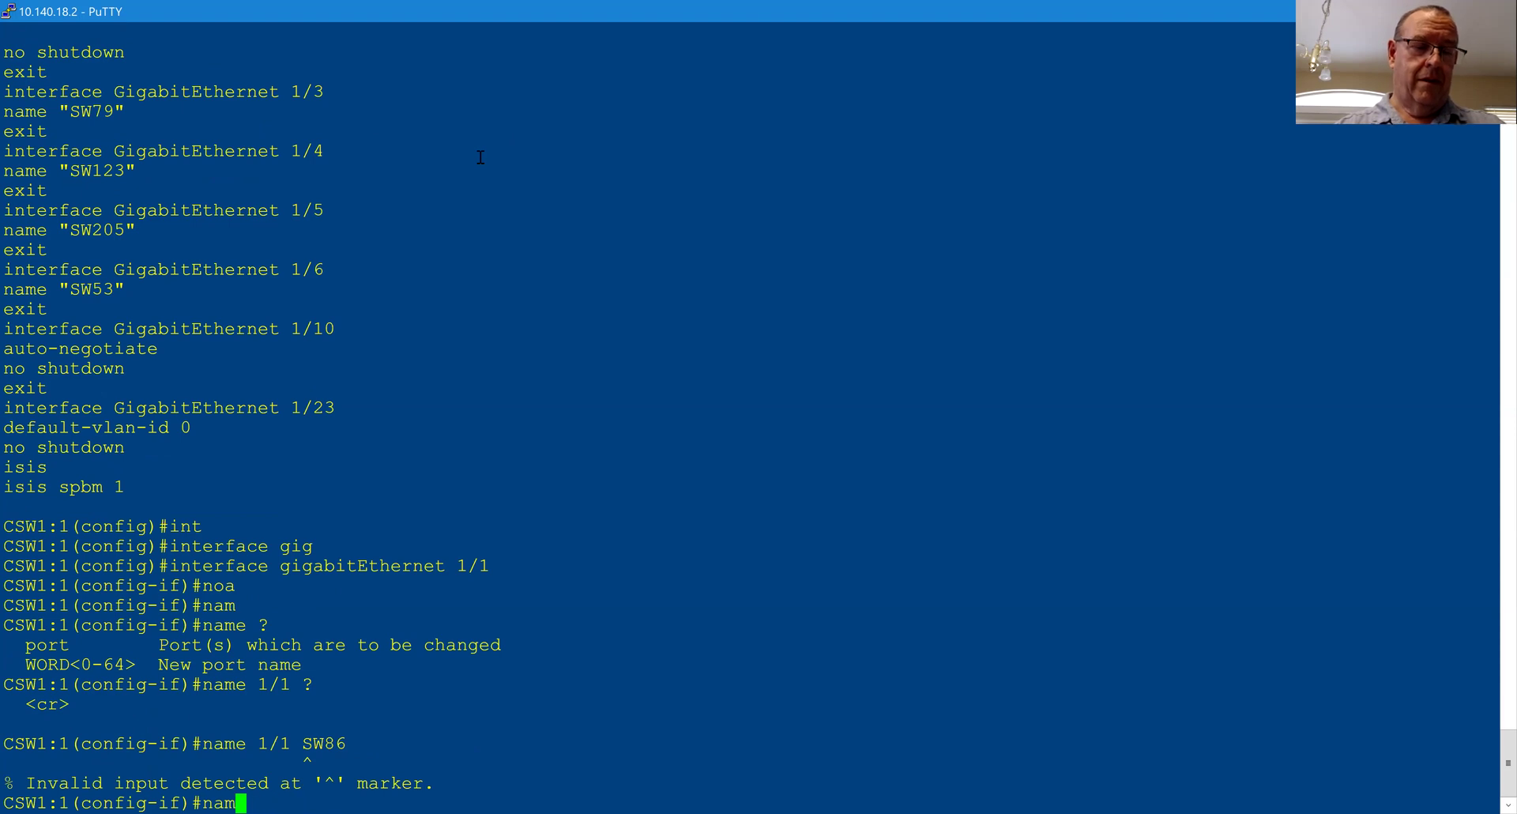
pyautogui.write('e')
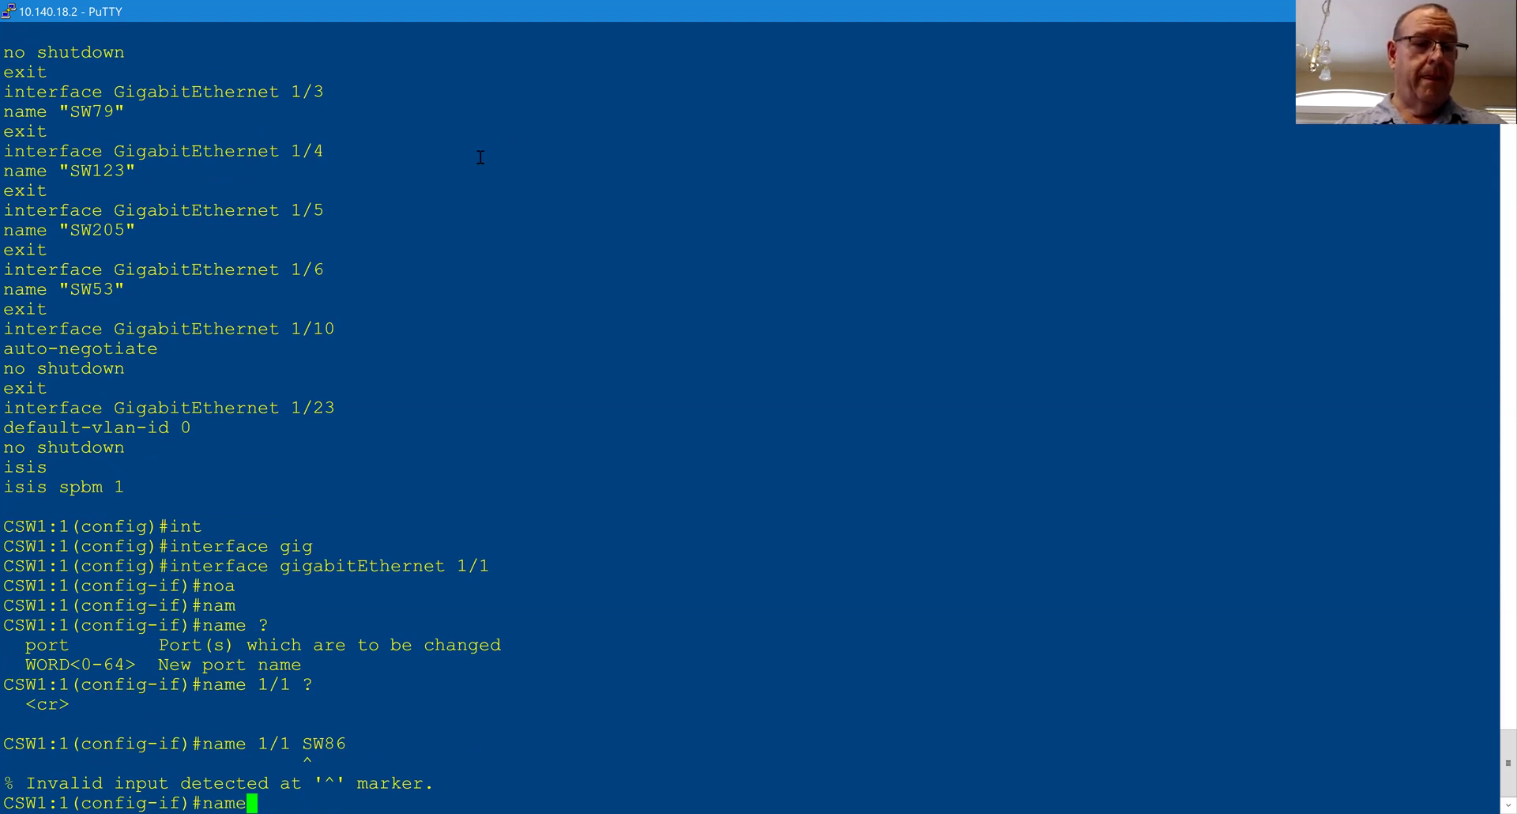
# - Extend the command to name port and look up the parameter it expects
pyautogui.write(' po')
pyautogui.press('Tab')
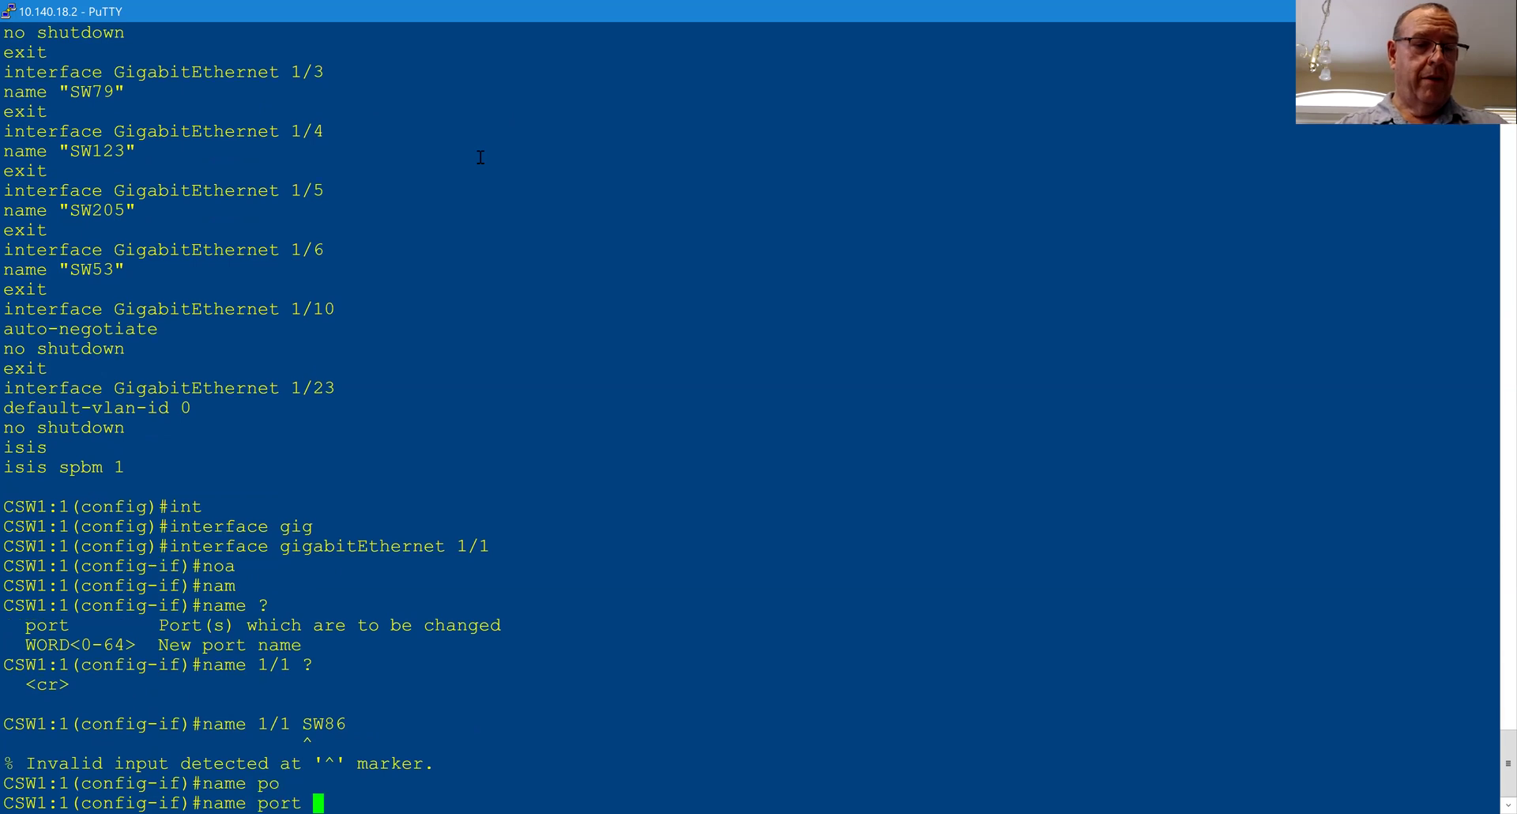
pyautogui.write('?')
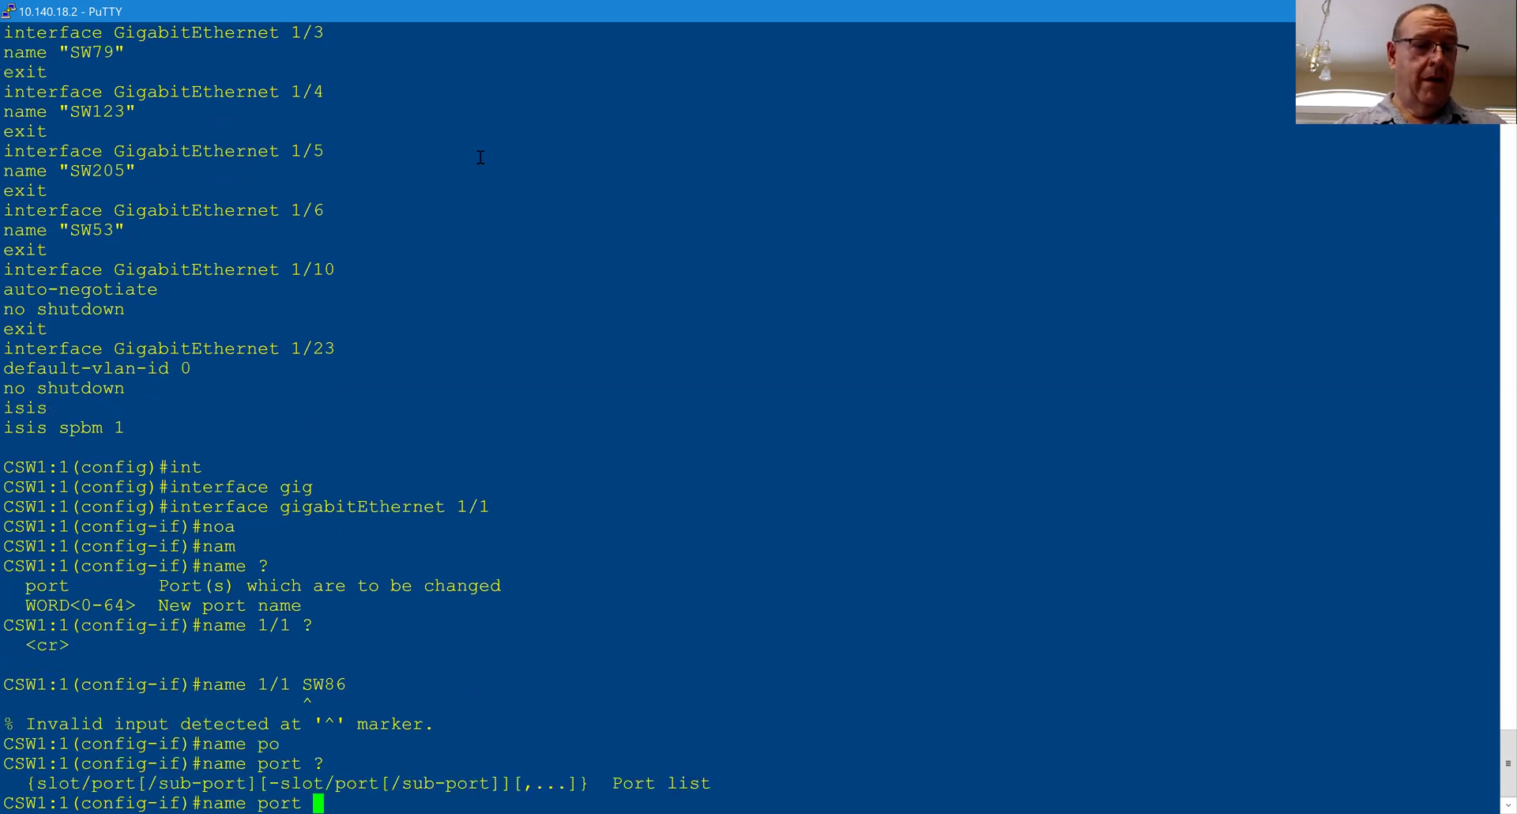
pyautogui.write('gig')
pyautogui.press('Tab')
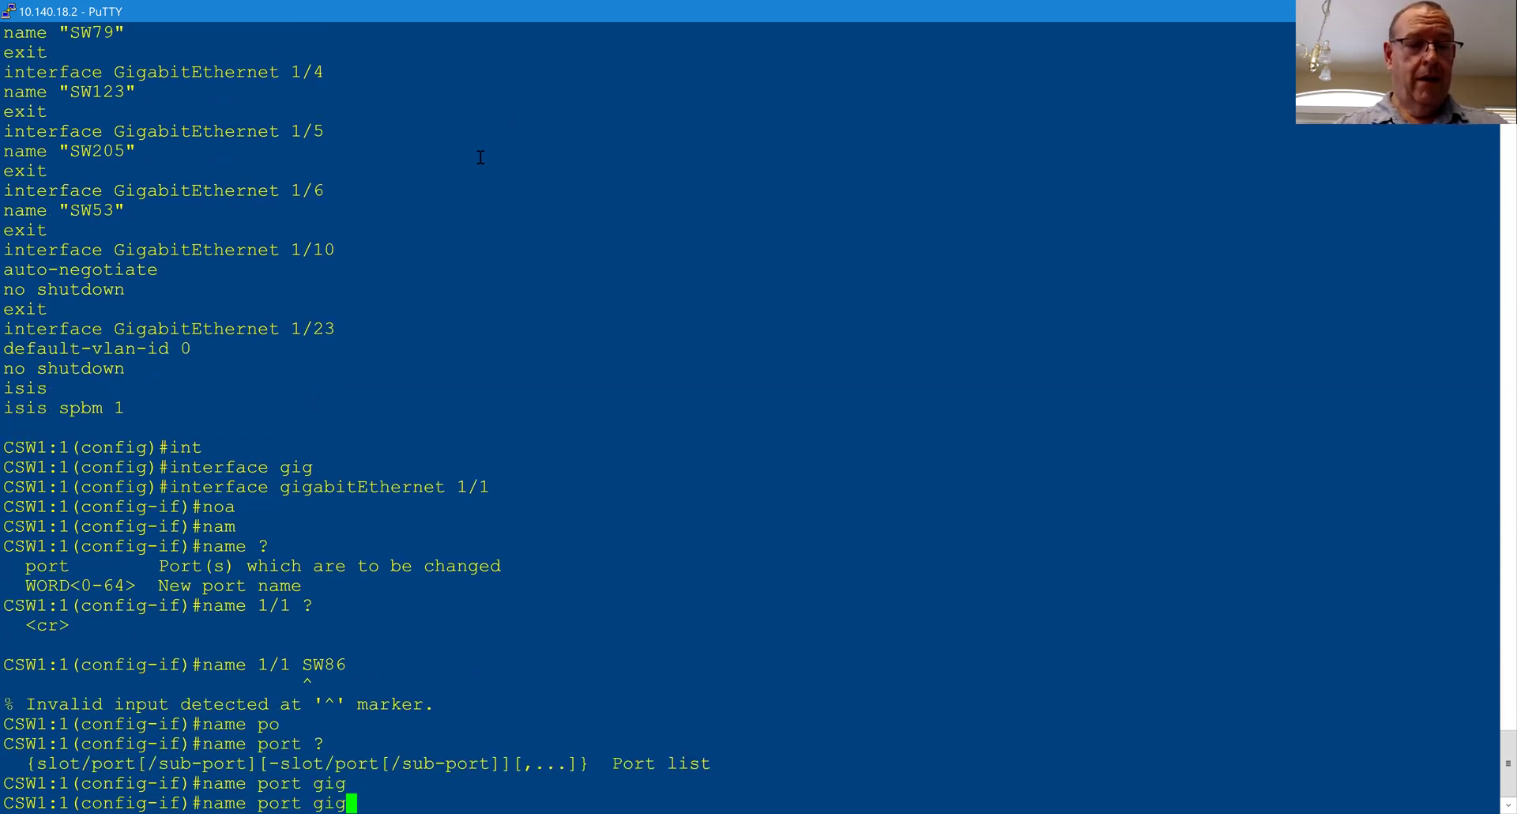
pyautogui.press('BackSpace')
pyautogui.press('BackSpace')
pyautogui.press('BackSpace')
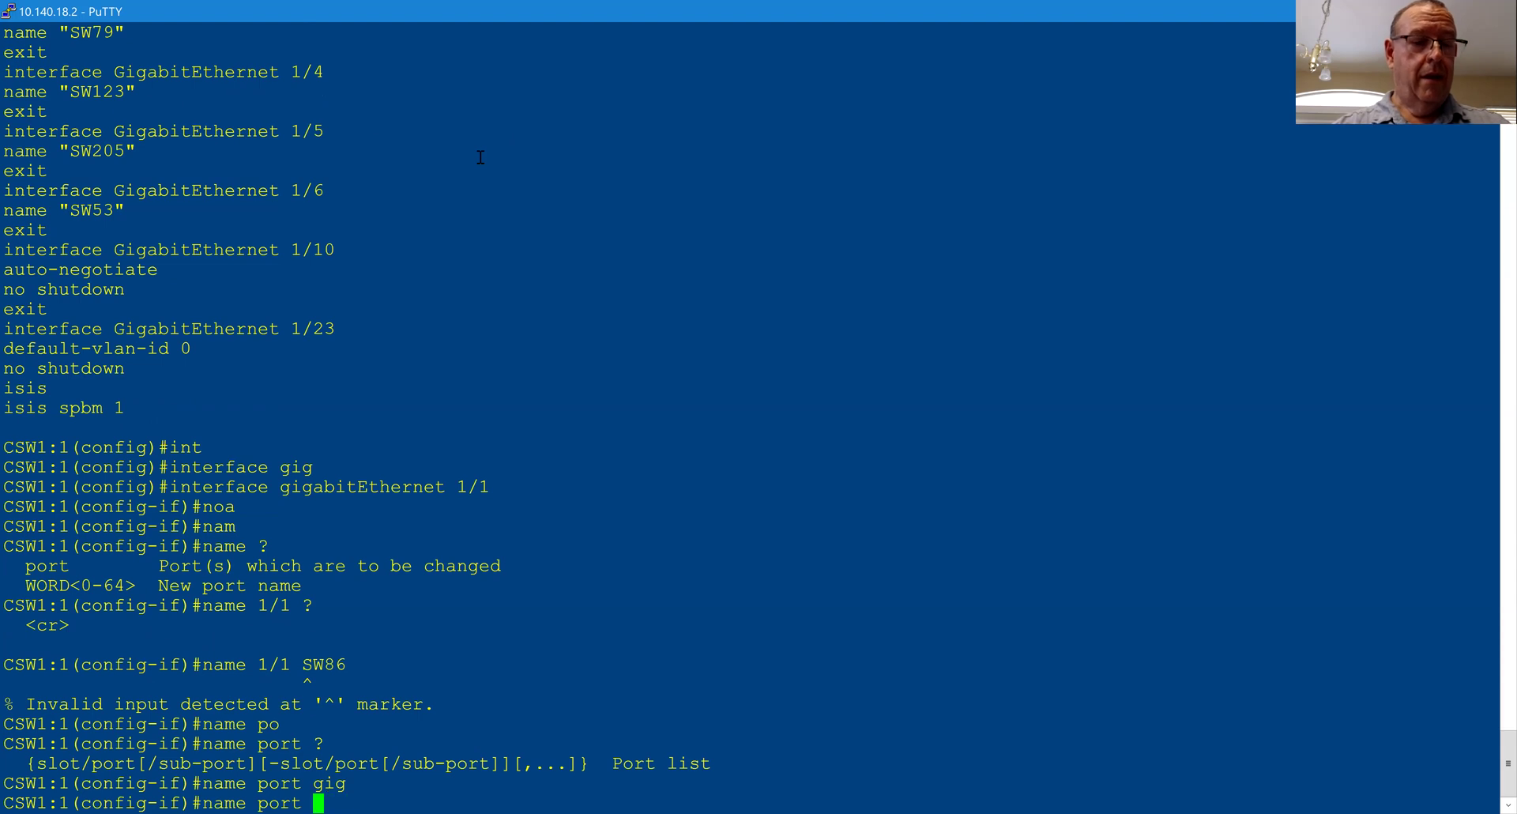
# - Check the help for name port 1/1, look up the port's configured name, and name port 1/1 SW82
pyautogui.write('1/1')
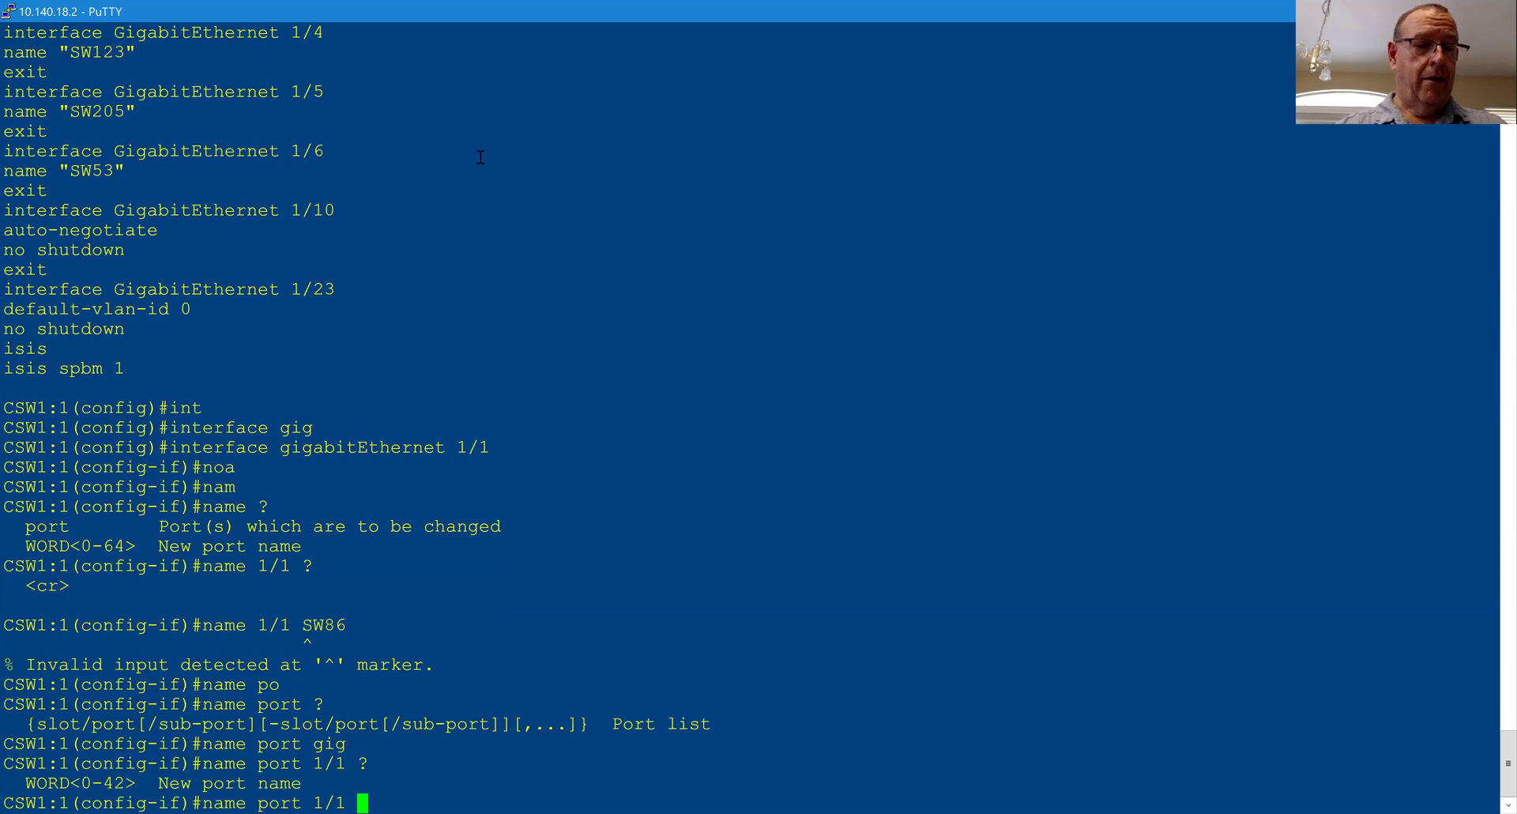
pyautogui.write('SW')
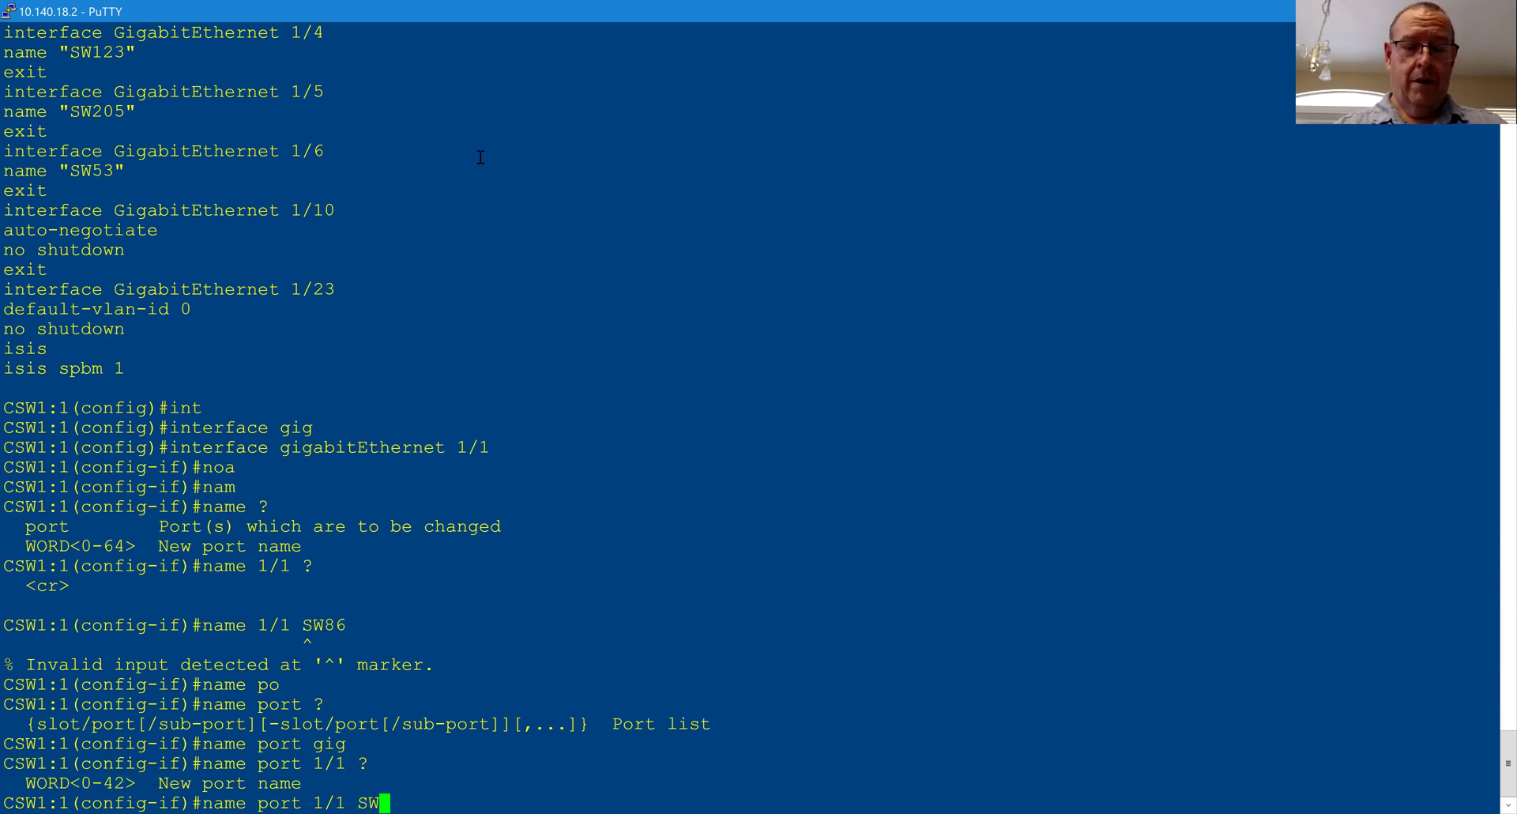
pyautogui.write('8')
pyautogui.scroll(10, 480, 157)
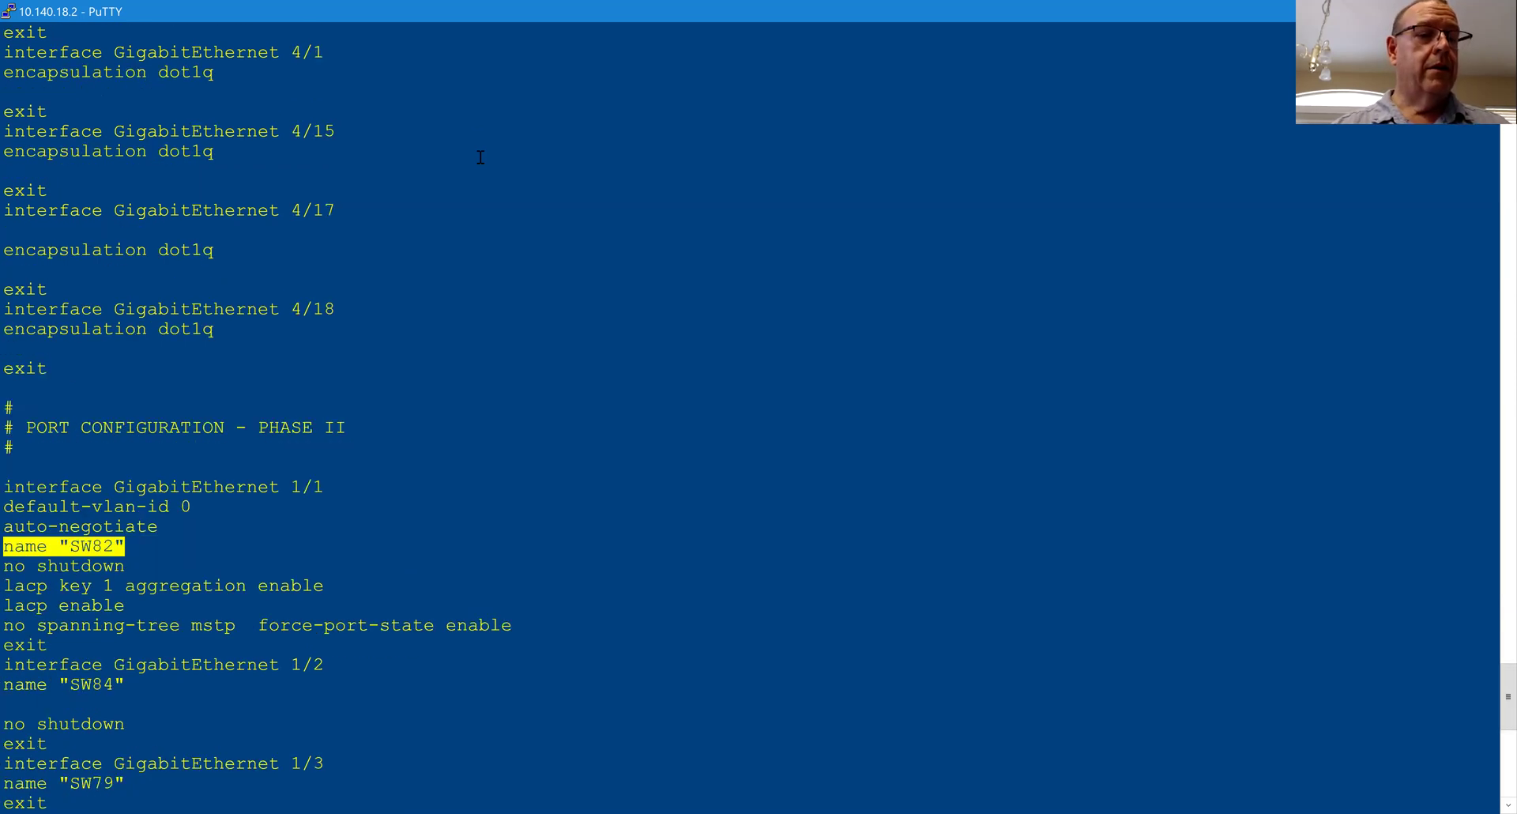
pyautogui.scroll(-10, 481, 158)
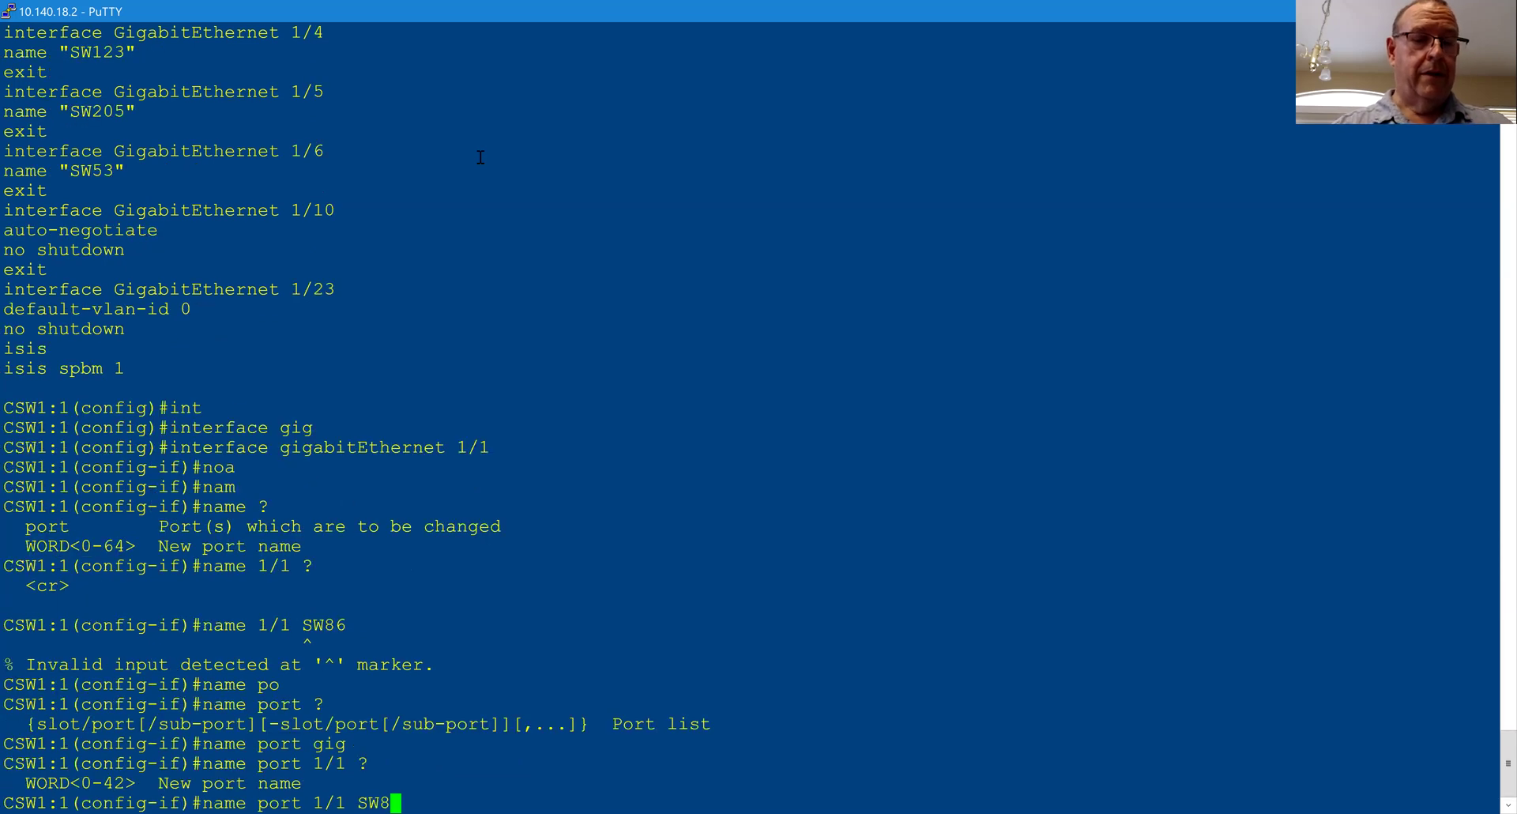
pyautogui.write('2')
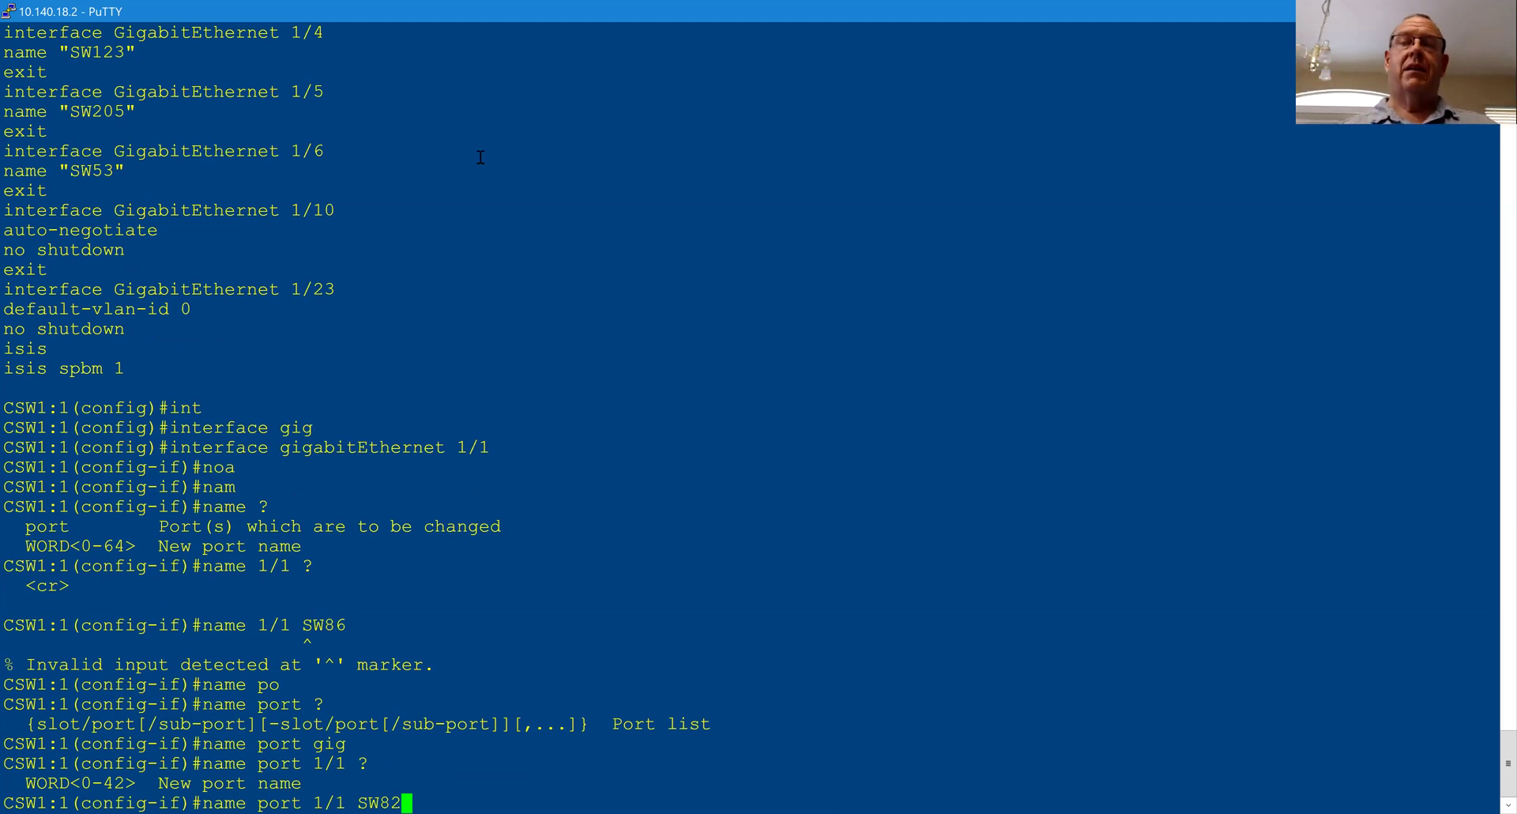
pyautogui.press('Return')
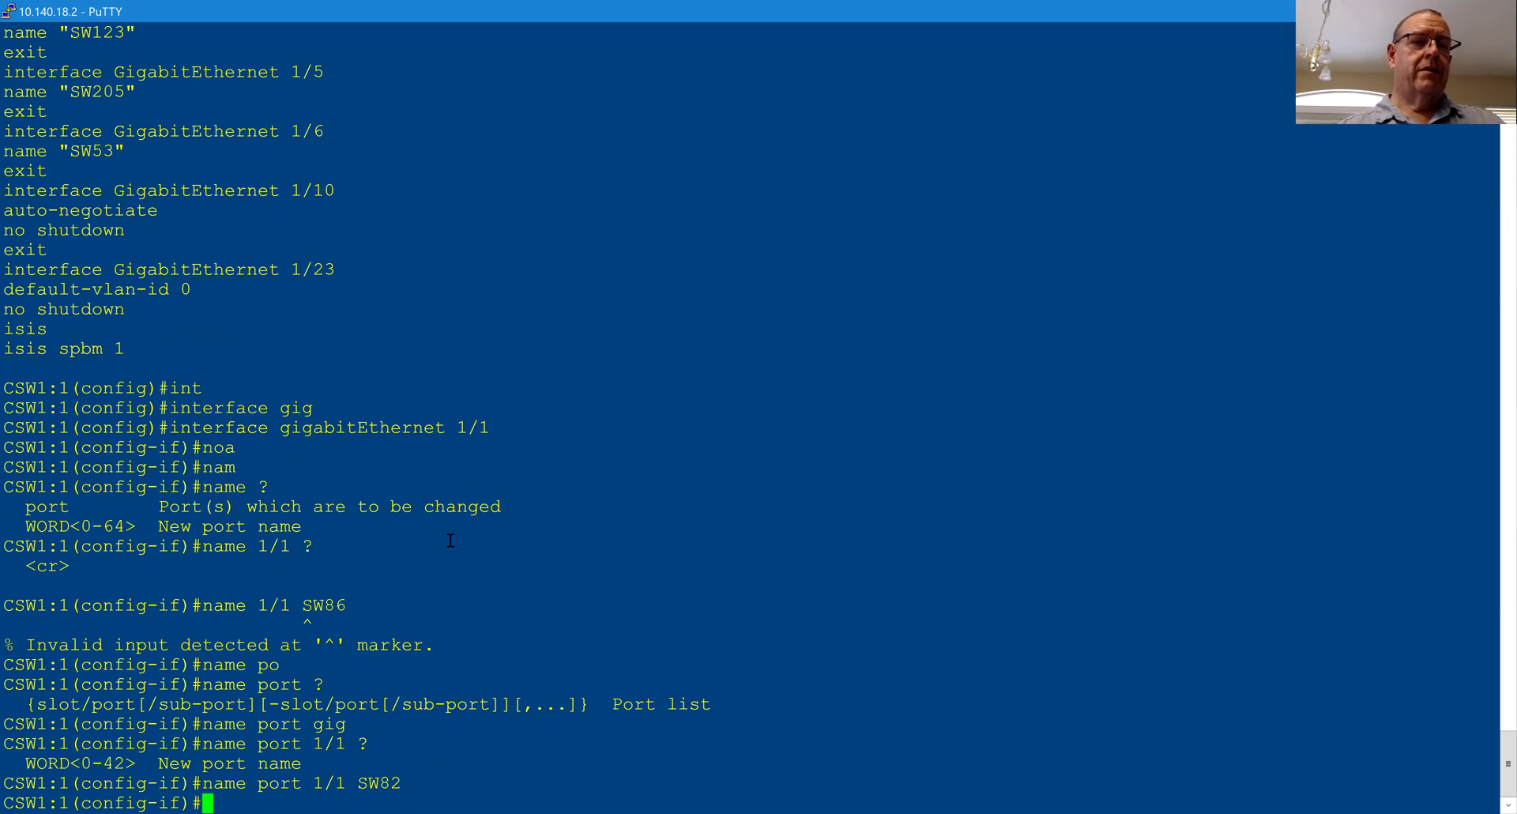
# - Look up the name of GigabitEthernet 1/2 in the configuration listing and highlight the entered interface gigabitEthernet 1/1 command
pyautogui.scroll(7, 450, 541)
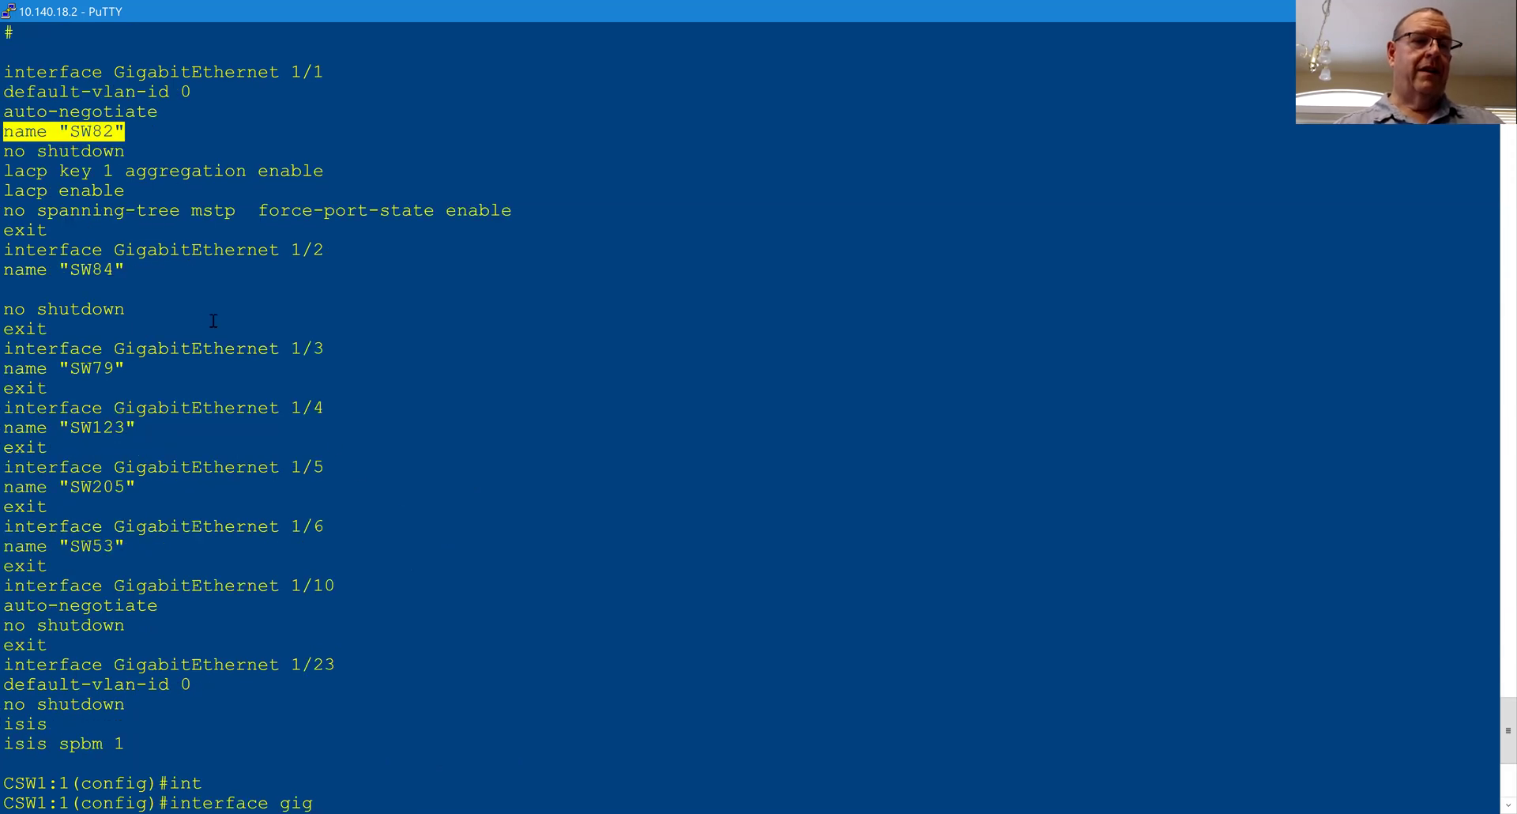
pyautogui.doubleClick(95, 272)
pyautogui.scroll(-7, 255, 287)
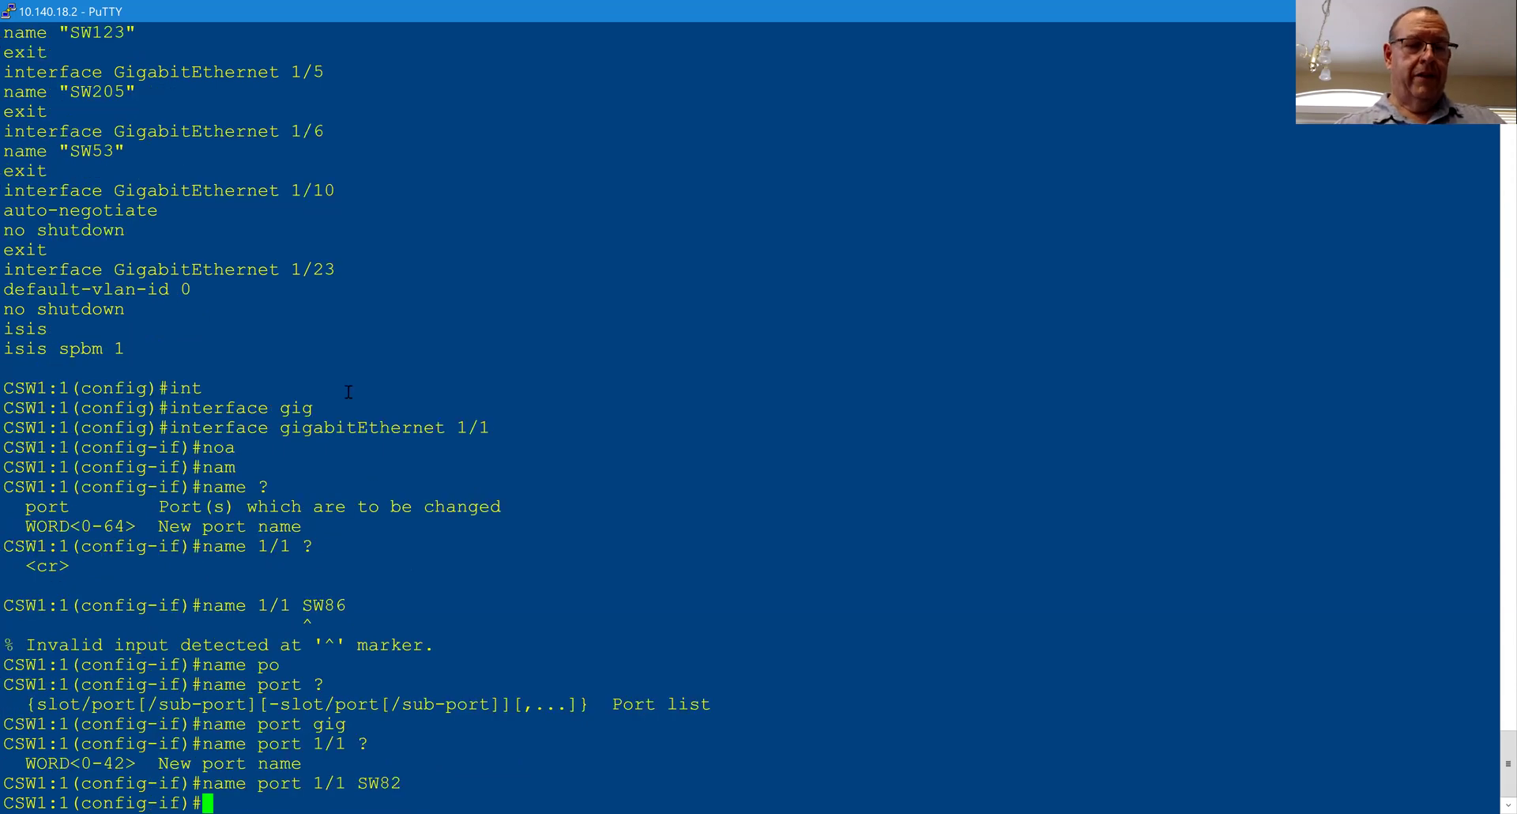
pyautogui.doubleClick(253, 428)
pyautogui.moveTo(253, 427); pyautogui.dragTo(466, 427)
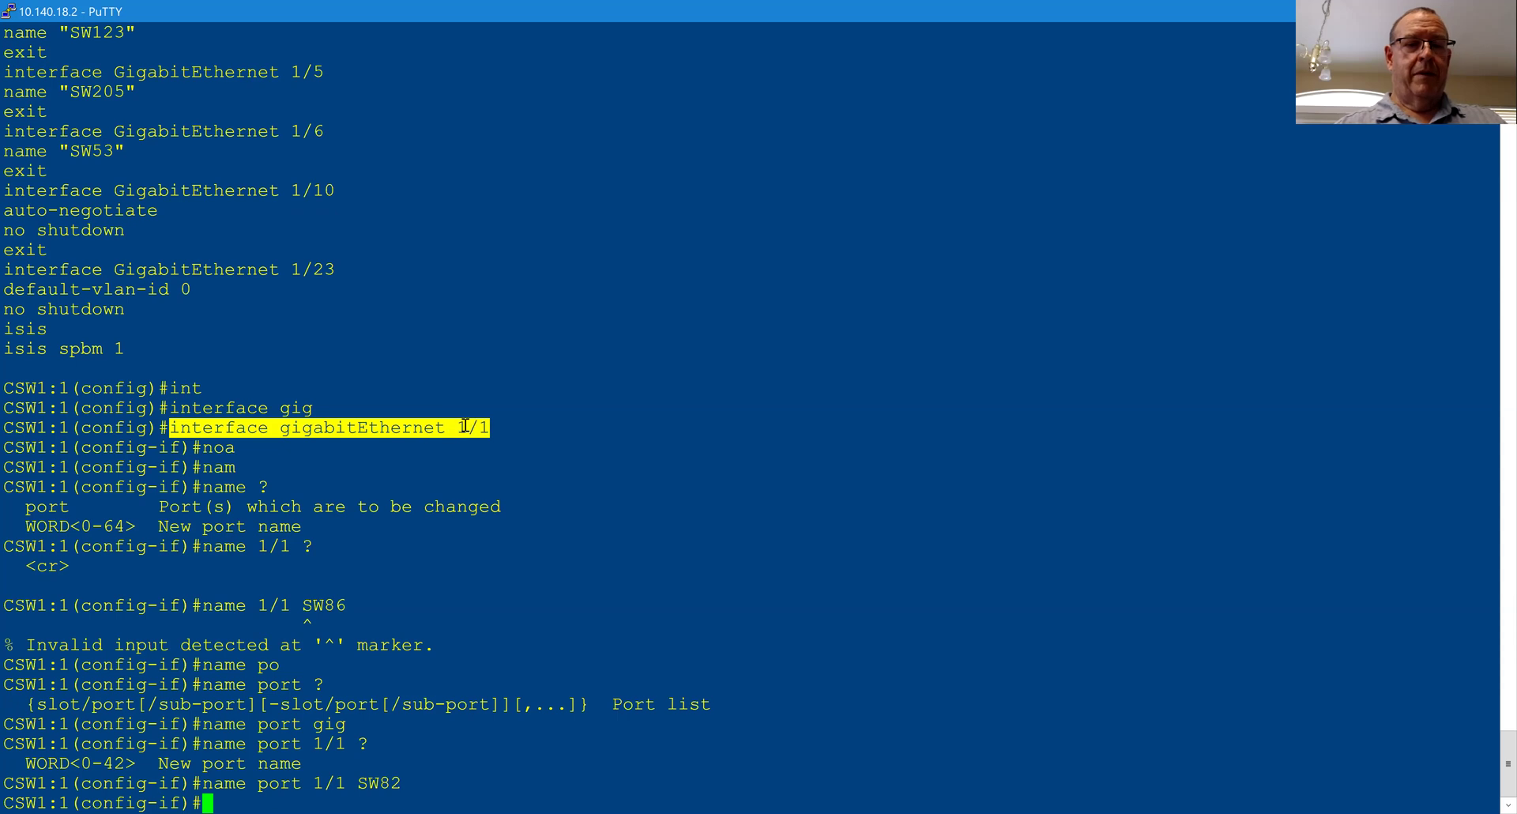
pyautogui.click(575, 445)
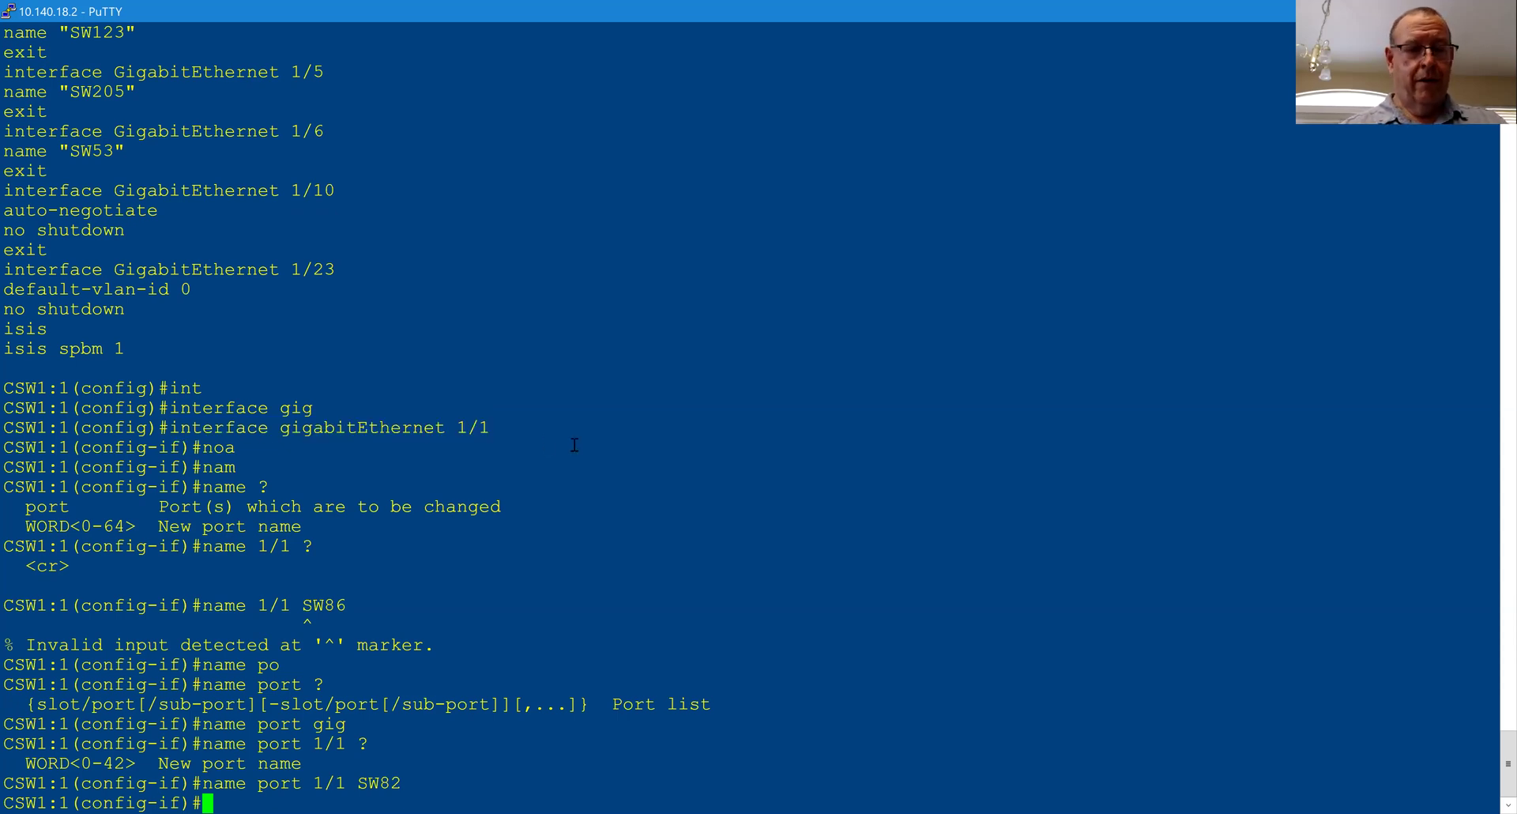
# - Recall the previous naming command, change its port to 1/2, and erase the old name
pyautogui.press('Up')
pyautogui.press('Left')
pyautogui.press('Left')
pyautogui.press('Left')
pyautogui.press('Left')
pyautogui.press('Left')
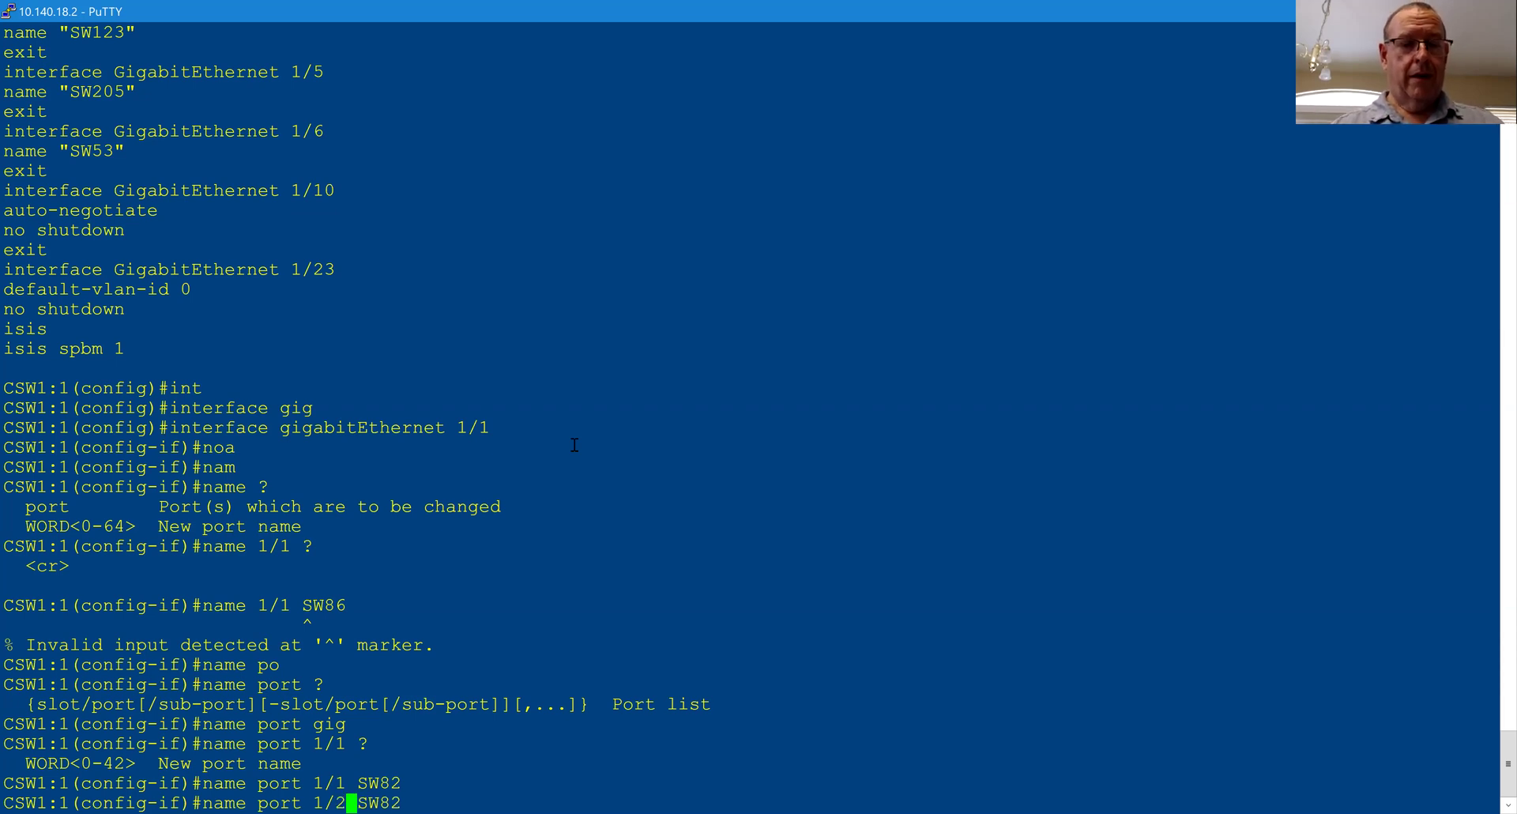
pyautogui.press('BackSpace')
pyautogui.write('2')
pyautogui.press('Right')
pyautogui.press('Right')
pyautogui.press('Right')
pyautogui.press('Right')
pyautogui.press('Right')
pyautogui.press('BackSpace')
pyautogui.press('BackSpace')
pyautogui.press('BackSpace')
pyautogui.press('BackSpace')
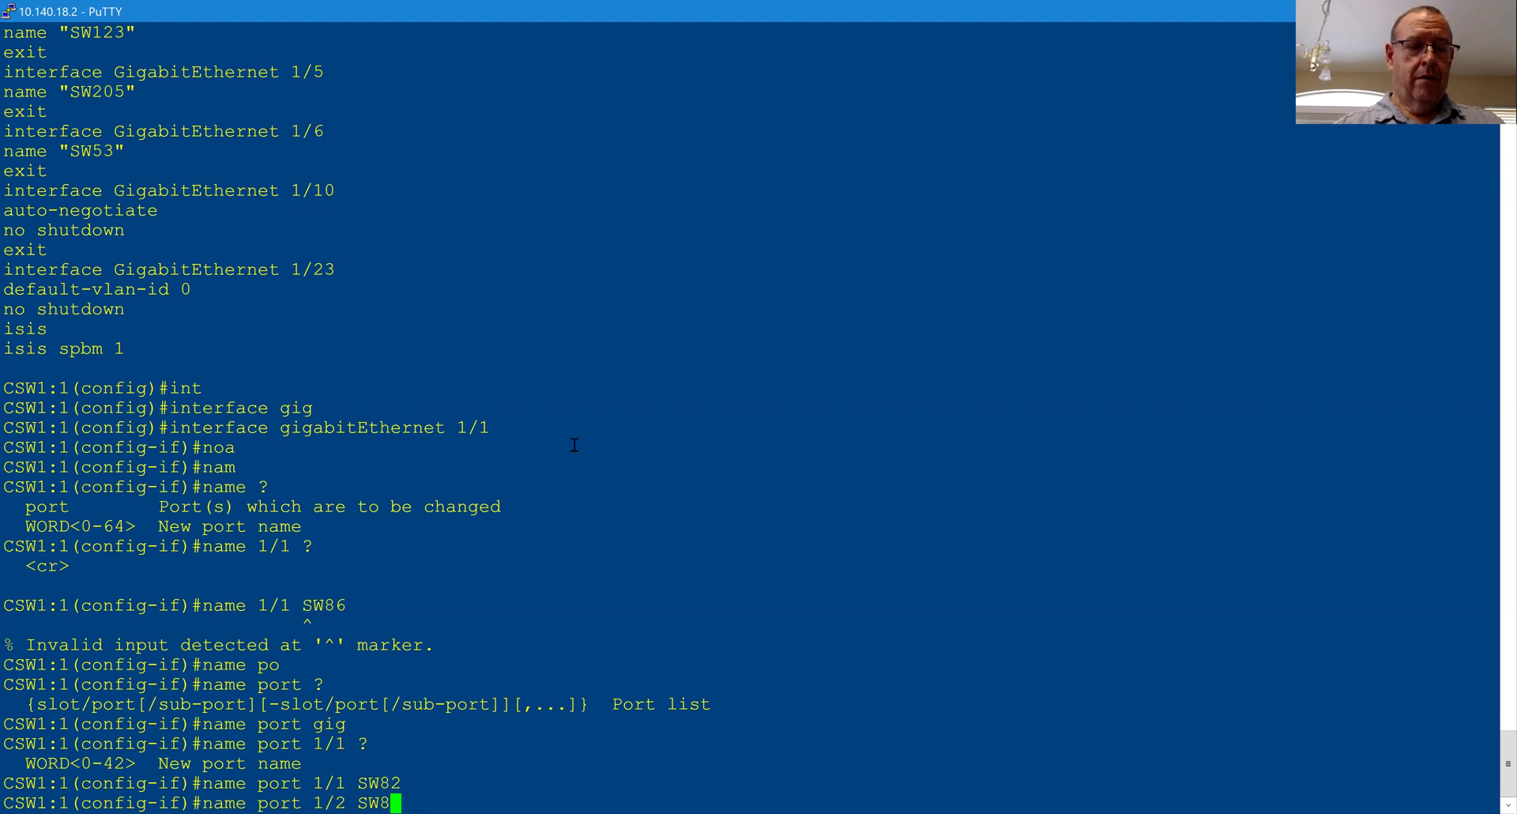
pyautogui.rightClick(584, 462)
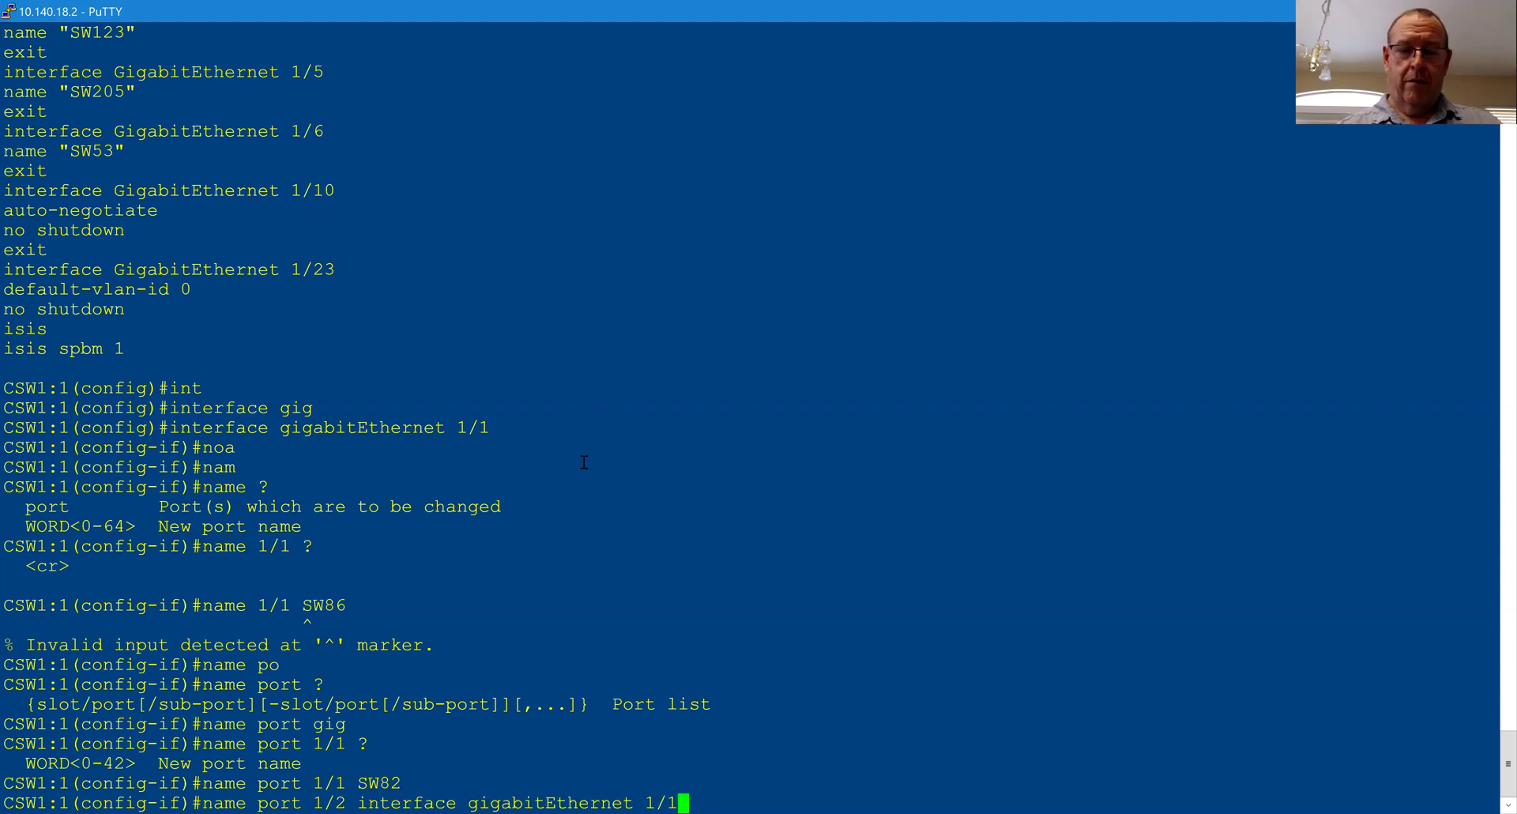
pyautogui.press('BackSpace')
pyautogui.press('BackSpace')
pyautogui.press('BackSpace')
pyautogui.press('BackSpace')
pyautogui.press('BackSpace')
pyautogui.press('BackSpace')
pyautogui.press('BackSpace')
pyautogui.press('BackSpace')
pyautogui.press('BackSpace')
pyautogui.press('BackSpace')
pyautogui.press('BackSpace')
pyautogui.press('BackSpace')
pyautogui.press('BackSpace')
pyautogui.press('BackSpace')
pyautogui.press('BackSpace')
pyautogui.press('BackSpace')
pyautogui.press('BackSpace')
pyautogui.press('BackSpace')
pyautogui.press('BackSpace')
pyautogui.press('BackSpace')
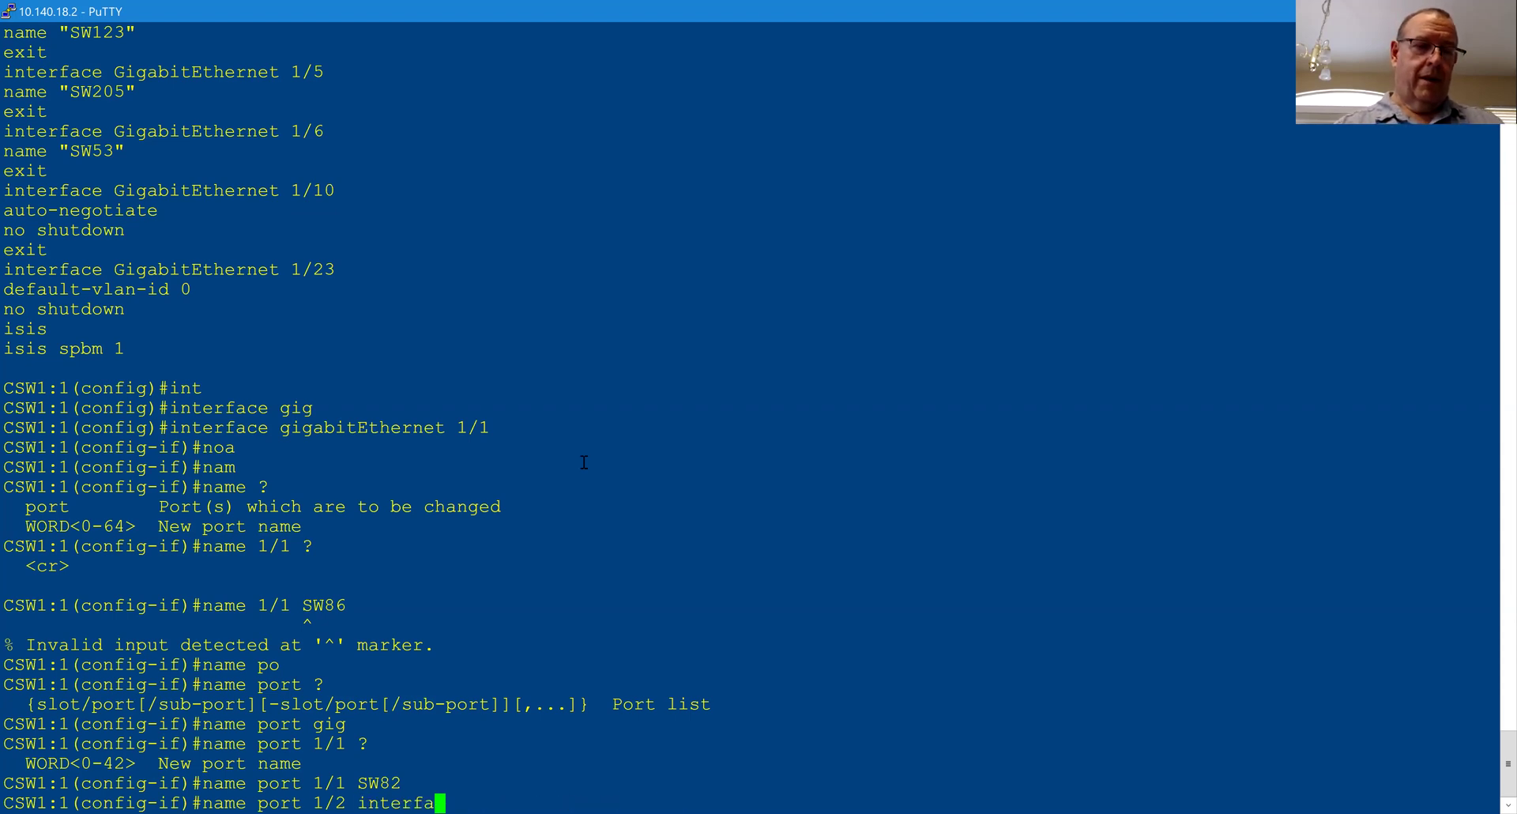
pyautogui.press('BackSpace')
pyautogui.press('BackSpace')
pyautogui.press('BackSpace')
pyautogui.press('BackSpace')
pyautogui.press('BackSpace')
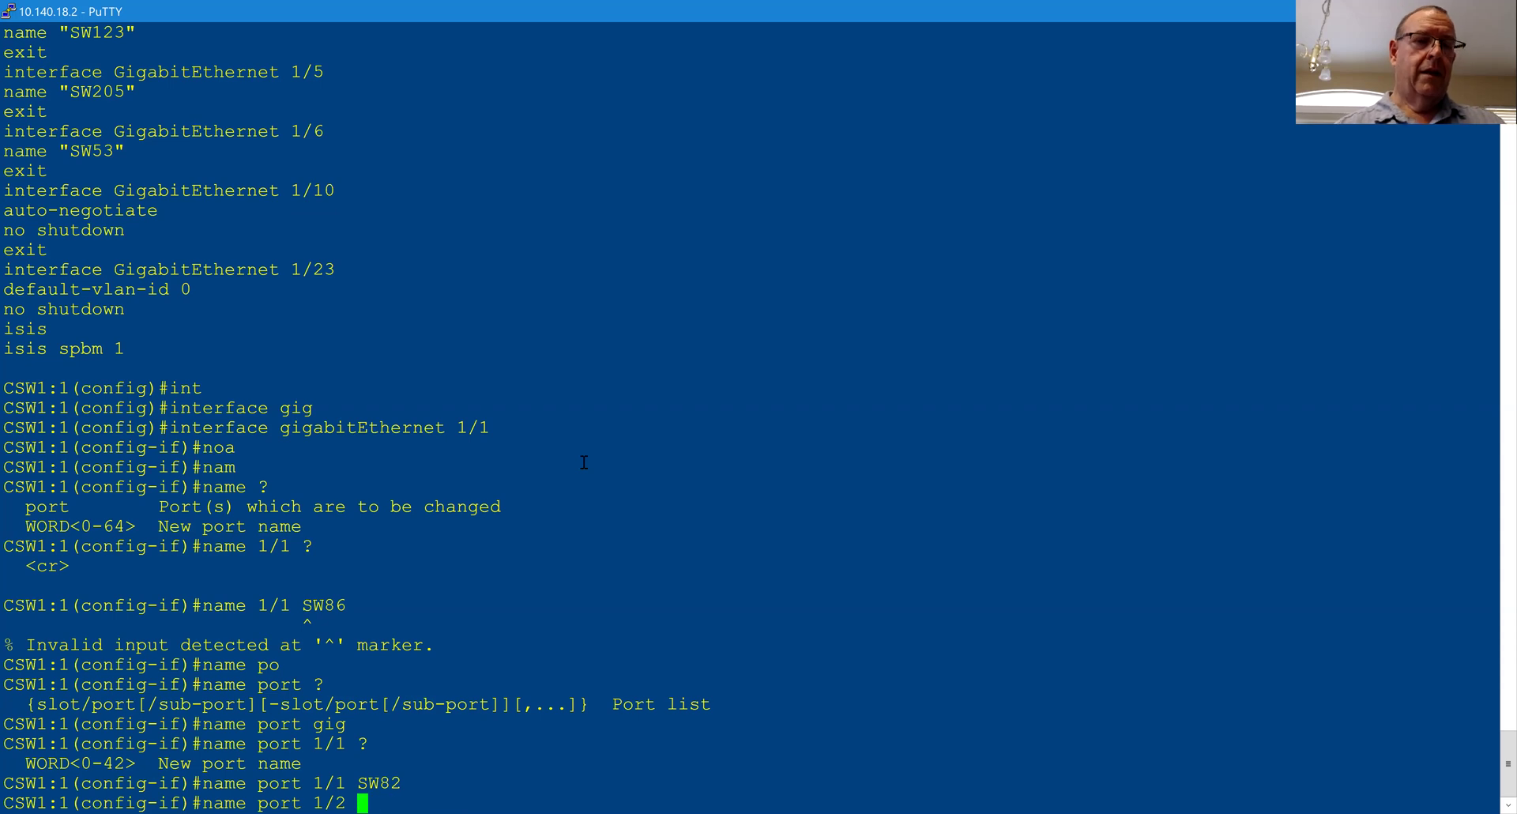
# - Copy "SW84" from the GigabitEthernet 1/2 entry in the configuration listing and apply it as the name of port 1/2
pyautogui.scroll(7, 543, 464)
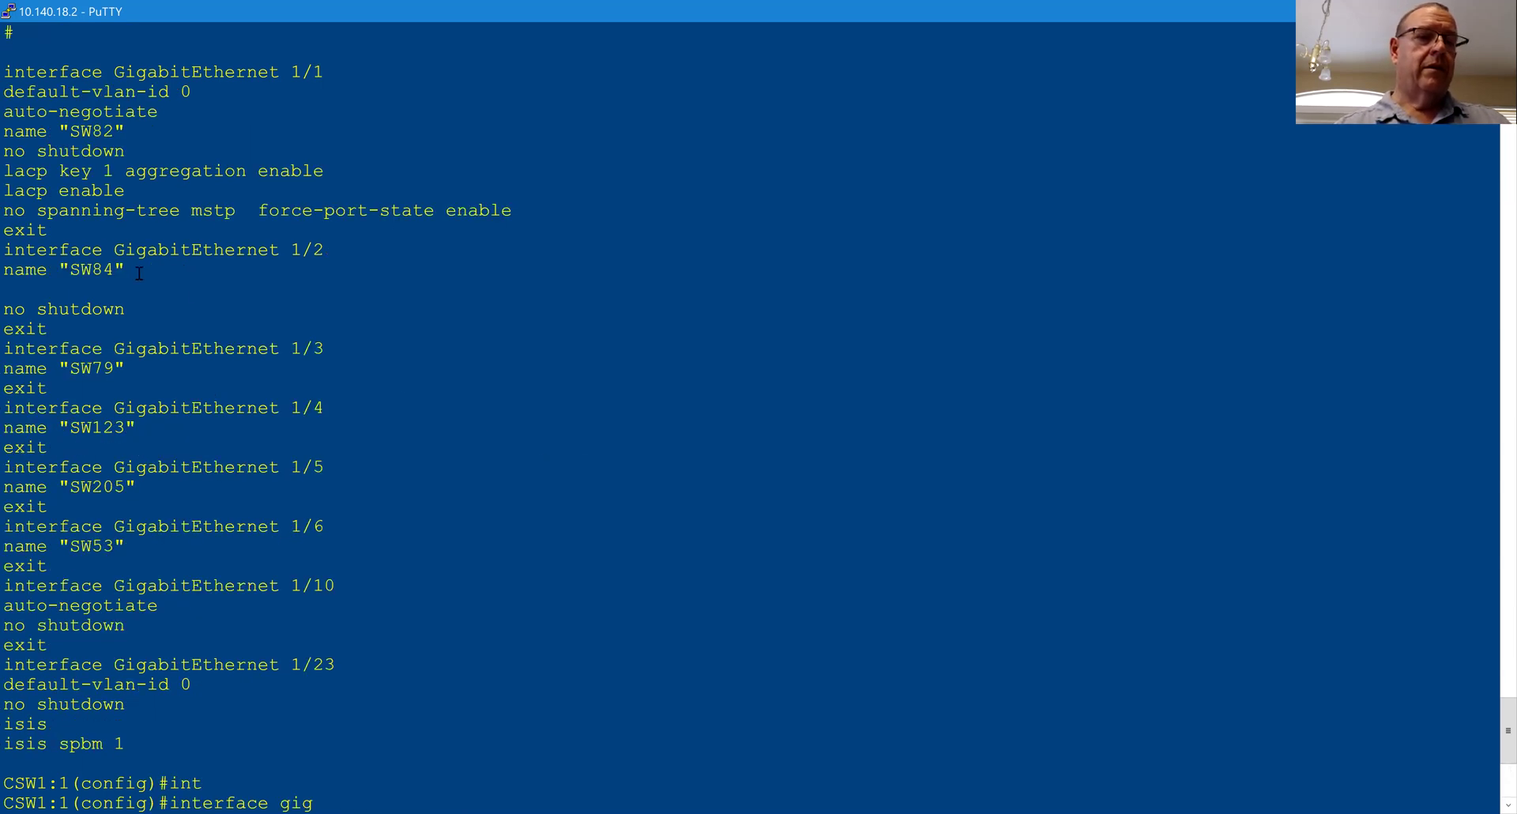
pyautogui.moveTo(57, 270); pyautogui.dragTo(126, 269)
pyautogui.scroll(-7, 421, 334)
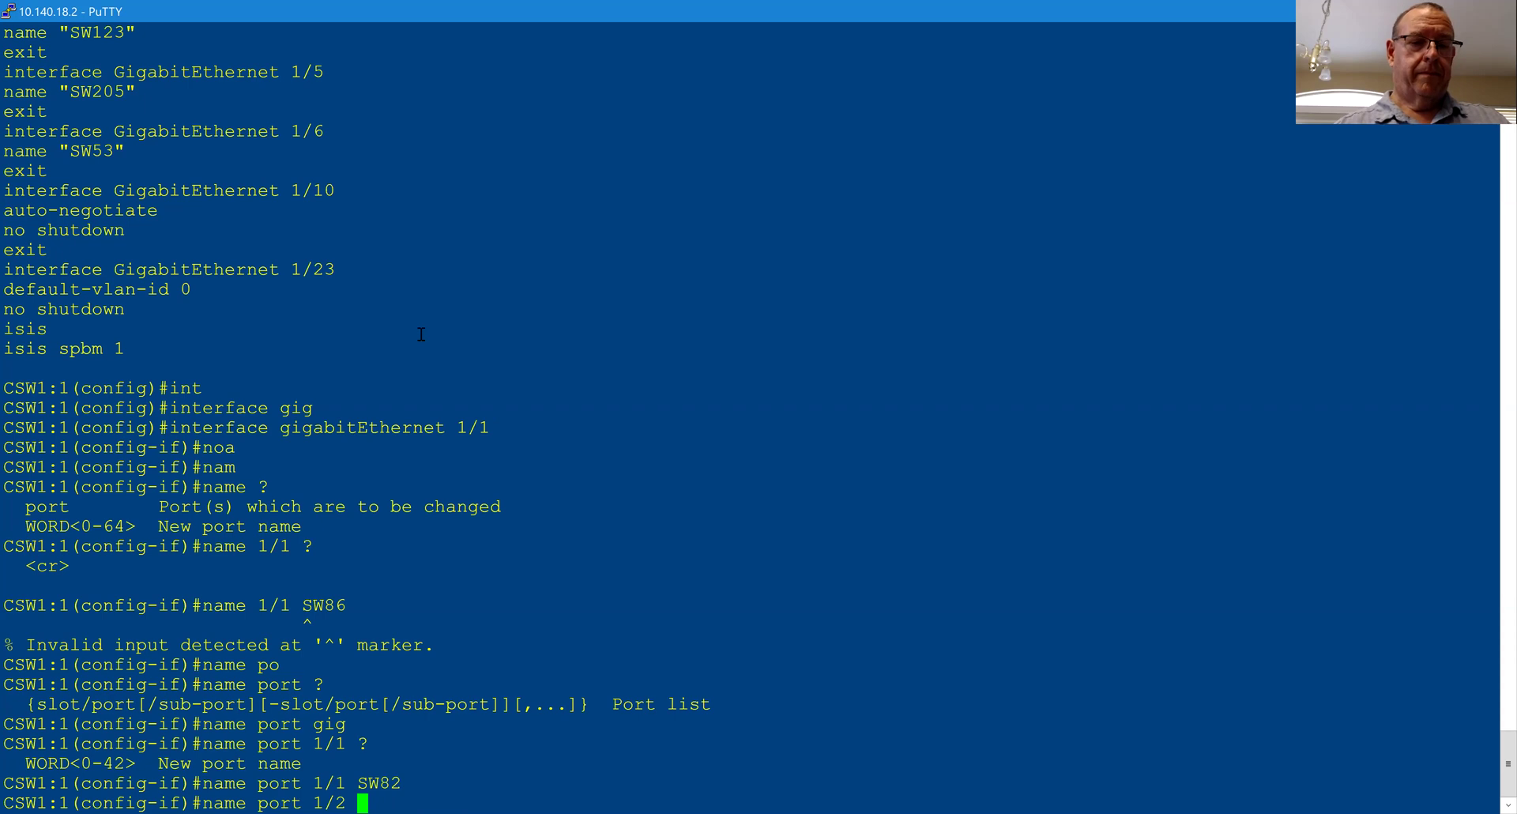
pyautogui.rightClick(421, 335)
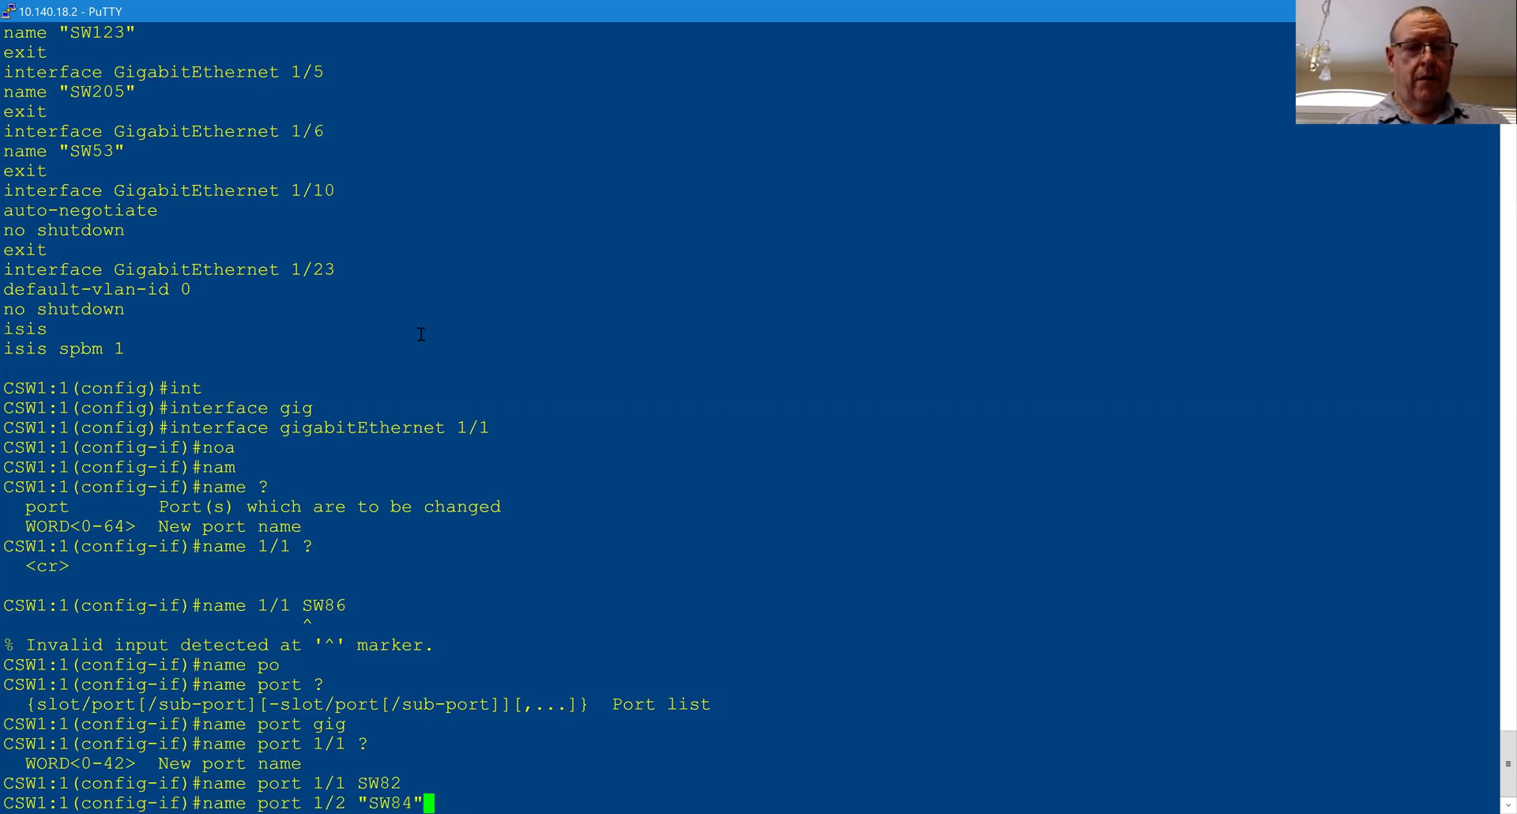
pyautogui.press('Return')
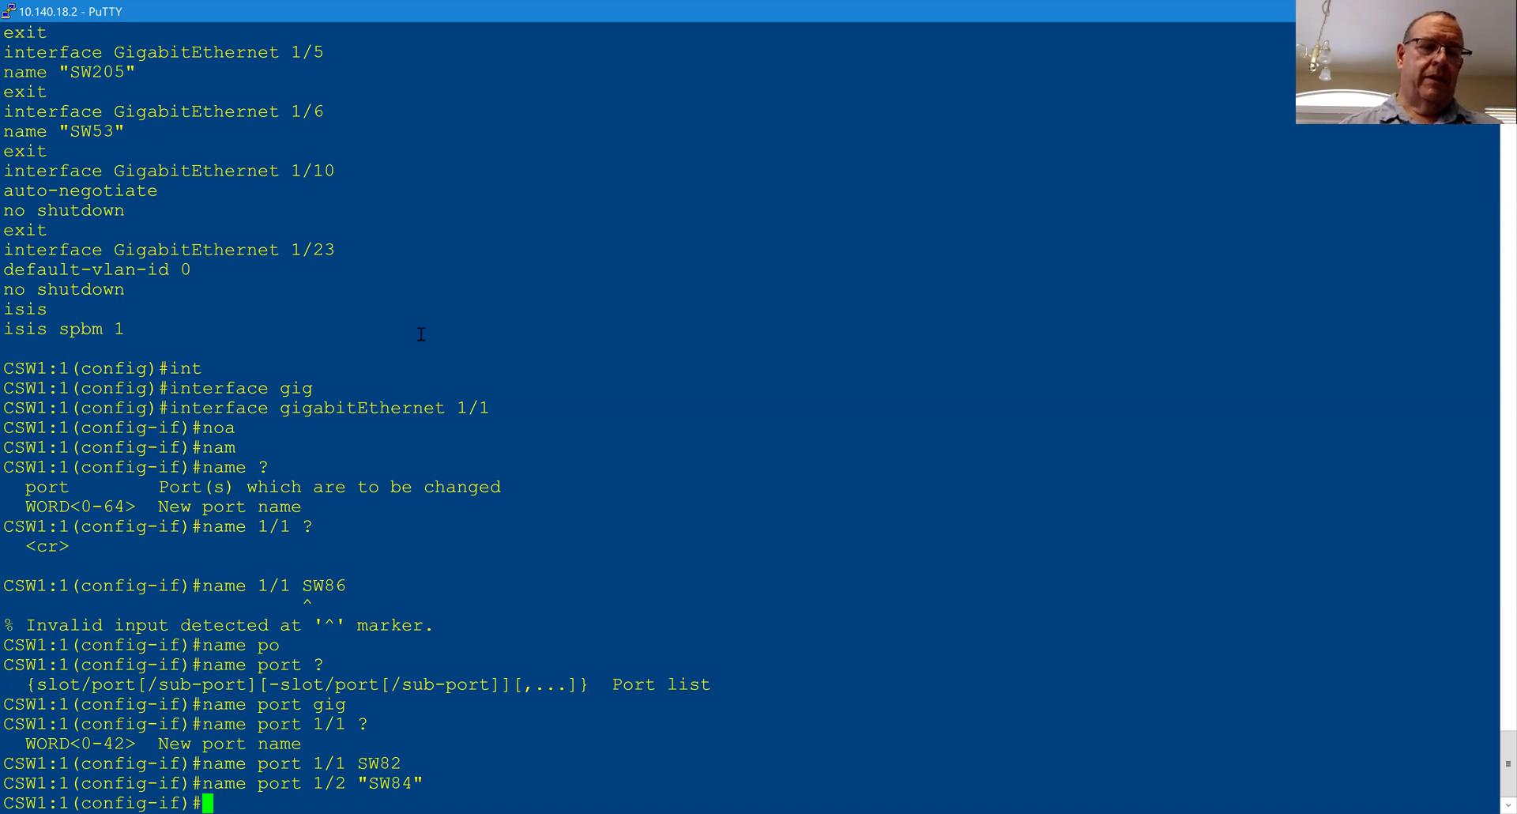
# - Review the GigabitEthernet port entries in the configuration listing
pyautogui.scroll(7, 421, 334)
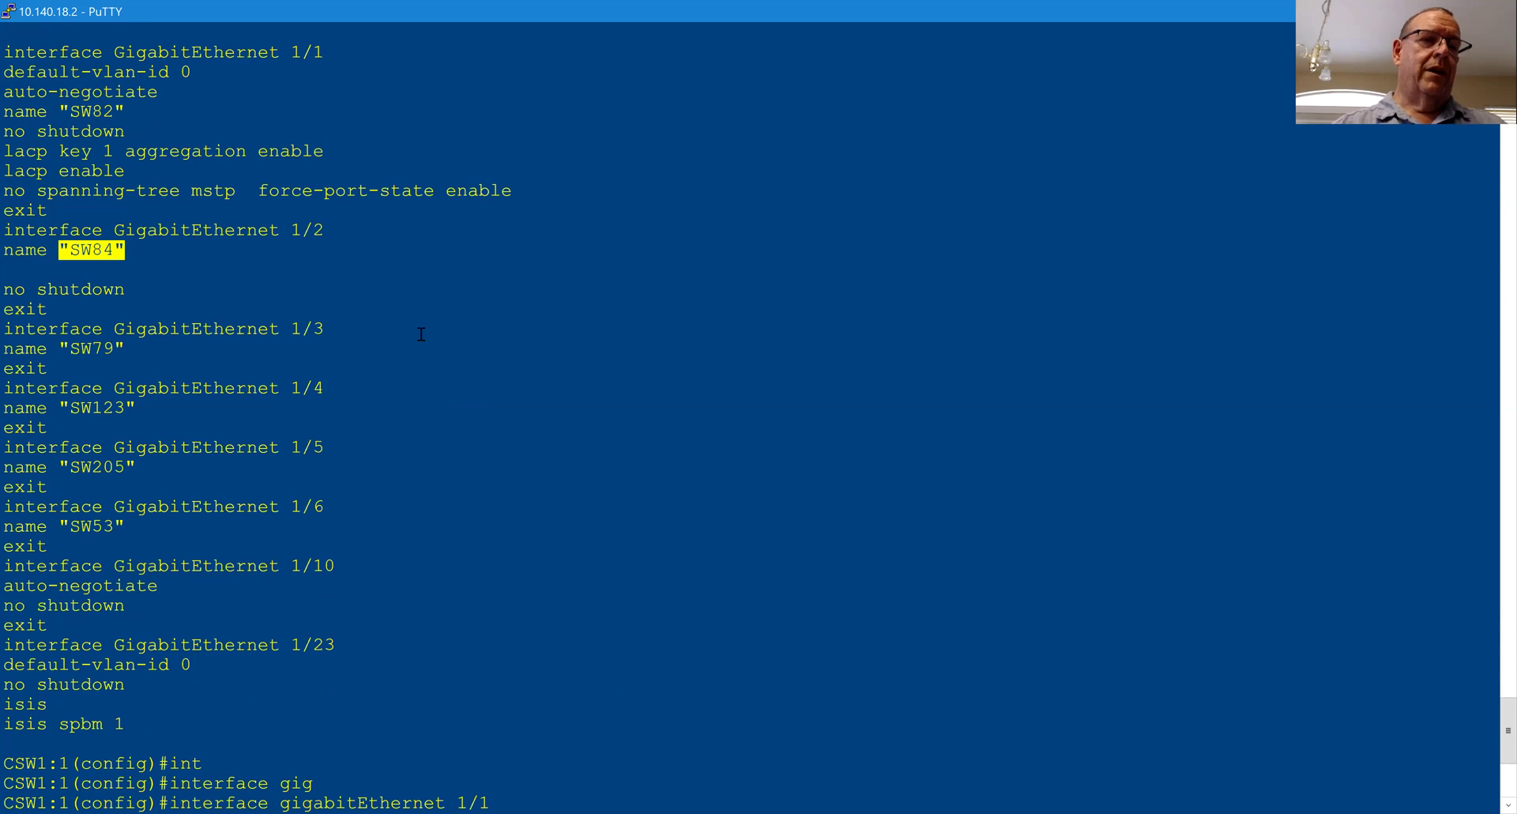
pyautogui.rightClick(504, 379)
pyautogui.press('Return')
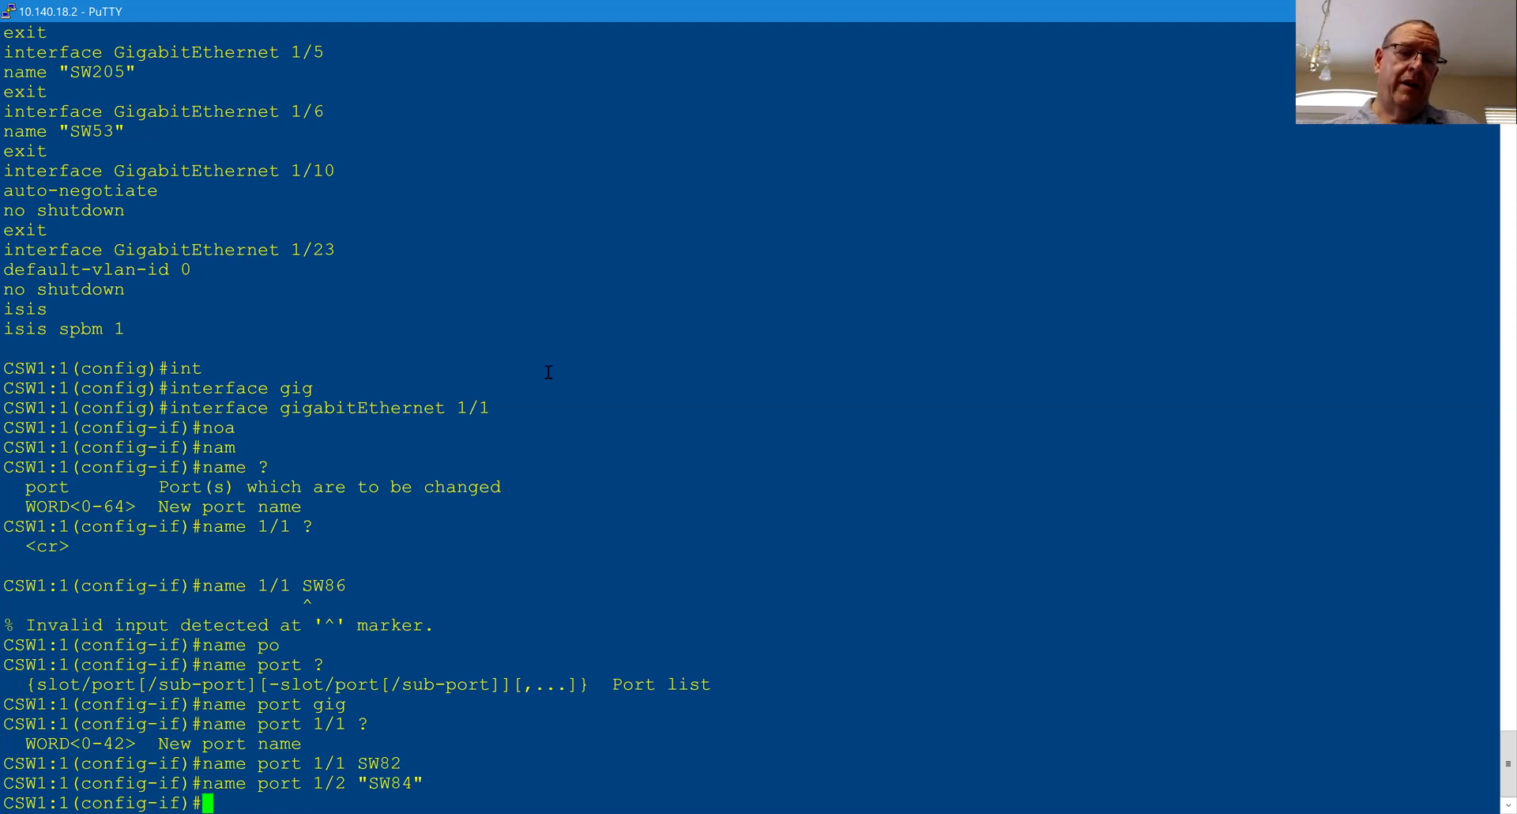
pyautogui.scroll(13, 548, 371)
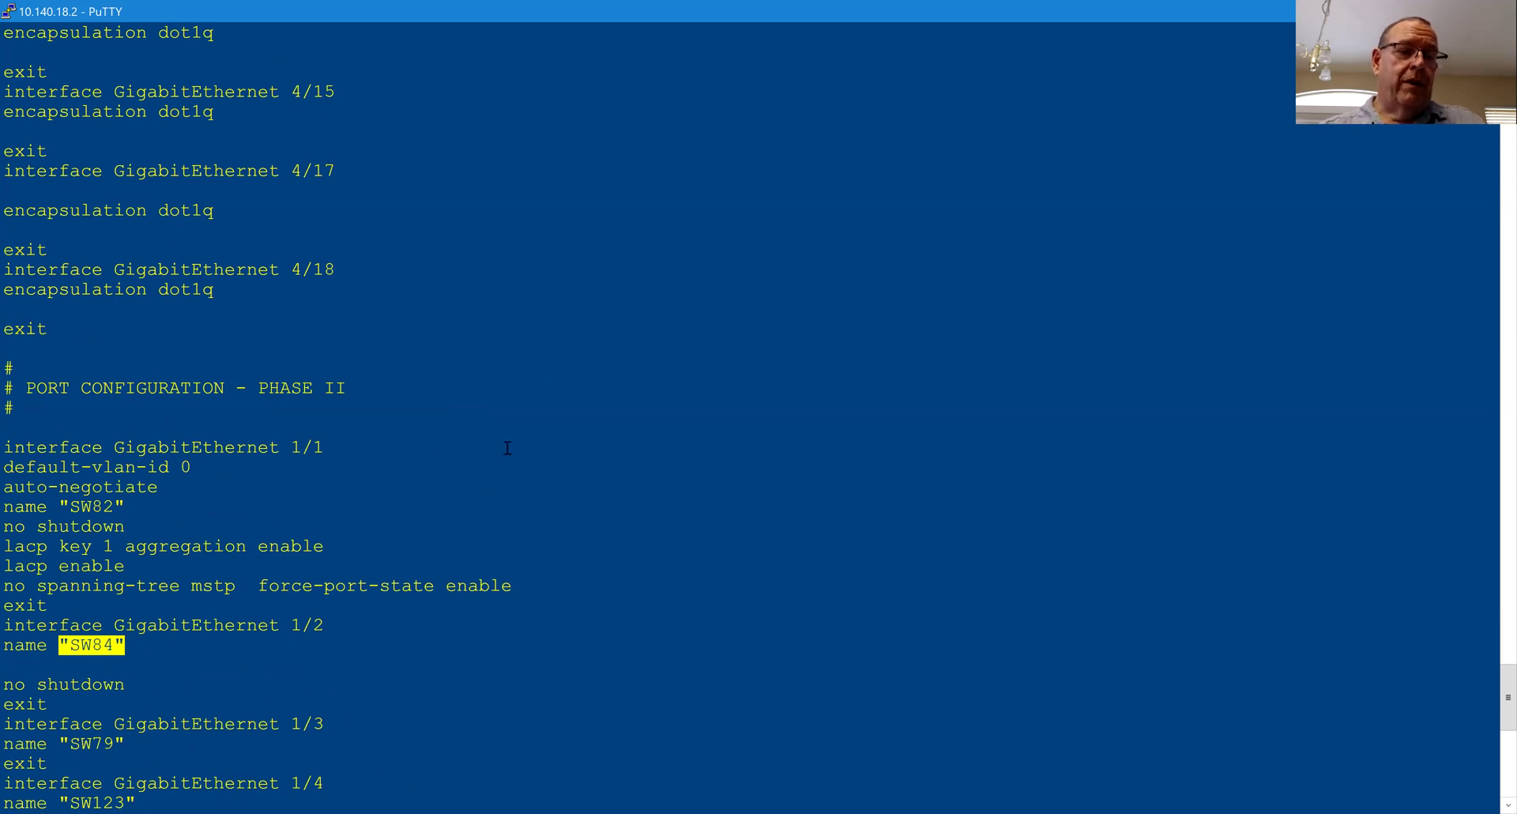
pyautogui.scroll(-13, 508, 448)
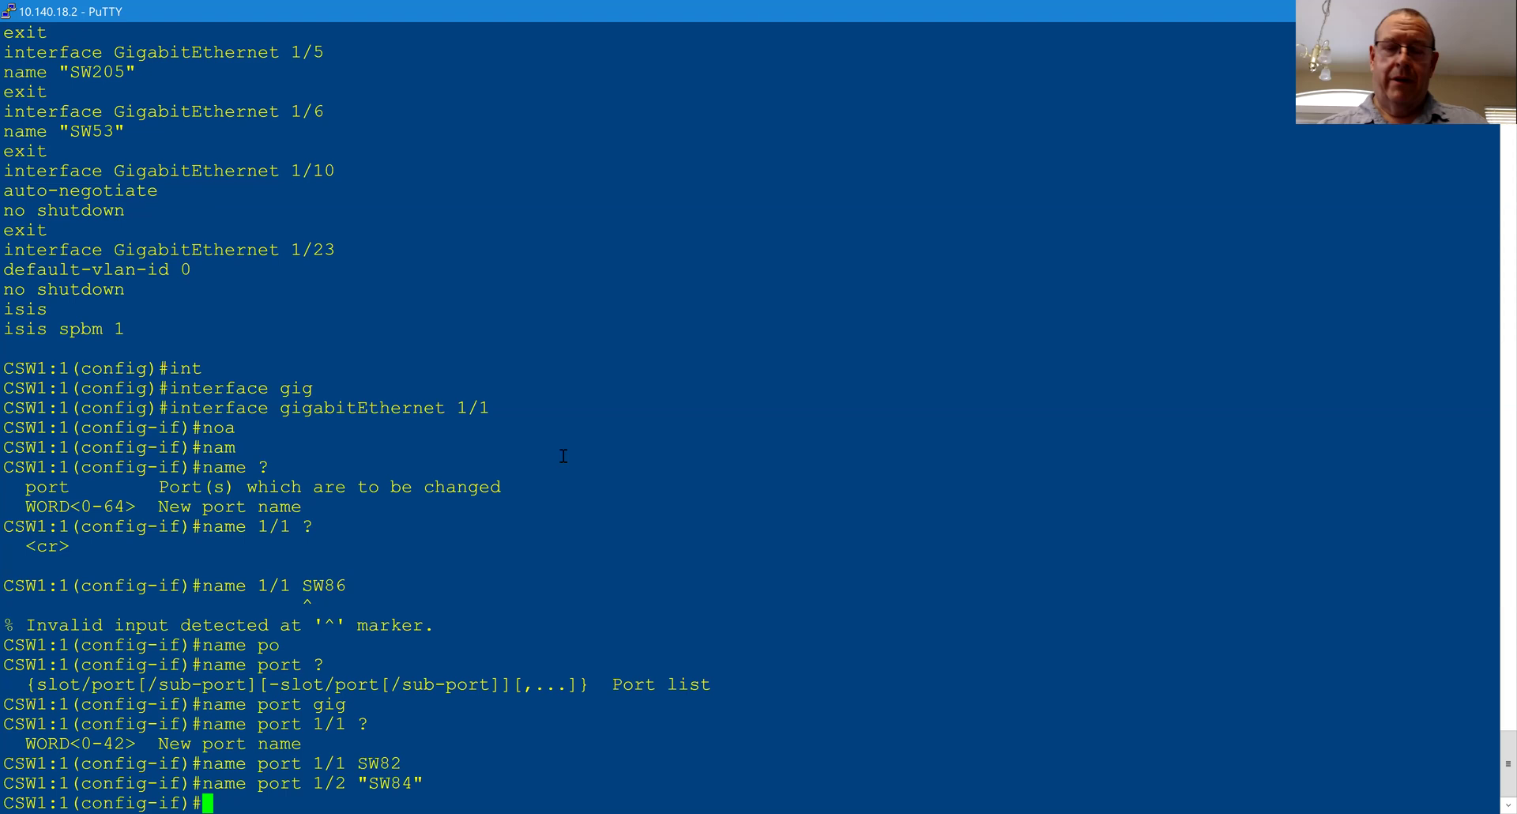
# - Start a vlan members add command, looking up the options of vlan members and the argument that add expects
pyautogui.write('vlan mem')
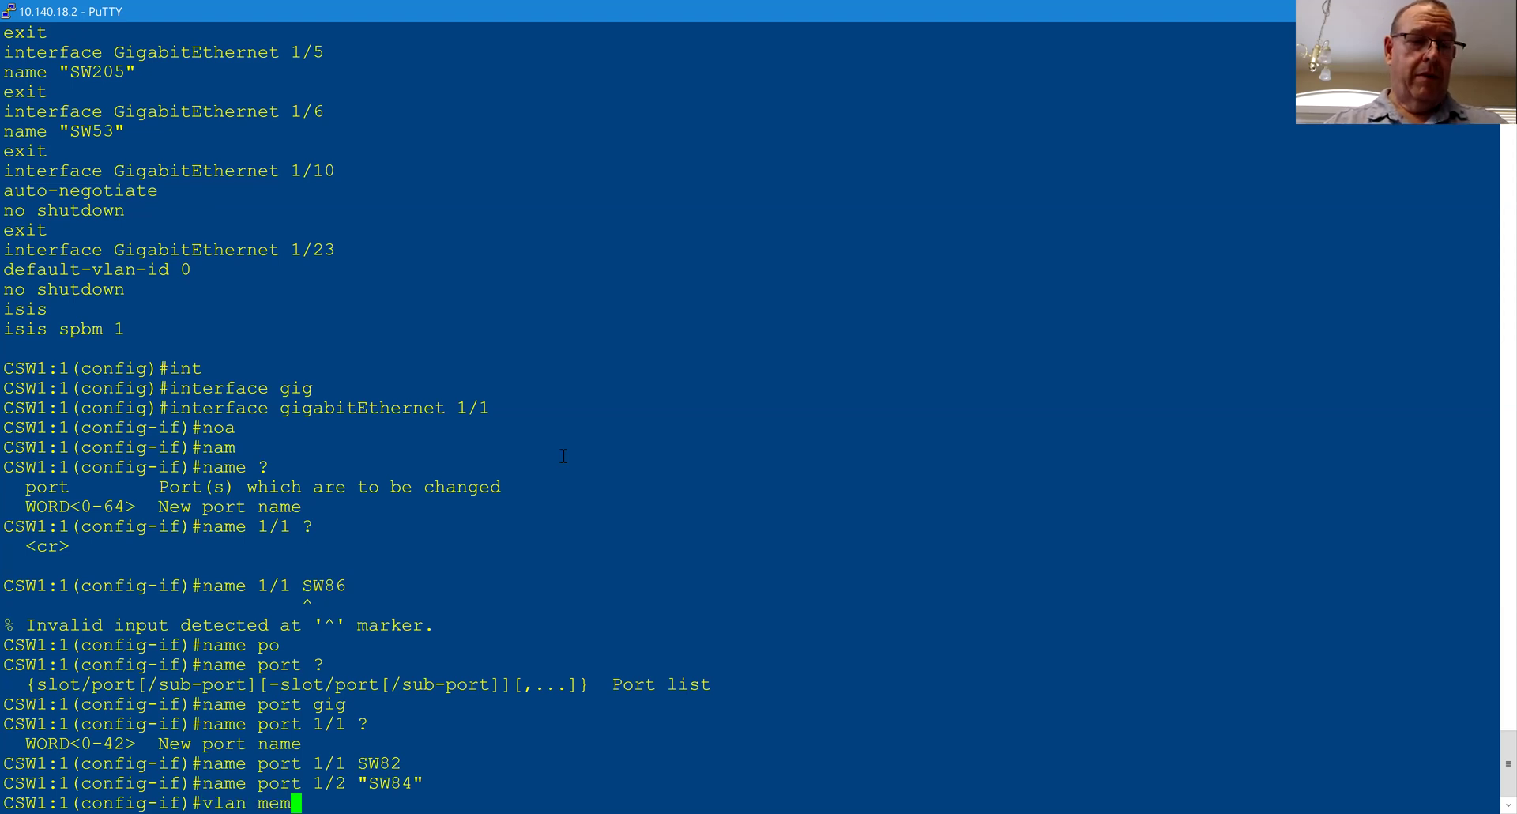
pyautogui.press('Tab')
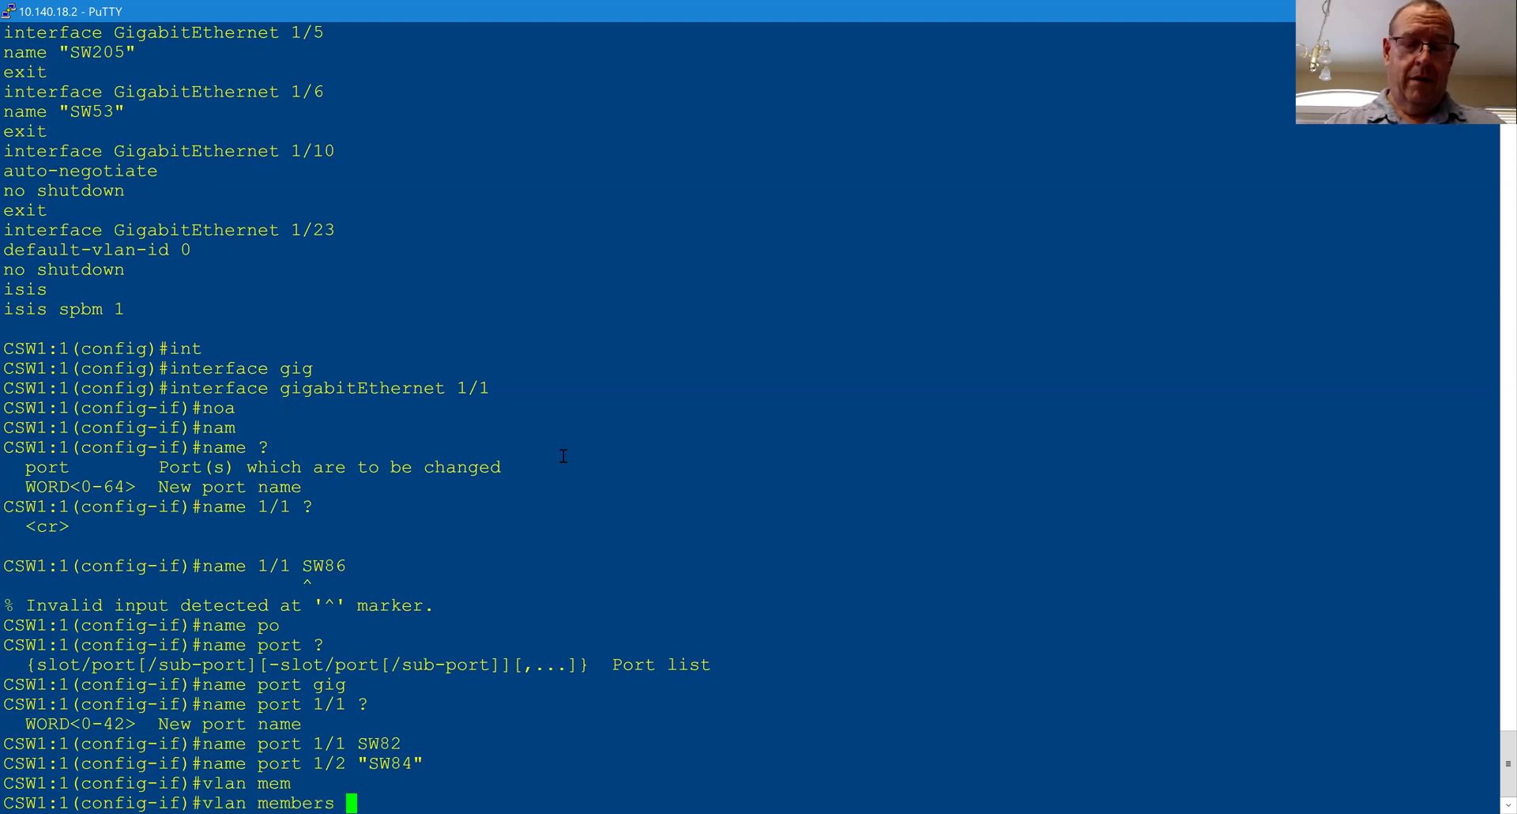
pyautogui.write('?')
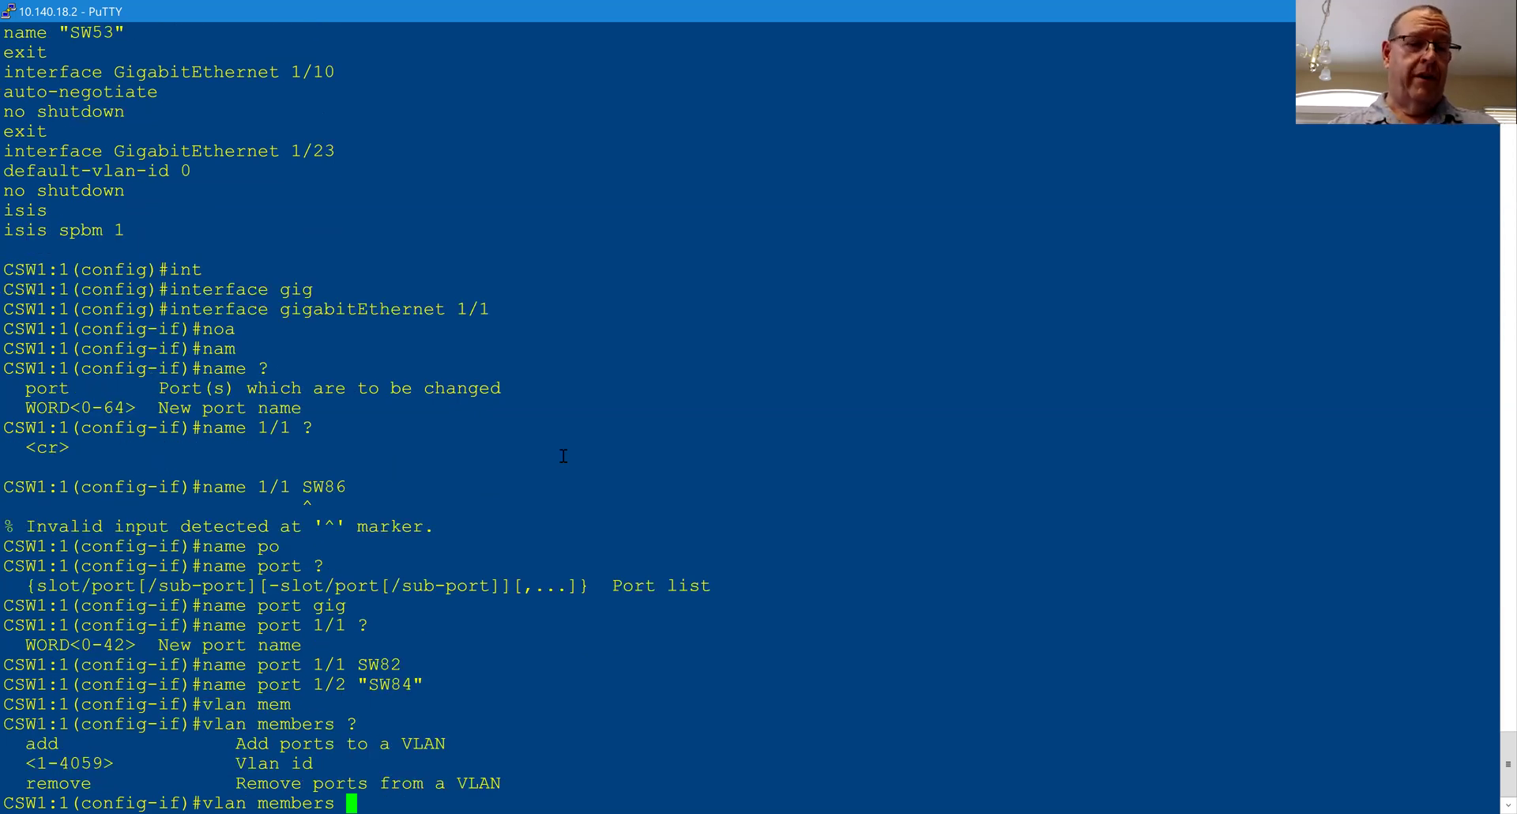
pyautogui.write('add')
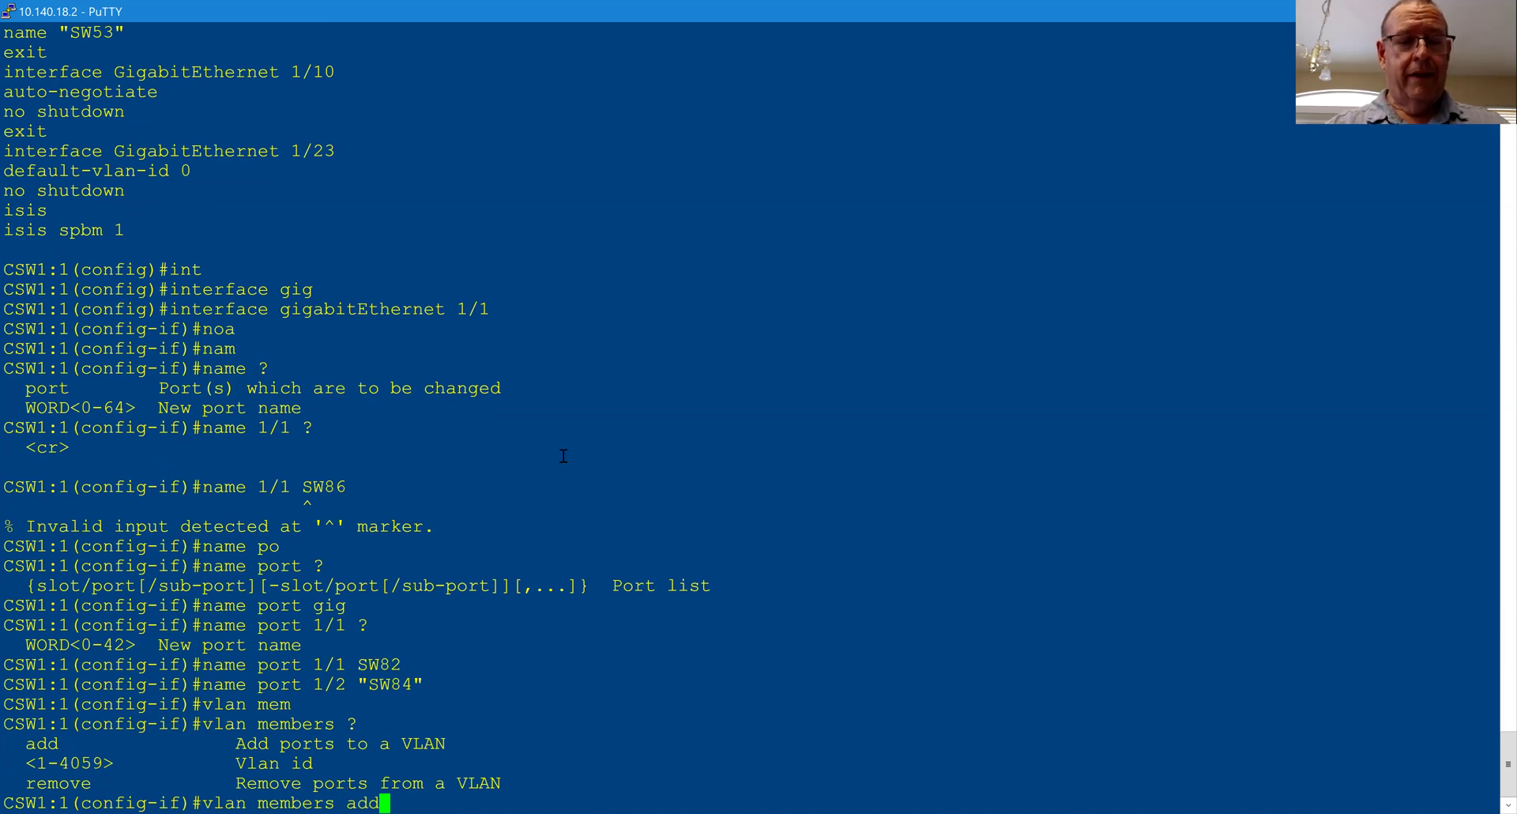
pyautogui.write(' ?')
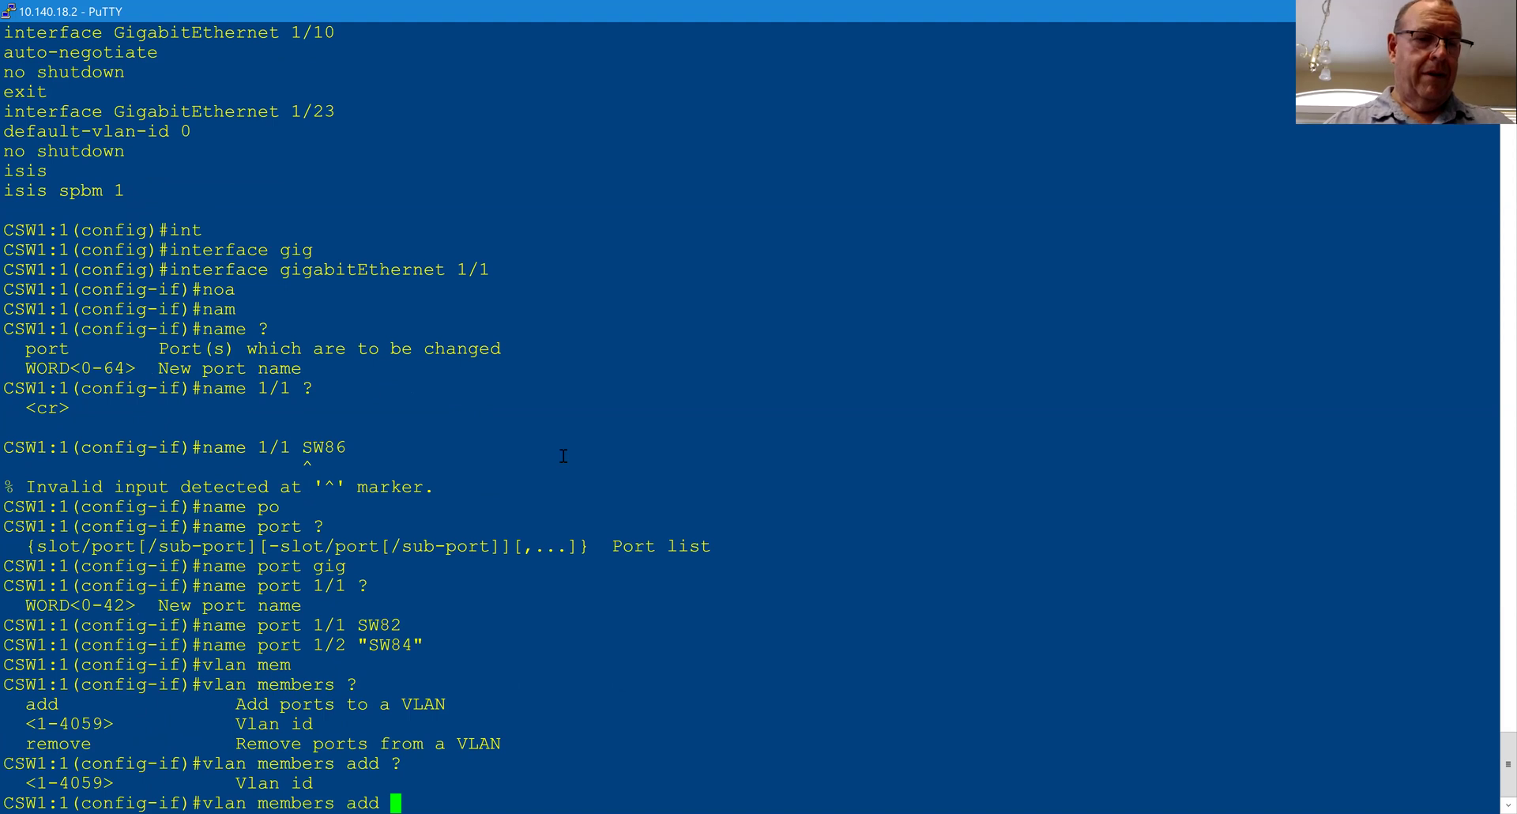
# - Give 140 as the VLAN id in the vlan members add command and look up the argument that follows it
pyautogui.write('40')
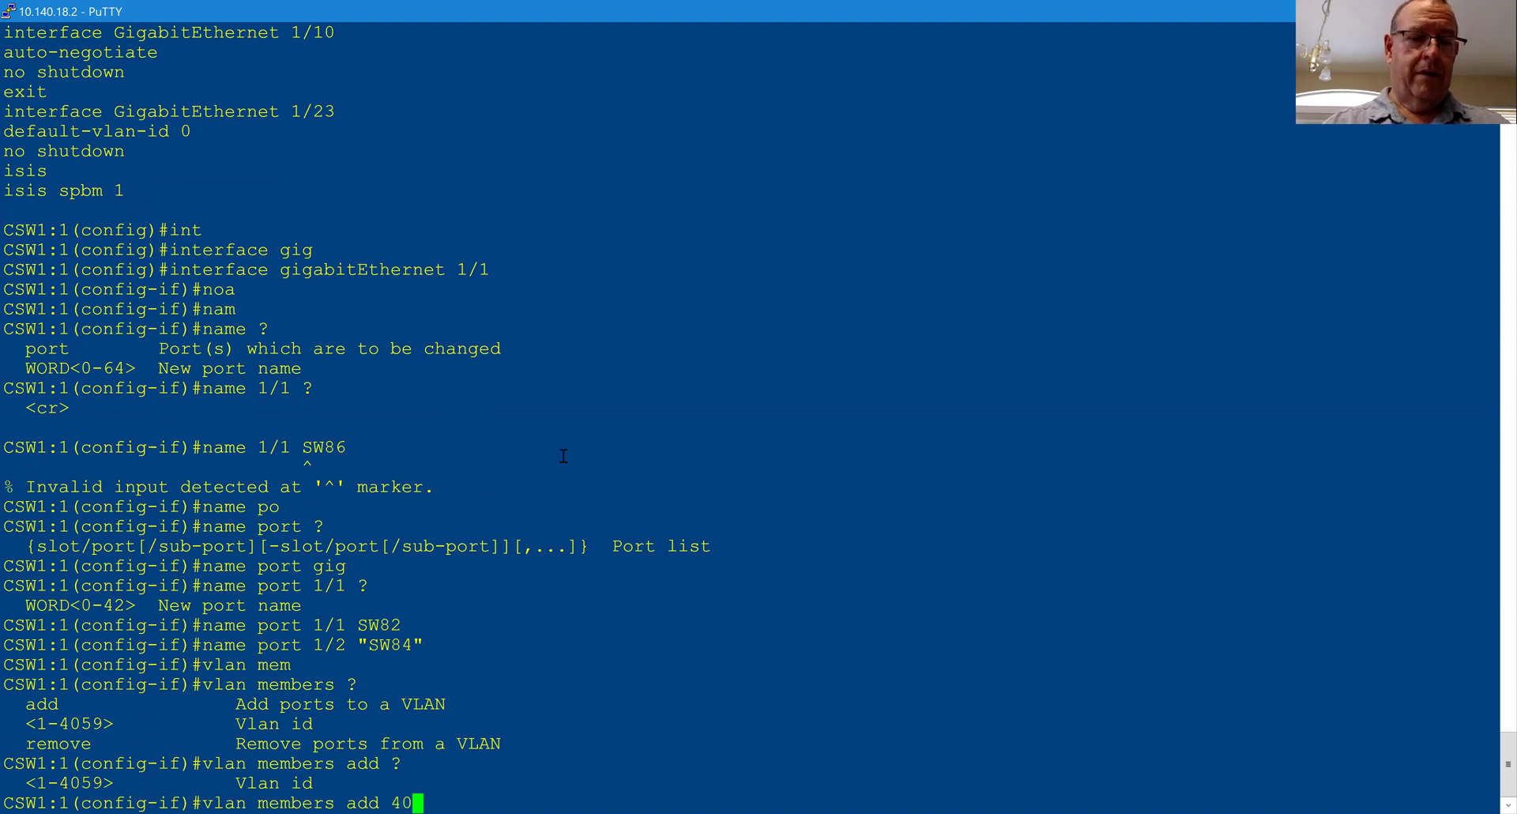
pyautogui.press('BackSpace')
pyautogui.press('BackSpace')
pyautogui.write('140')
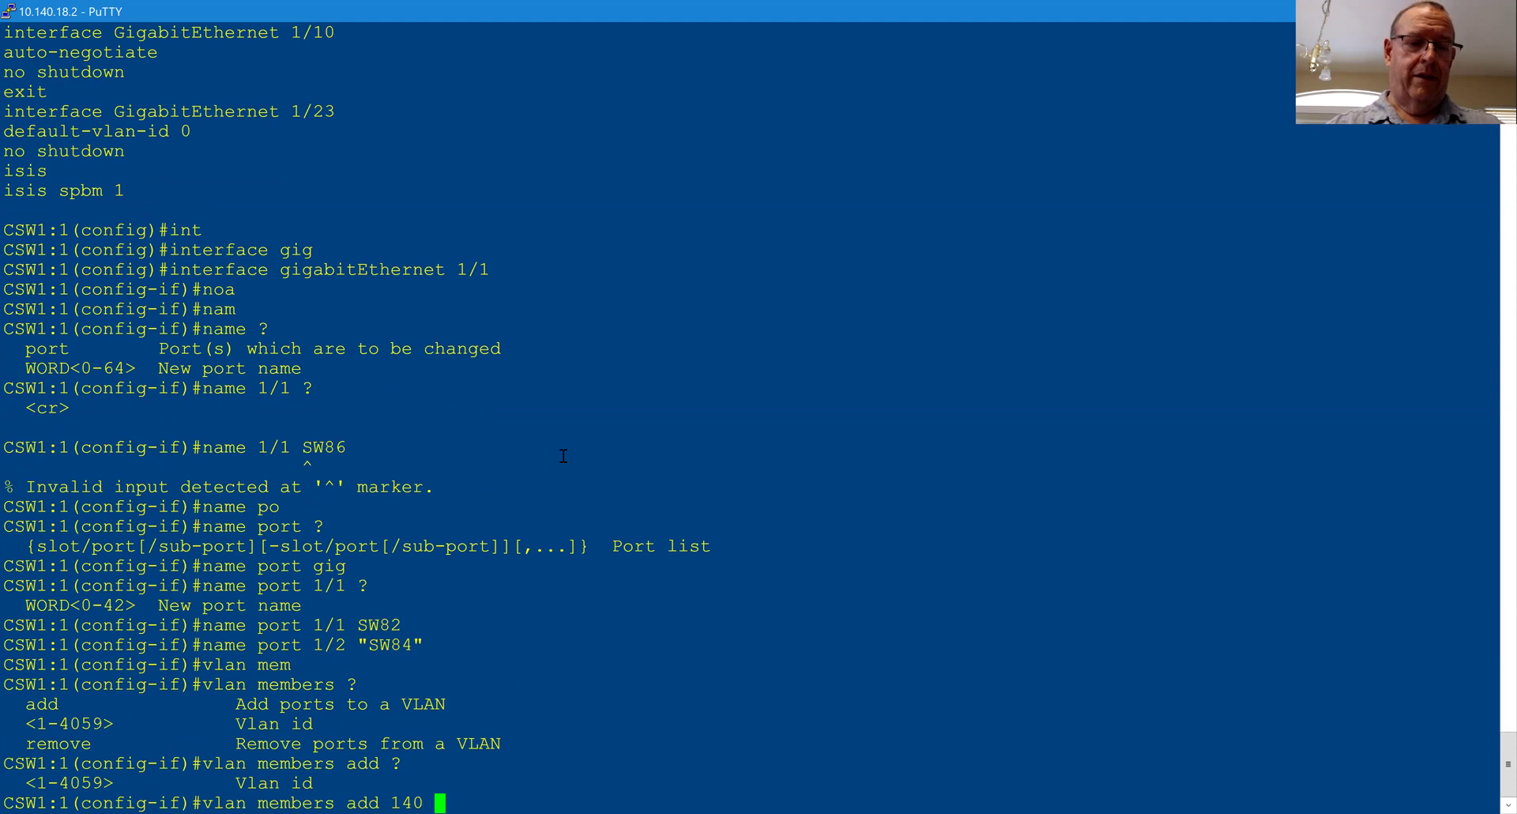
pyautogui.write(' ?')
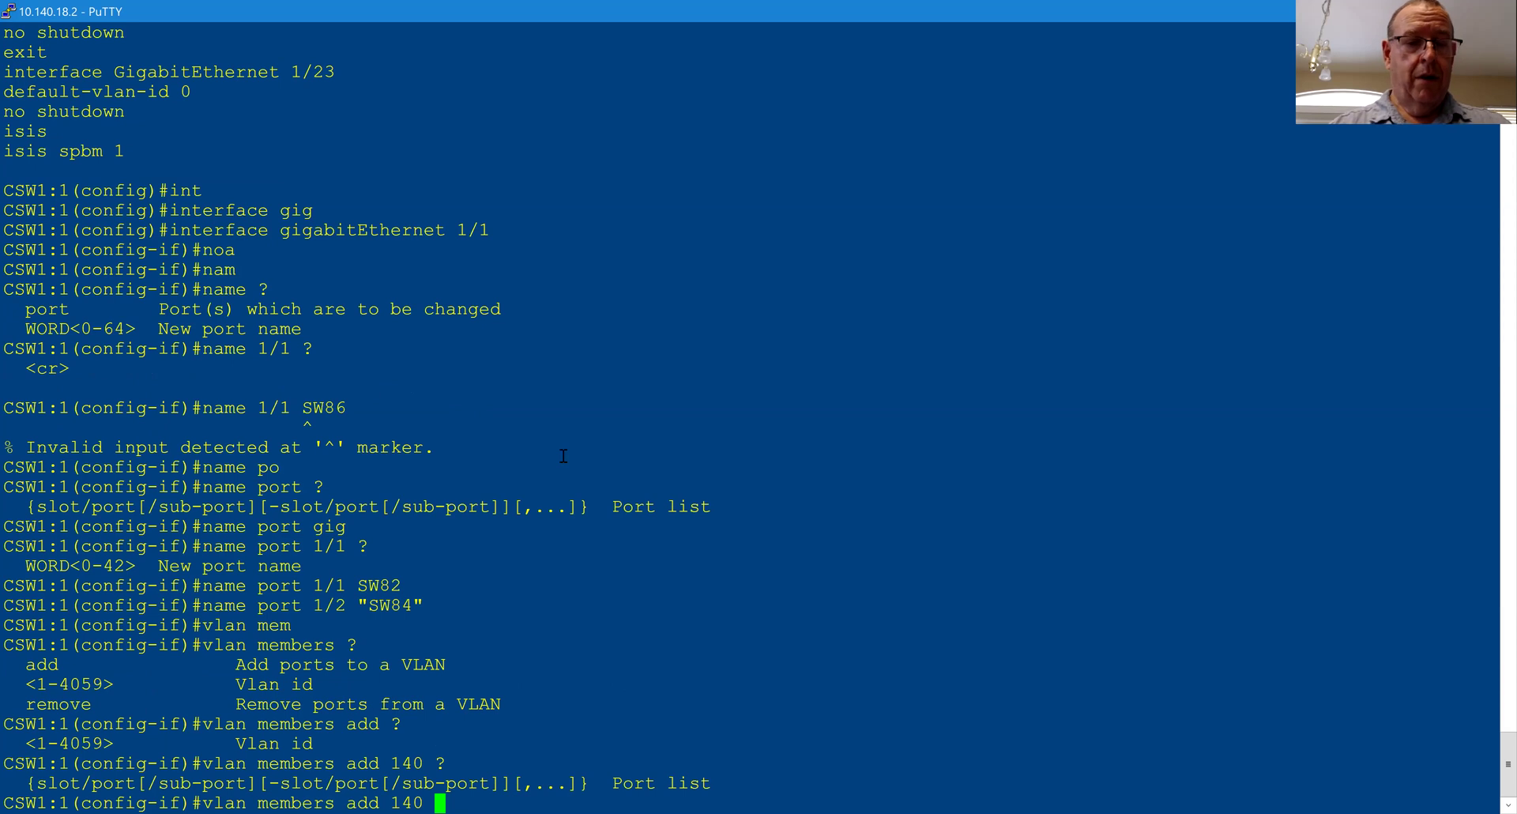
# - Complete the command with port 1/1 and the portmember option, and run it to add the port to VLAN 140
pyautogui.write('1/1 po')
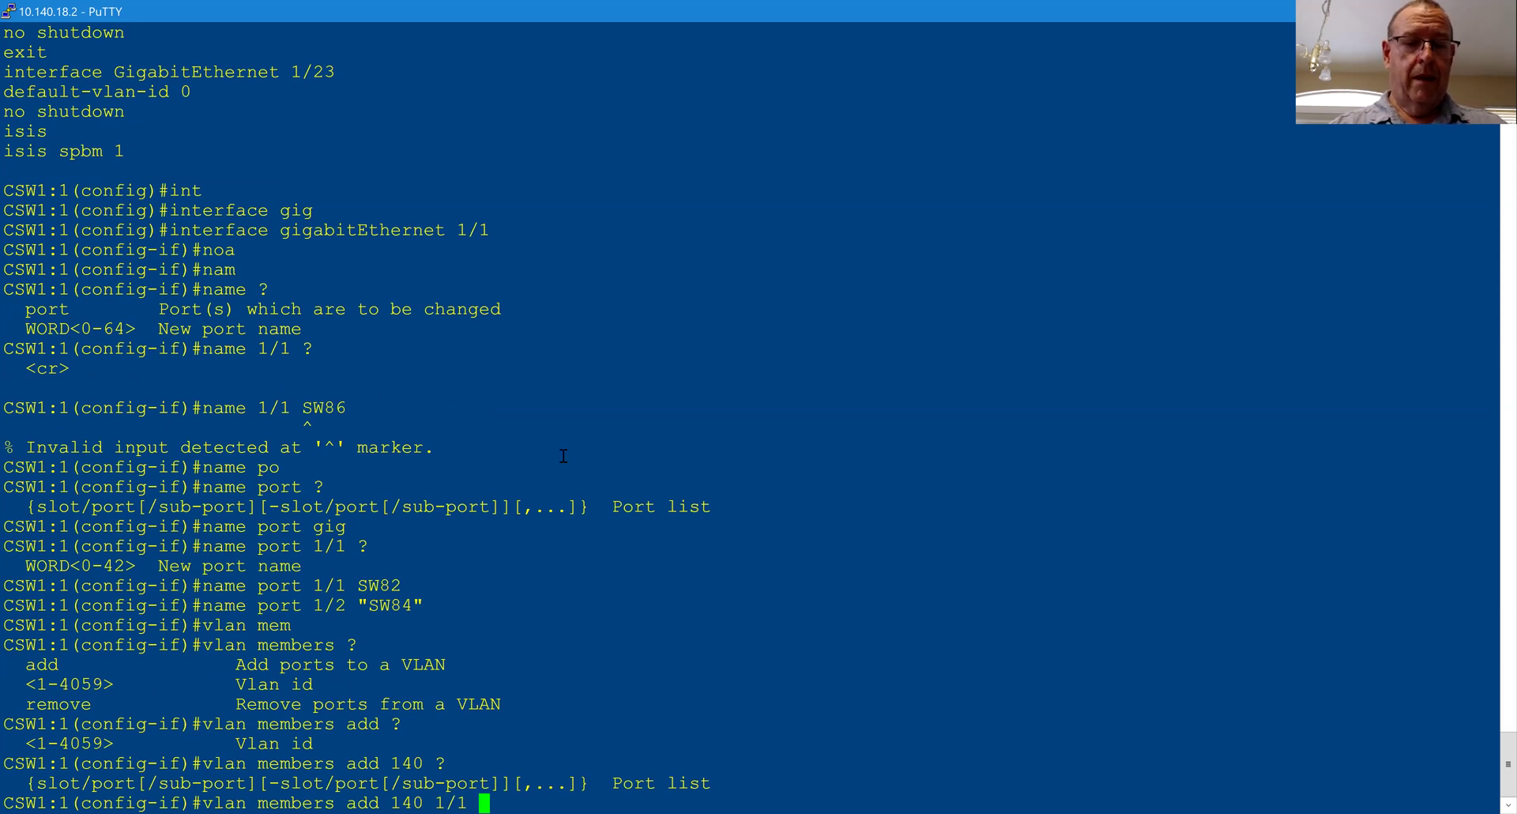
pyautogui.press('Tab')
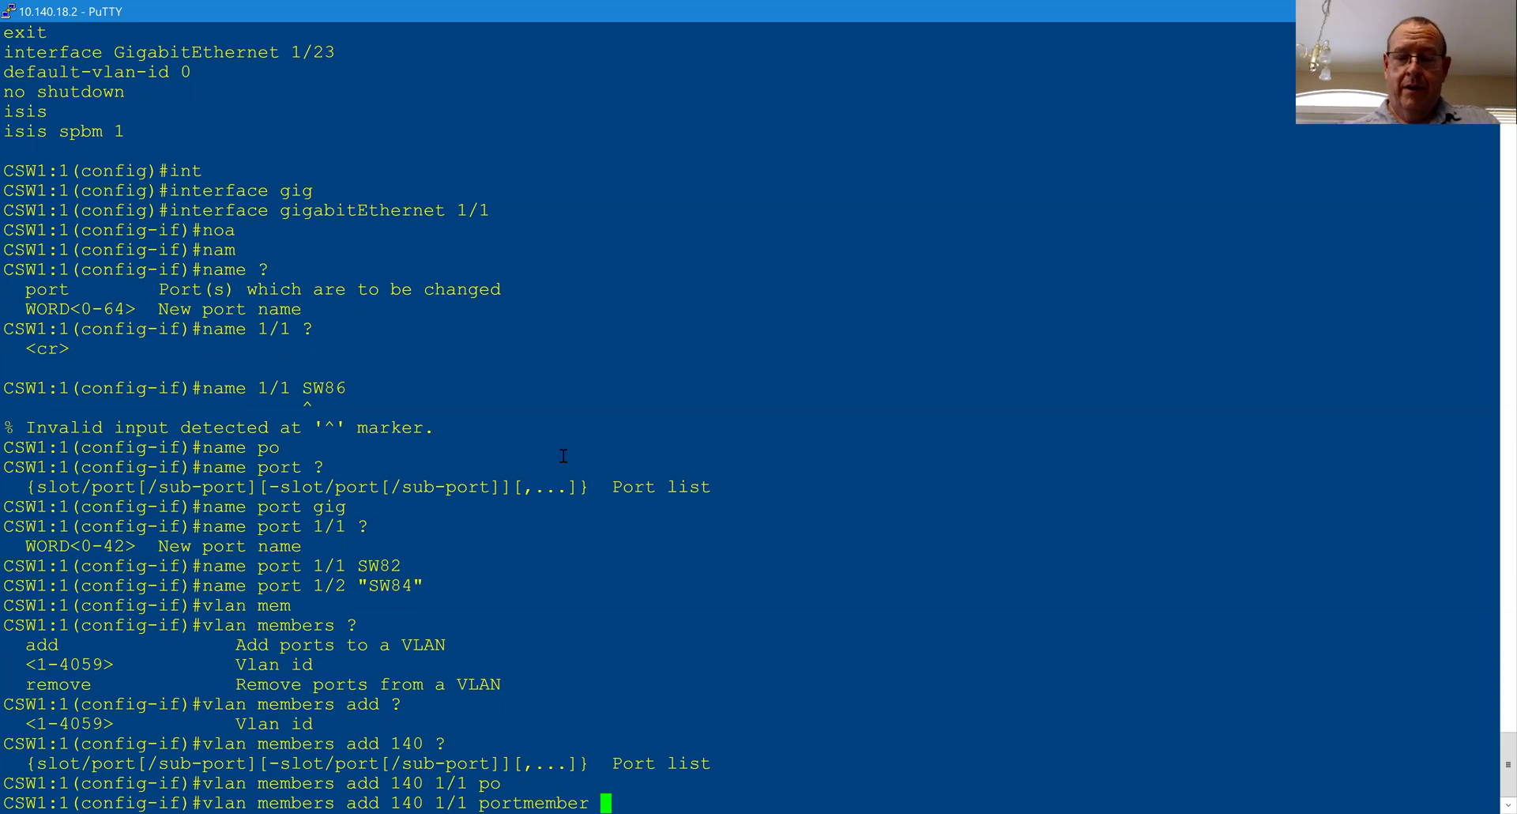
pyautogui.press('Return')
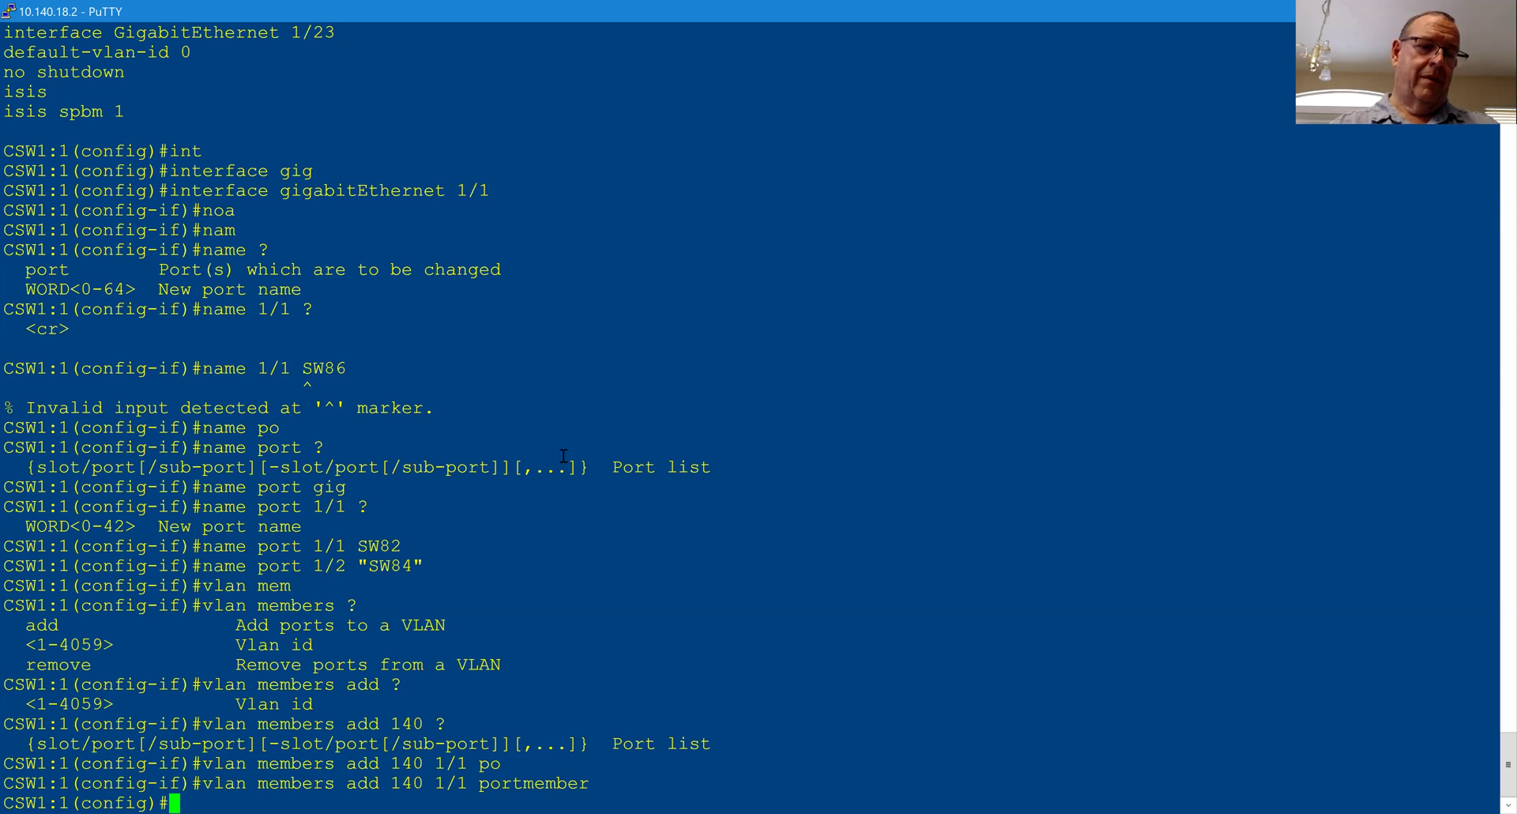
# - Write out the example command "set vlan egress 100-120 ge.1.49 tagged" at the config prompt without running it
pyautogui.write('set')
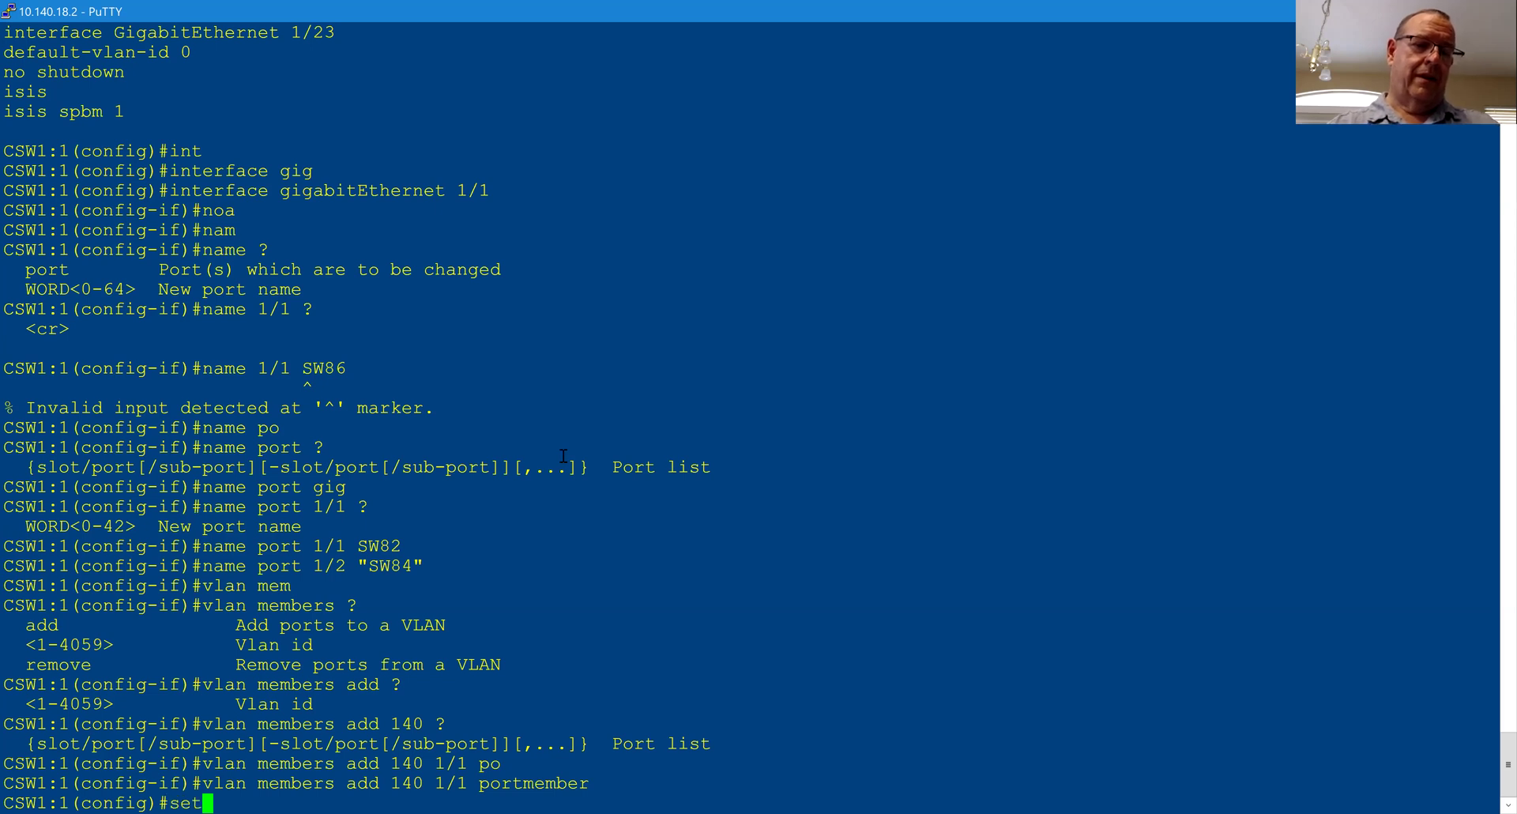
pyautogui.write(' vlan egre')
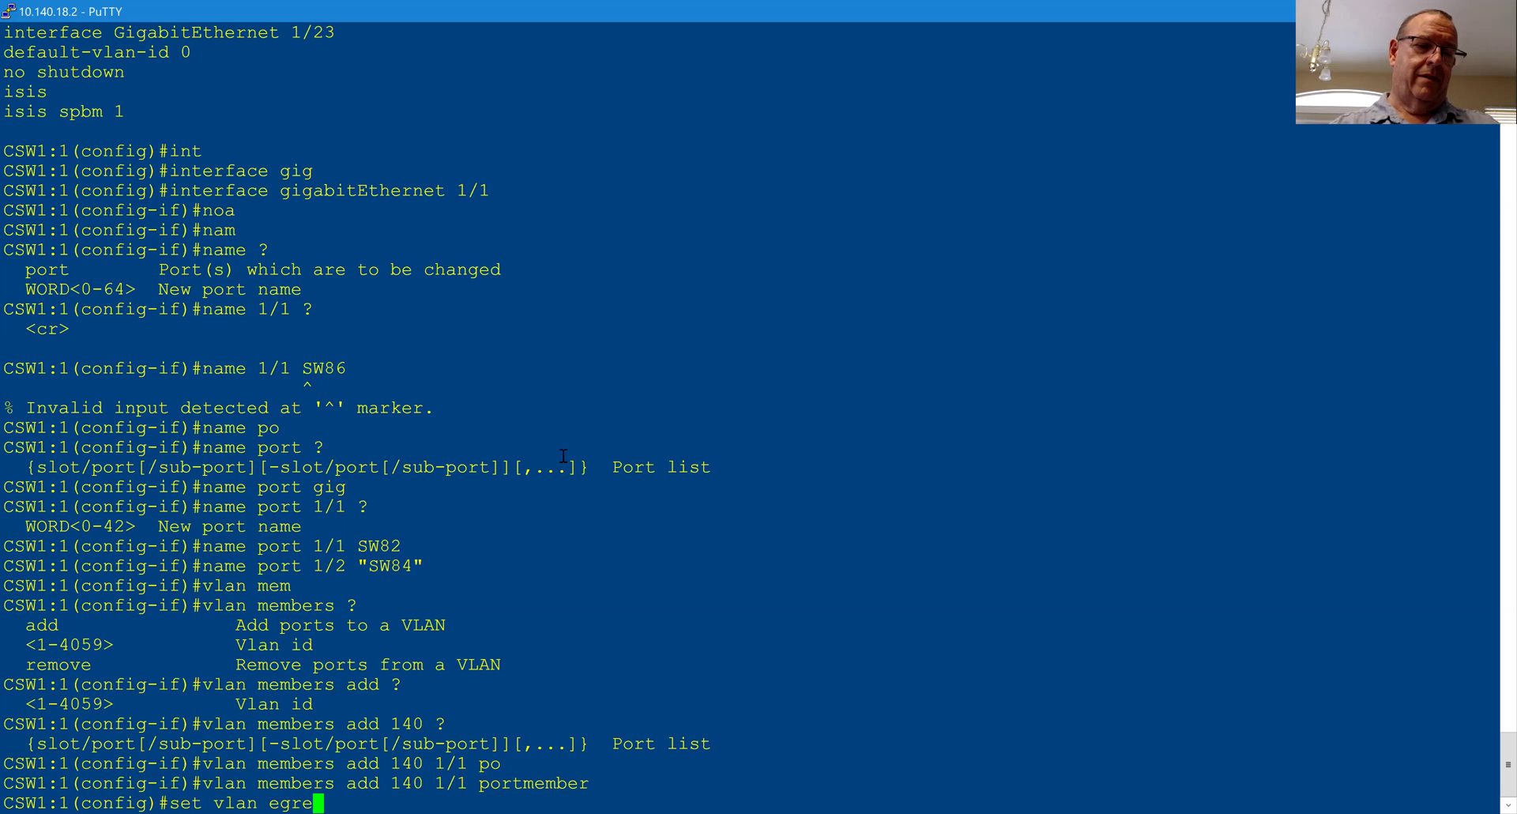
pyautogui.write('ss 100-120')
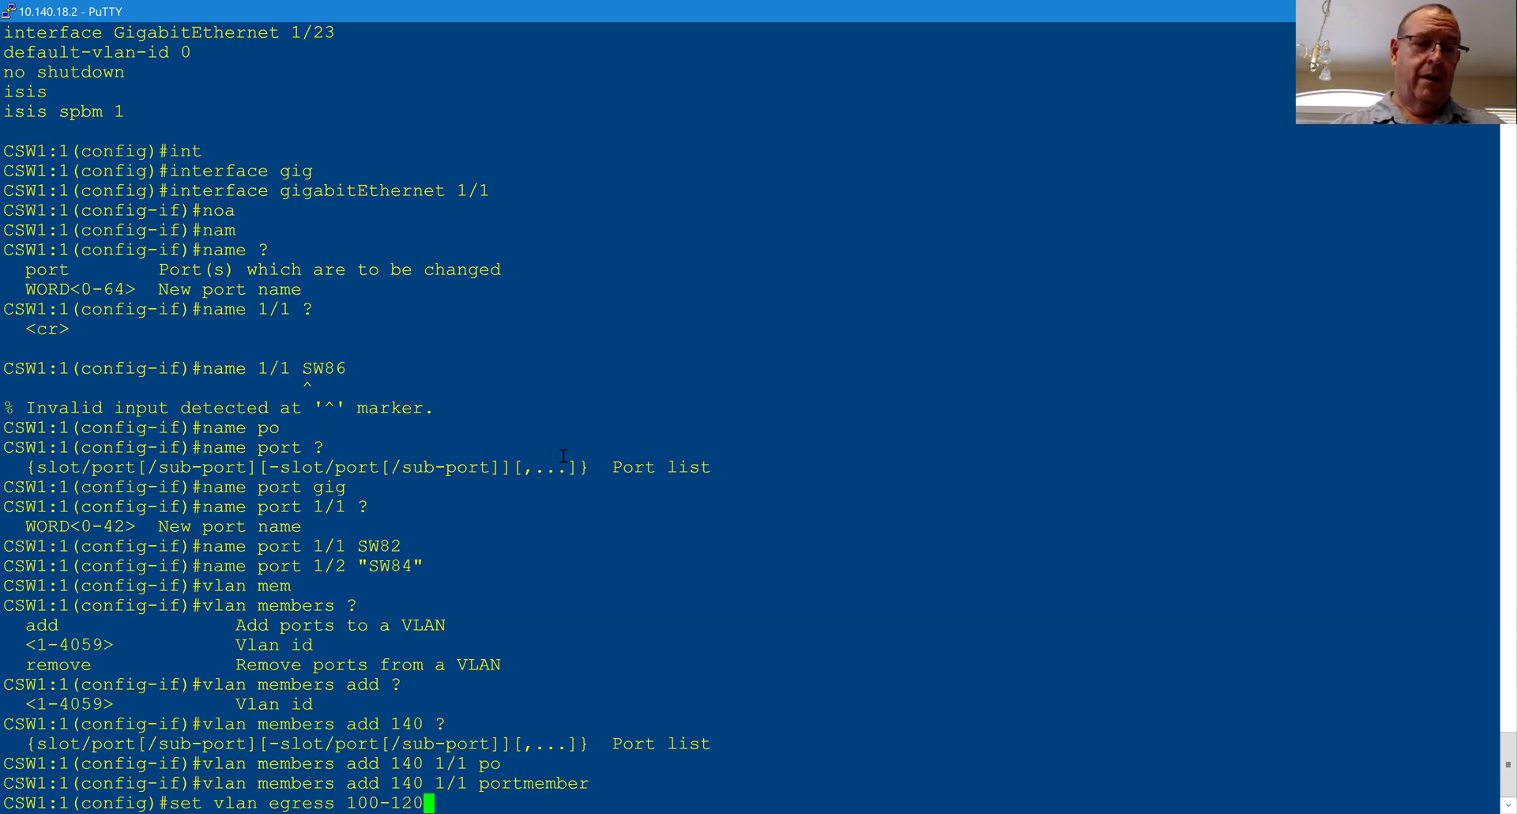
pyautogui.write(' g')
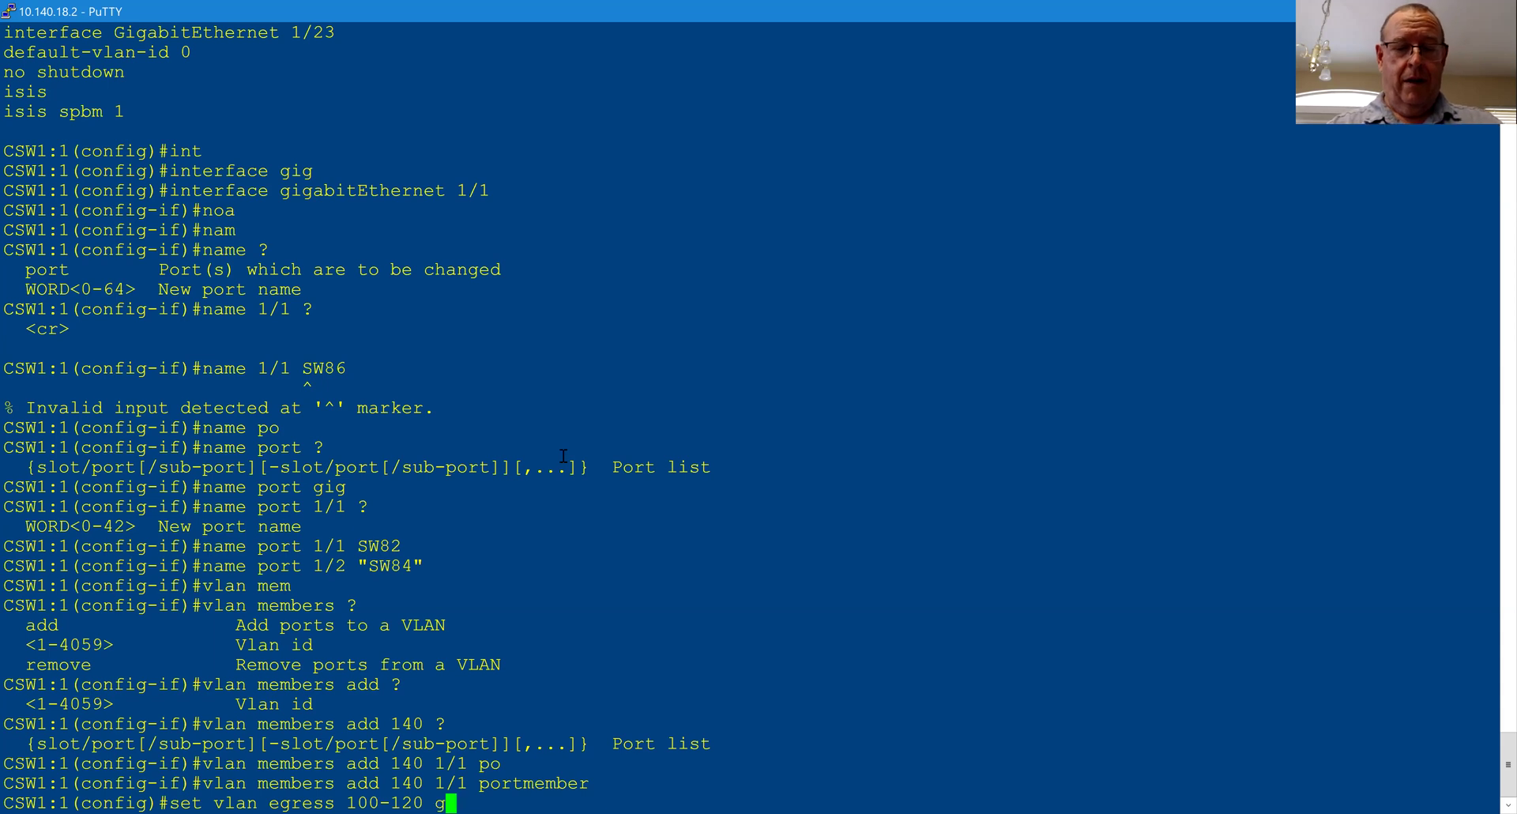
pyautogui.write('e.1.51')
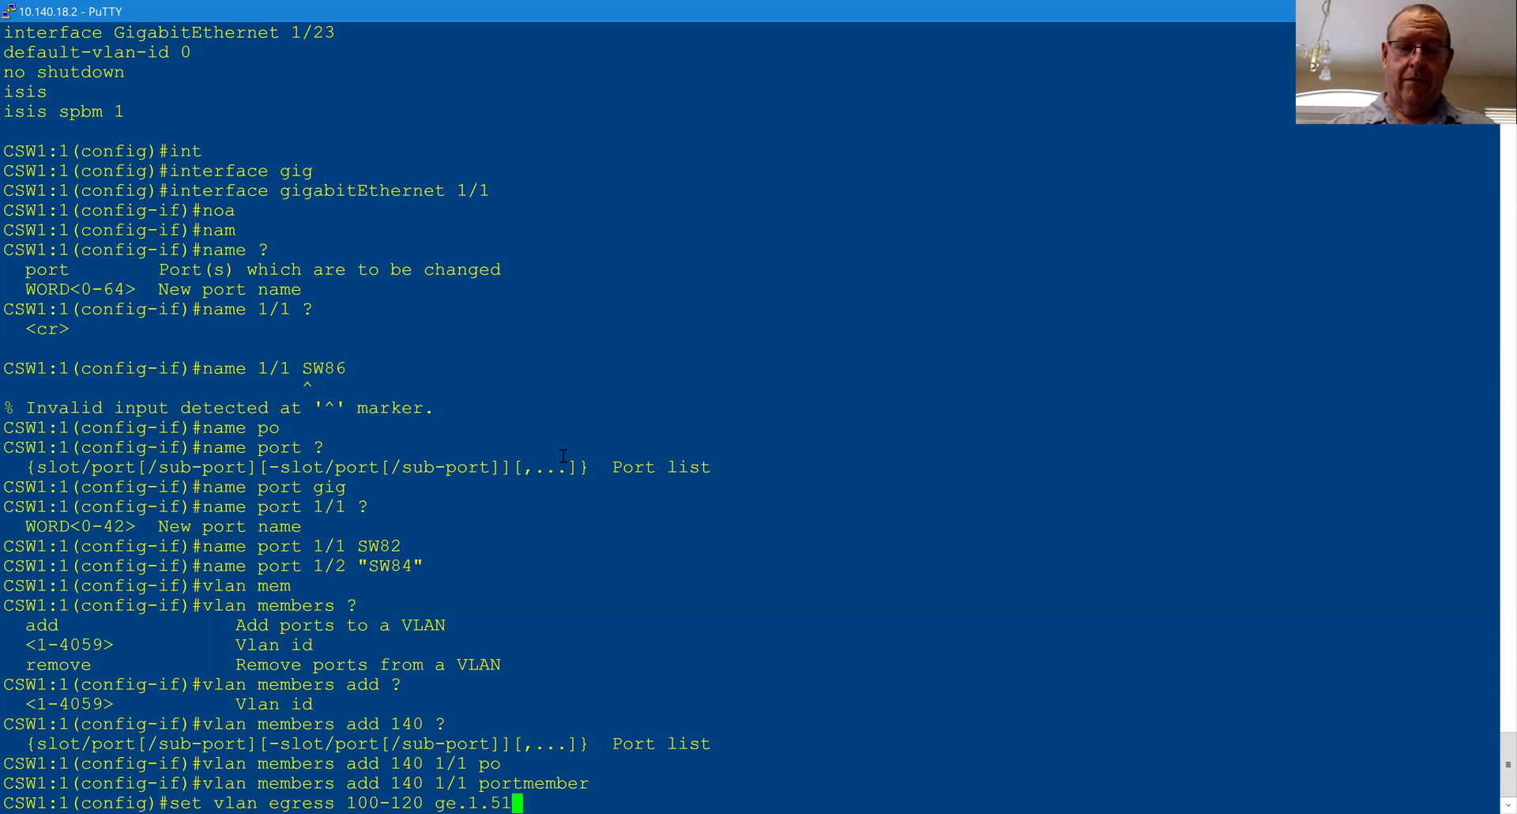
pyautogui.press('BackSpace')
pyautogui.press('BackSpace')
pyautogui.write('49')
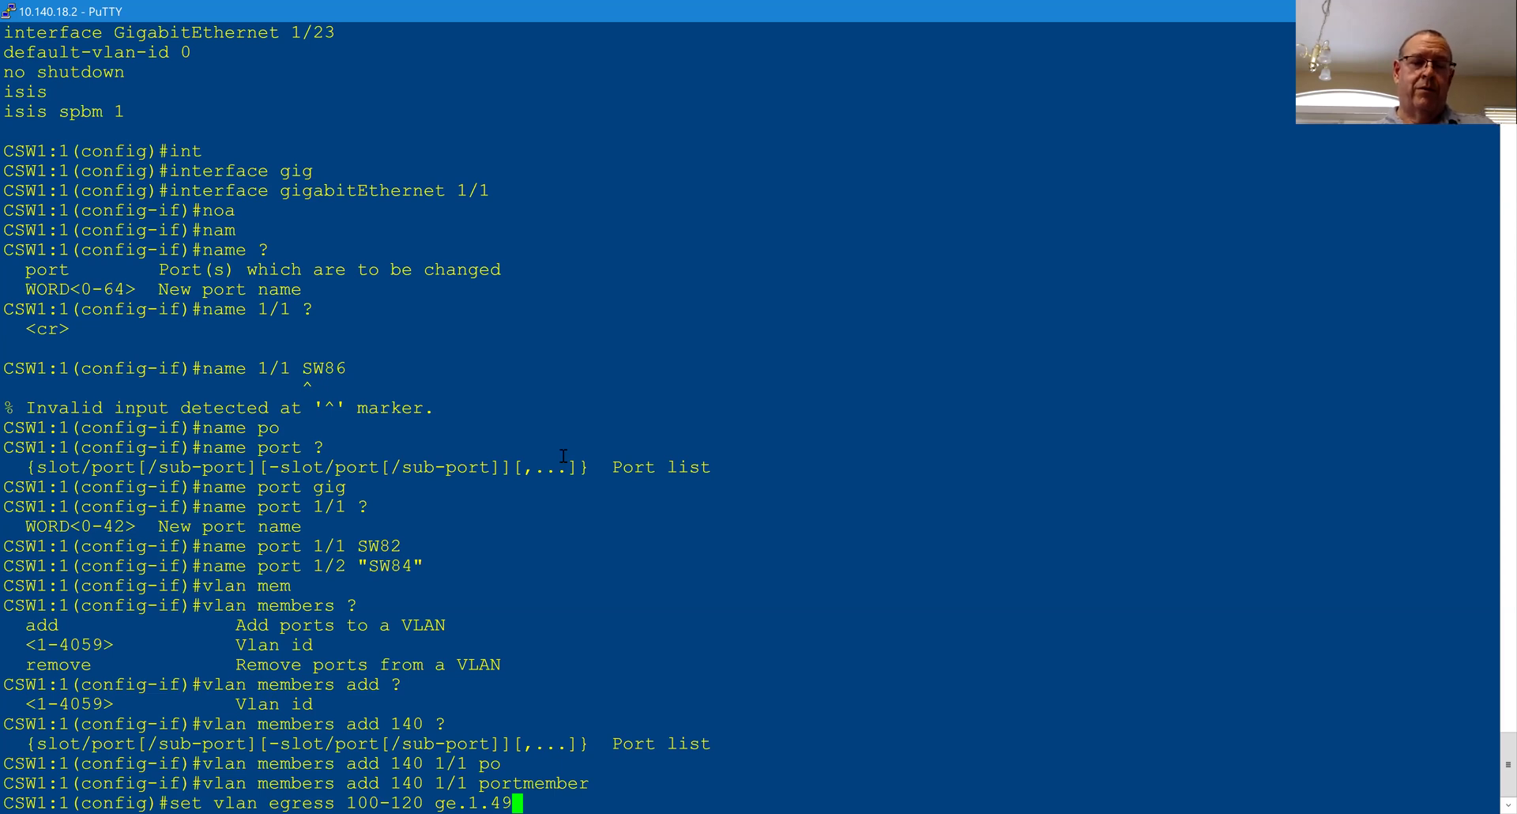
pyautogui.write('tagged')
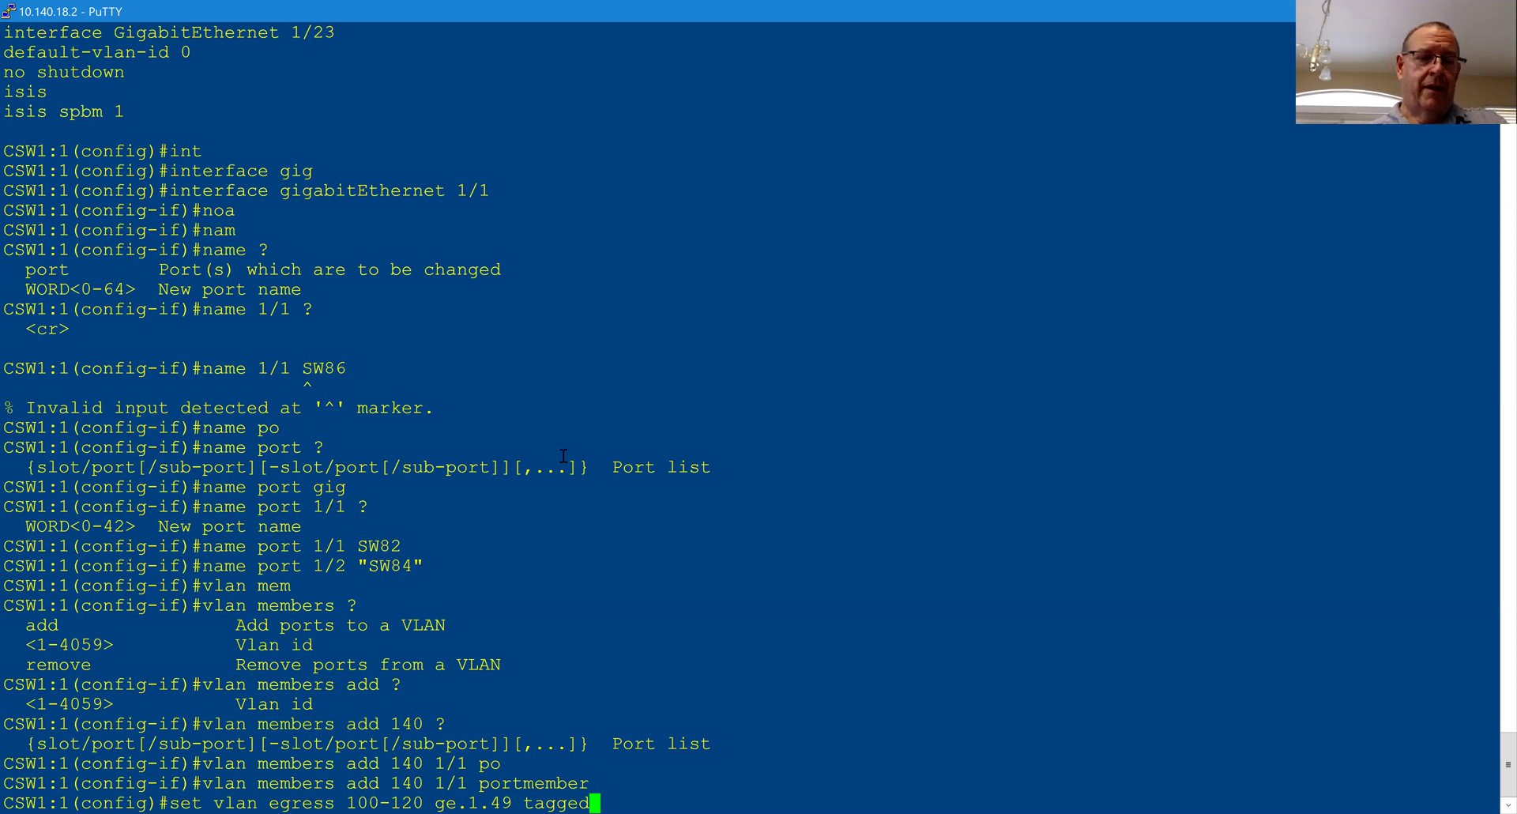
# - Erase the unexecuted set vlan egress command from the prompt
pyautogui.press('BackSpace')
pyautogui.press('BackSpace')
pyautogui.press('BackSpace')
pyautogui.press('BackSpace')
pyautogui.press('BackSpace')
pyautogui.press('BackSpace')
pyautogui.press('BackSpace')
pyautogui.press('BackSpace')
pyautogui.press('BackSpace')
pyautogui.press('BackSpace')
pyautogui.press('BackSpace')
pyautogui.press('BackSpace')
pyautogui.press('BackSpace')
pyautogui.press('BackSpace')
pyautogui.press('BackSpace')
pyautogui.press('BackSpace')
pyautogui.press('BackSpace')
pyautogui.press('BackSpace')
pyautogui.press('BackSpace')
pyautogui.press('BackSpace')
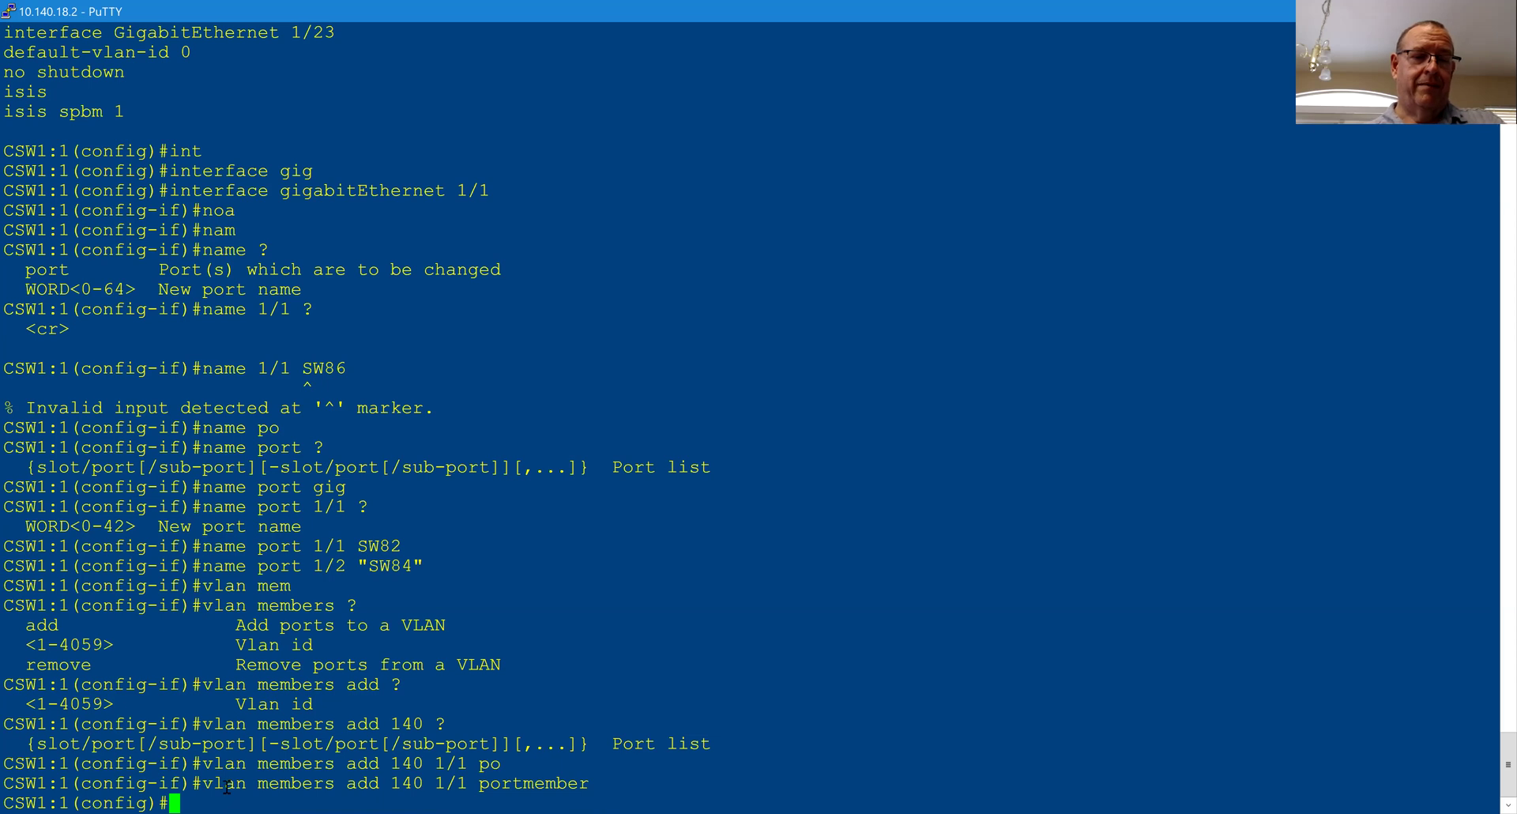
# - Select the full "vlan members add 140 1/1 portmember" command in the terminal output
pyautogui.moveTo(225, 784); pyautogui.dragTo(346, 785)
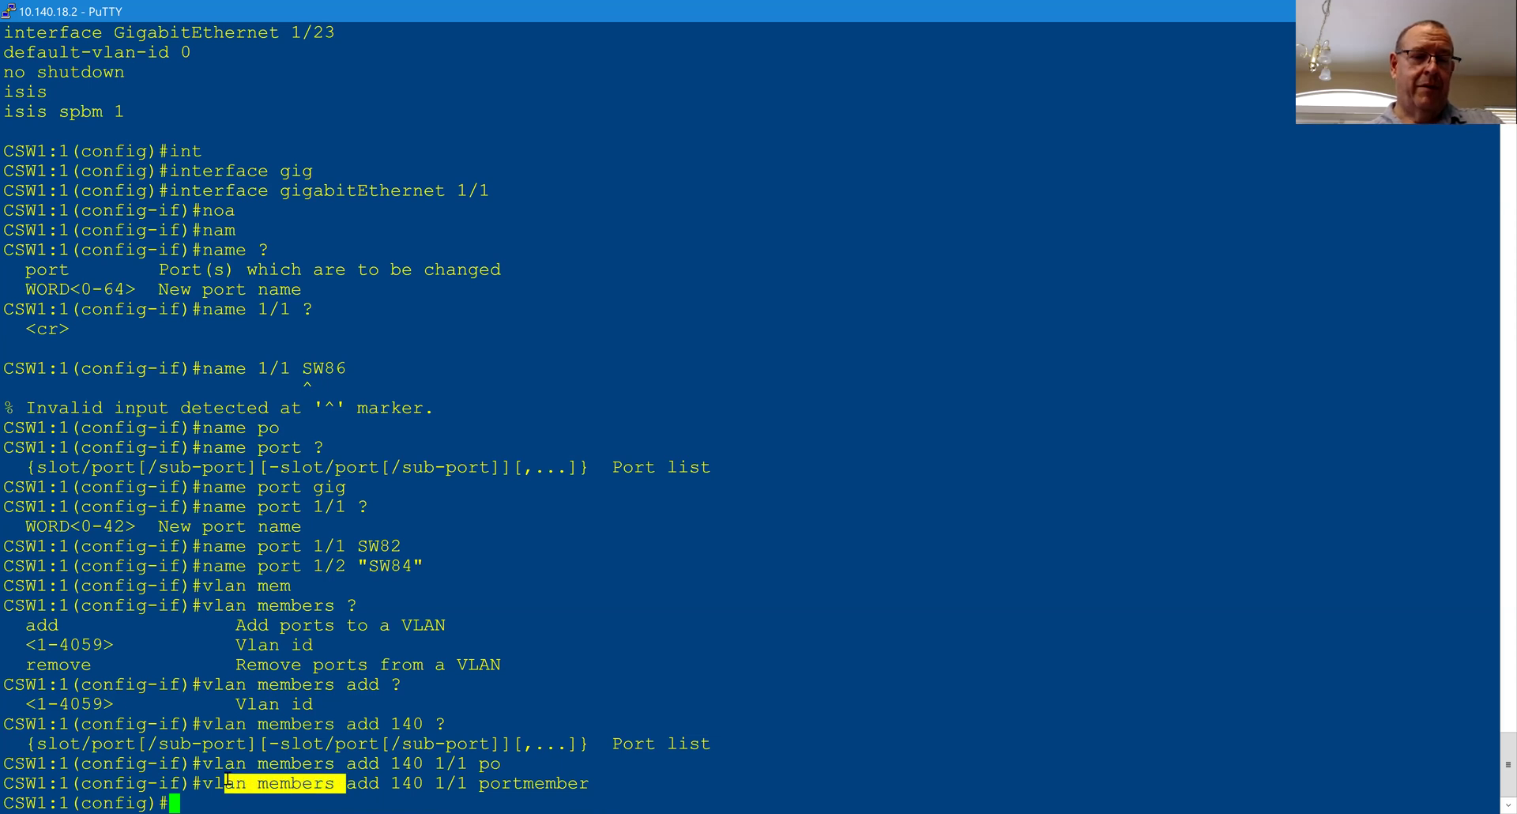
pyautogui.moveTo(203, 784); pyautogui.dragTo(589, 784)
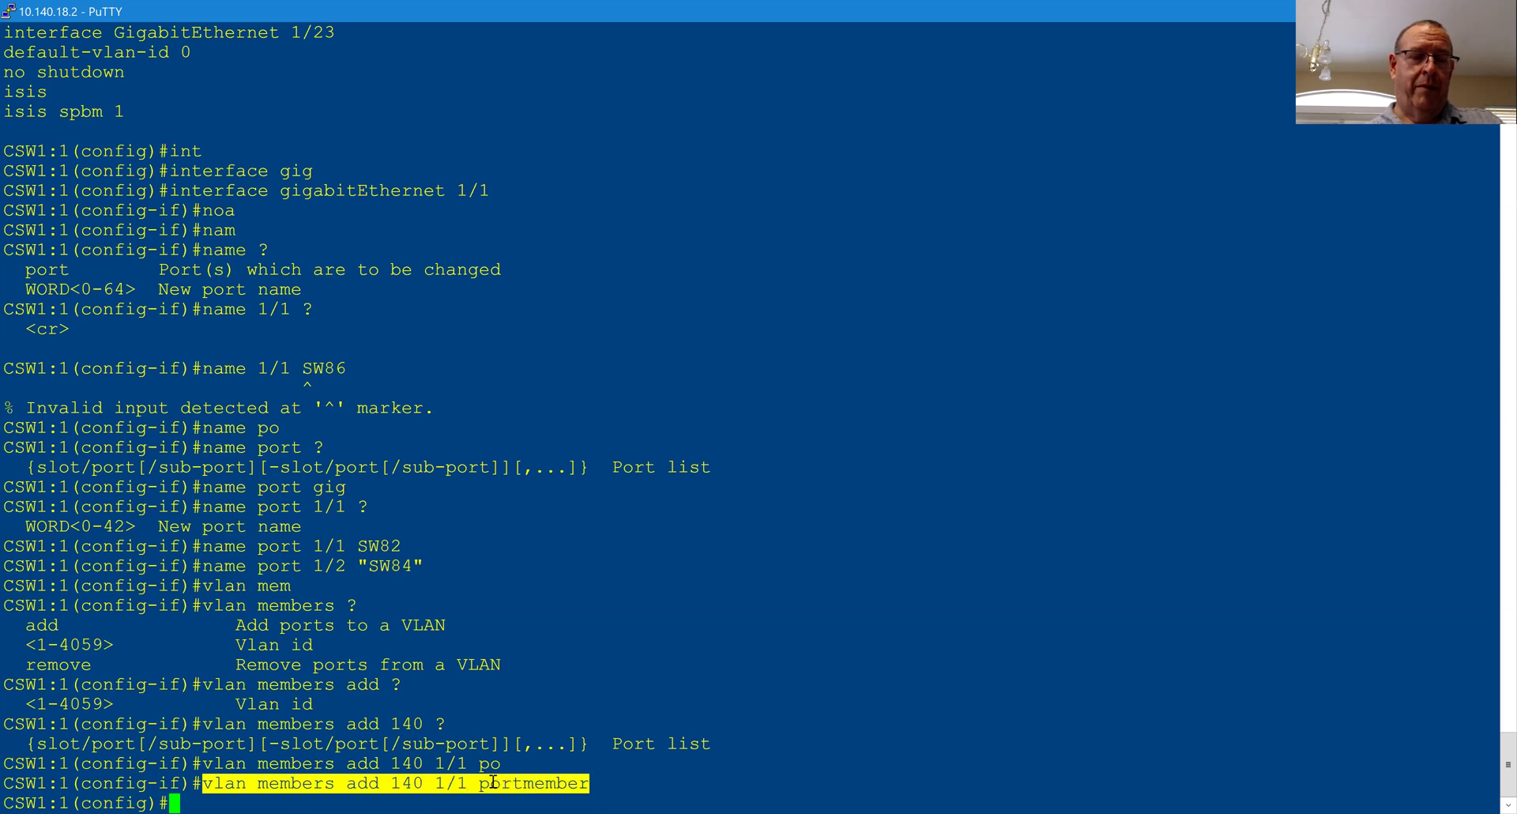